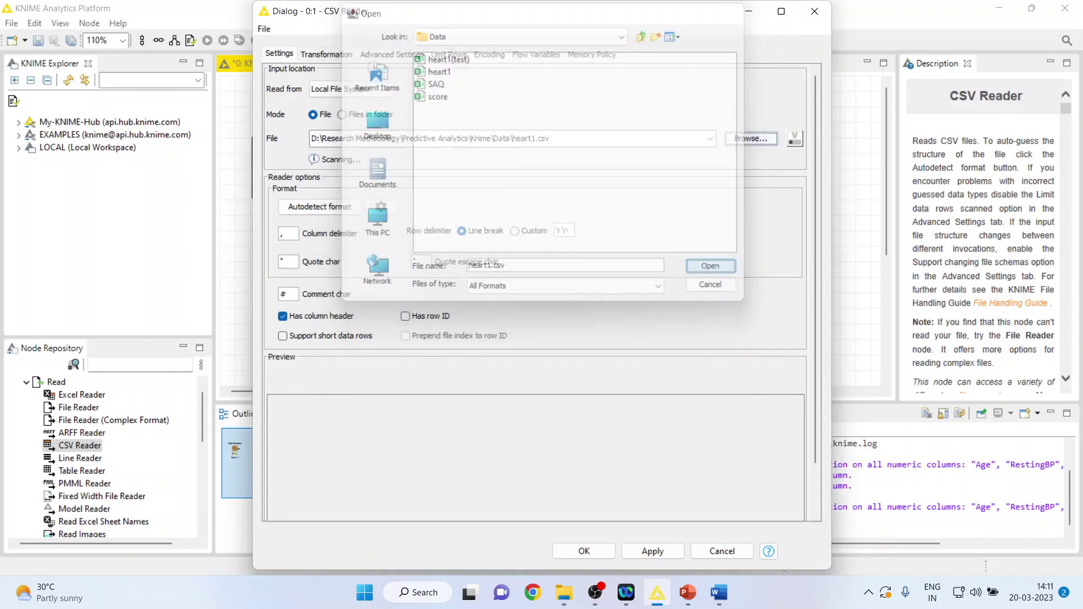
Confirm heart1.csv as the CSV Reader's input file and execute the node.
left_click(584, 551)
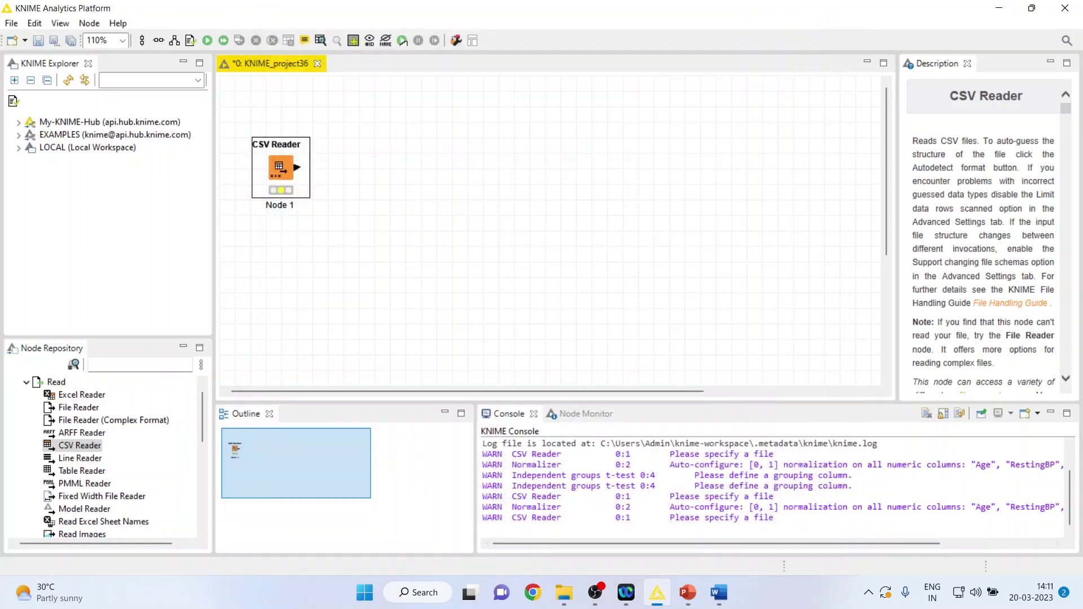
right_click(286, 169)
left_click(325, 193)
Open the CSV Reader's file table and examine the values of every column from Age through HeartDisease.
right_click(275, 167)
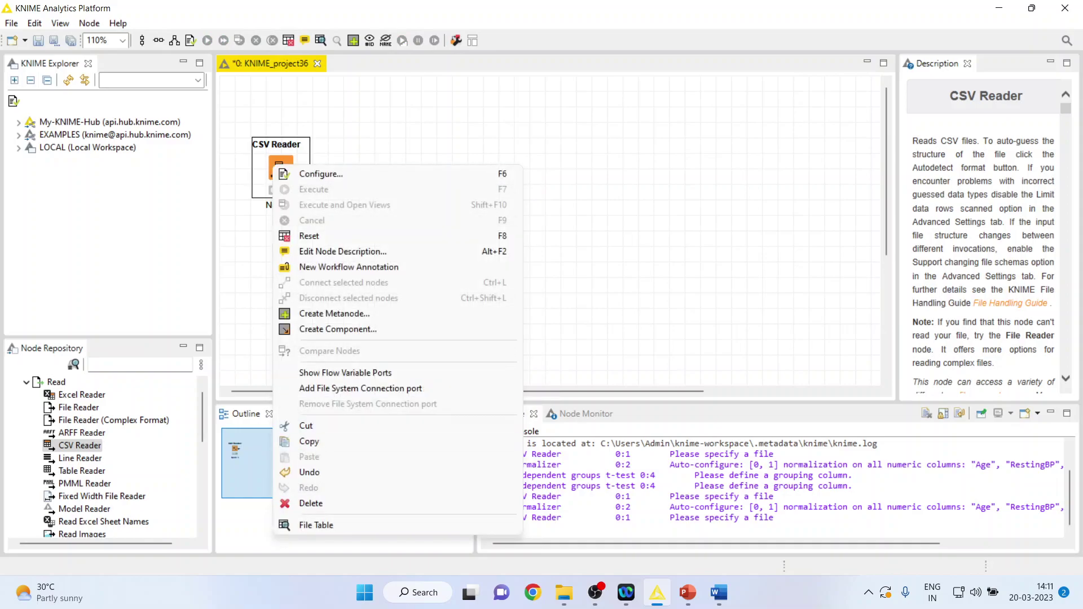
key("Return")
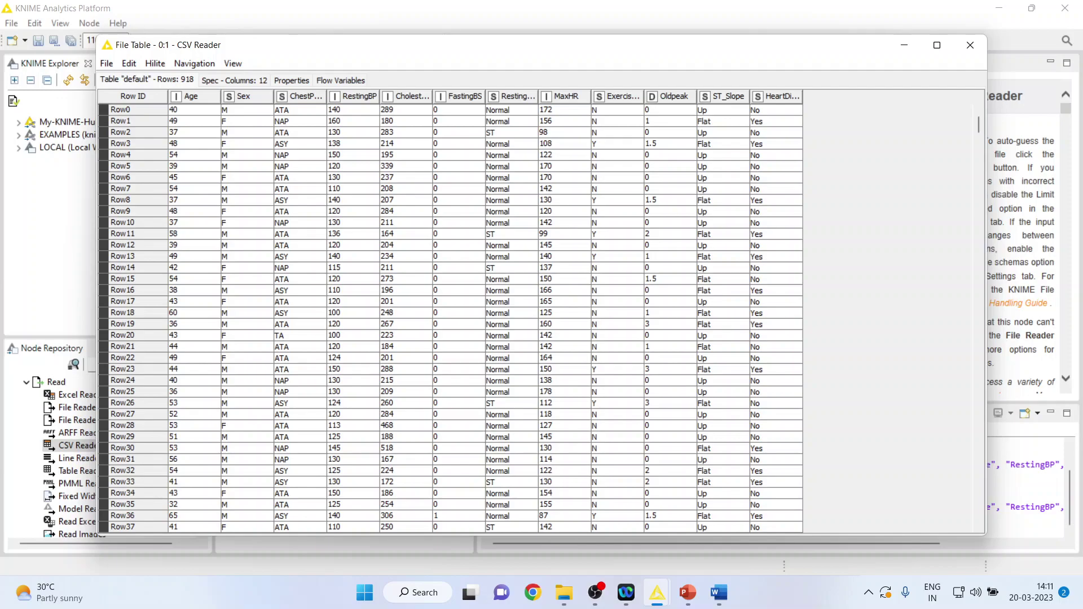
left_click_drag(195, 121, 194, 268)
left_click_drag(247, 154, 248, 313)
left_click_drag(299, 155, 300, 336)
left_click_drag(353, 155, 353, 346)
left_click_drag(406, 155, 405, 358)
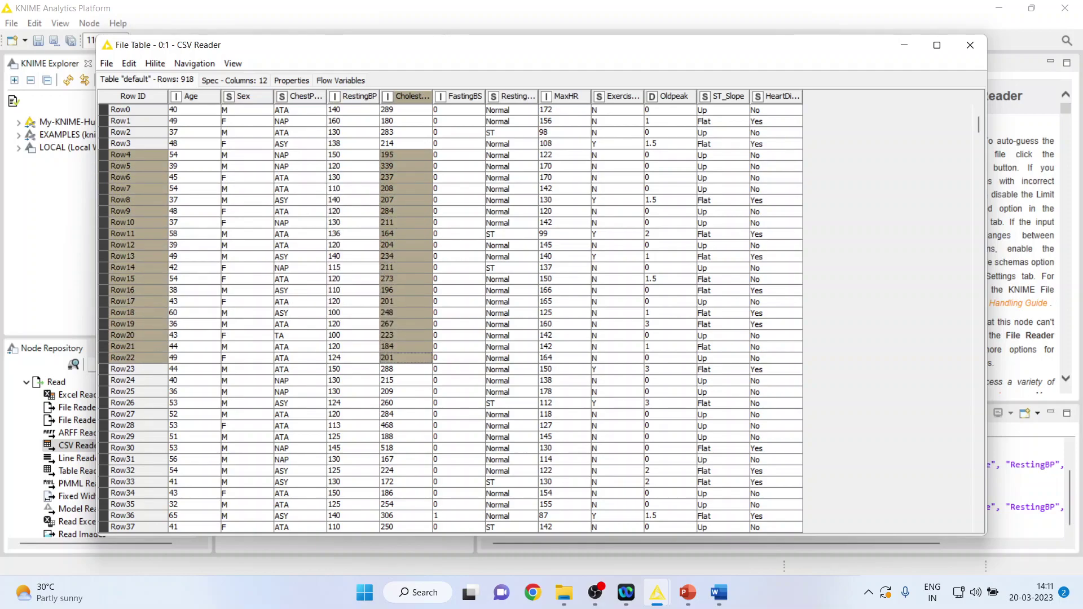
left_click_drag(459, 166, 458, 381)
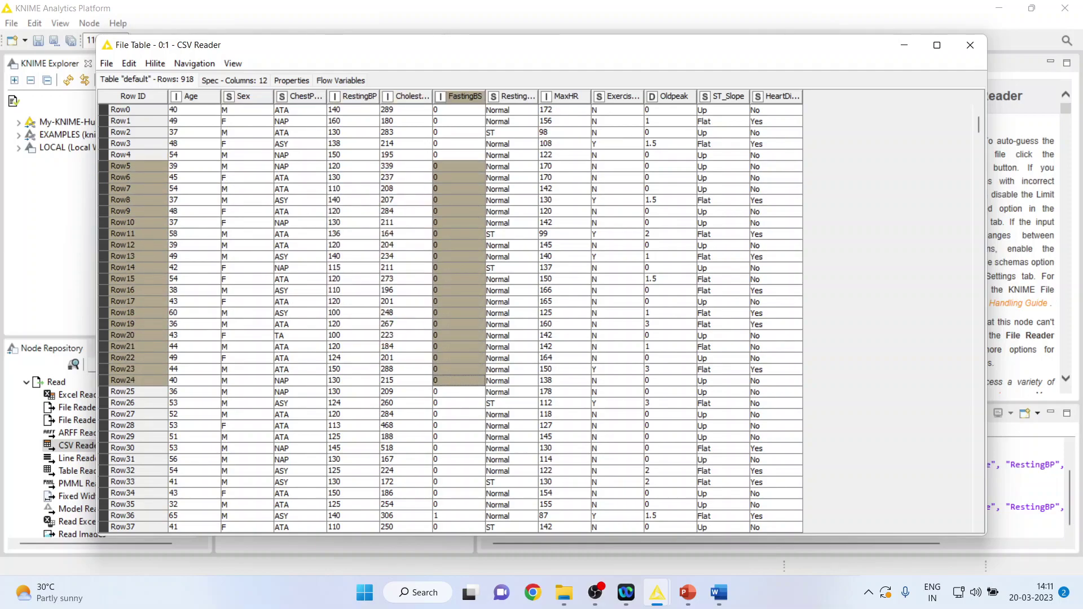
left_click_drag(511, 177, 511, 335)
left_click_drag(565, 177, 564, 357)
left_click_drag(617, 166, 618, 346)
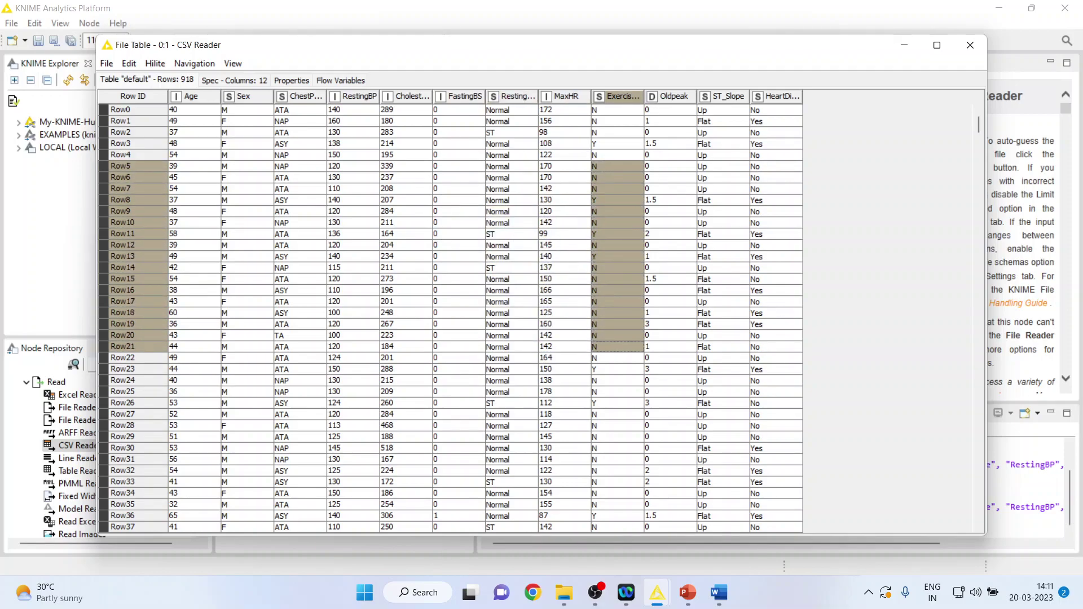
left_click_drag(671, 177, 670, 357)
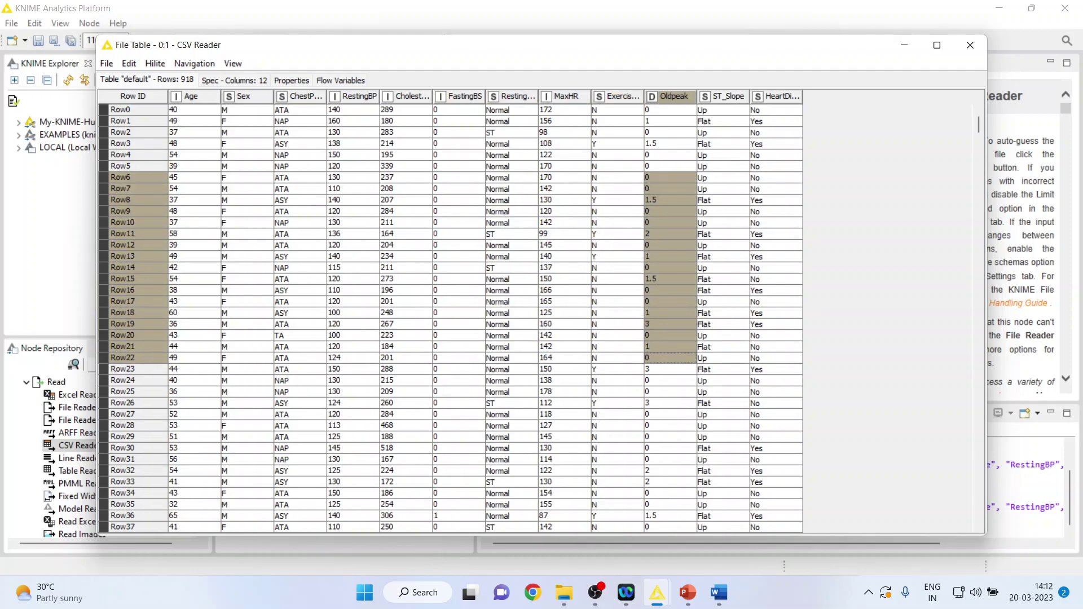
left_click_drag(723, 177, 723, 358)
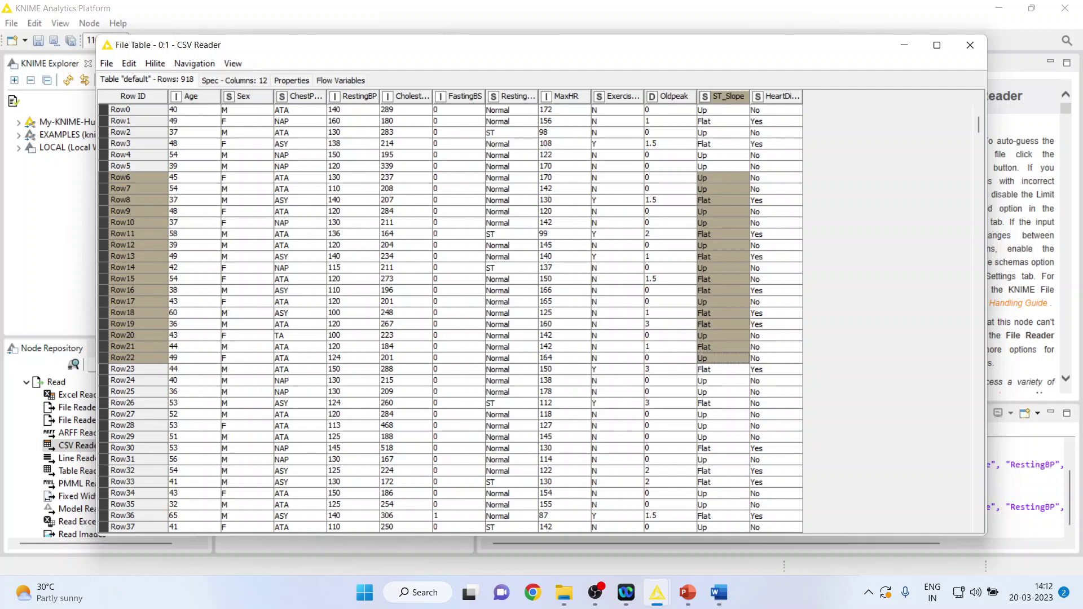
left_click_drag(776, 166, 777, 357)
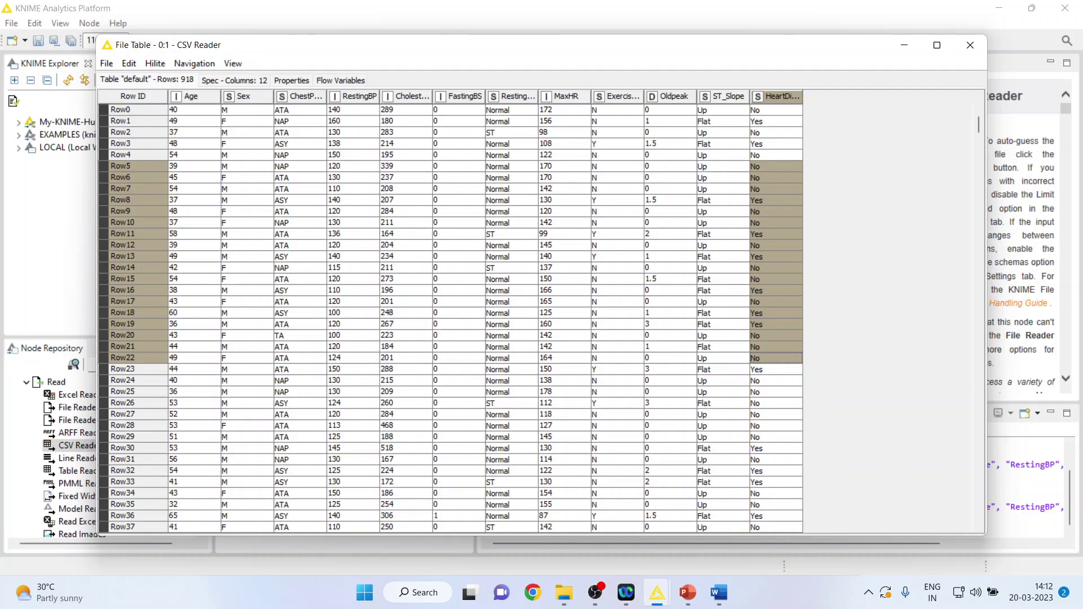
left_click_drag(777, 155, 776, 392)
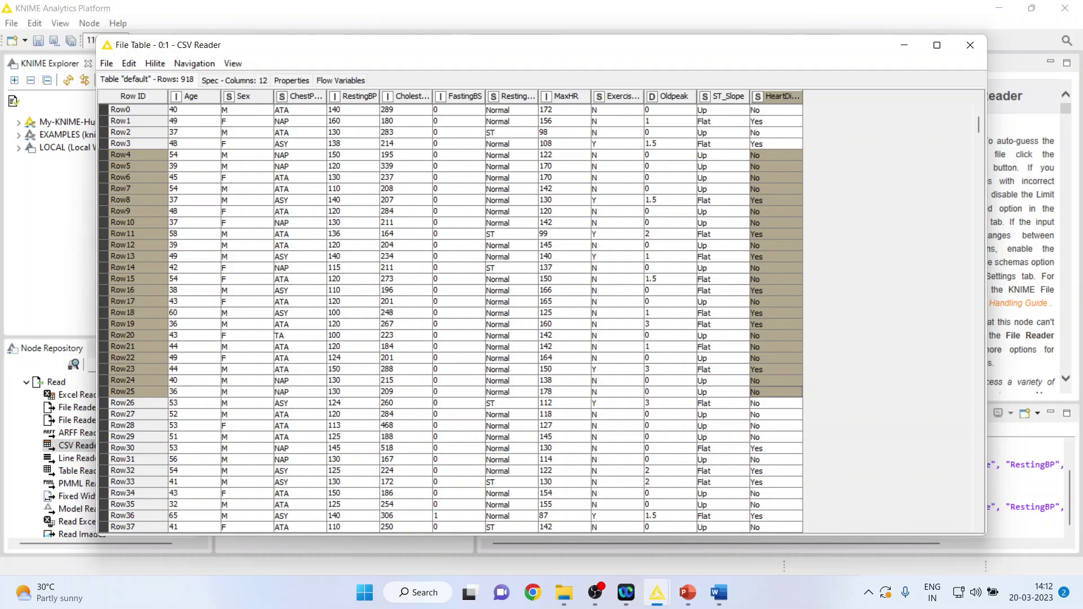
Compare the value ranges of the Age, RestingBP, Cholesterol and MaxHR columns, and close the file table.
left_click_drag(194, 166, 194, 335)
left_click_drag(353, 177, 354, 414)
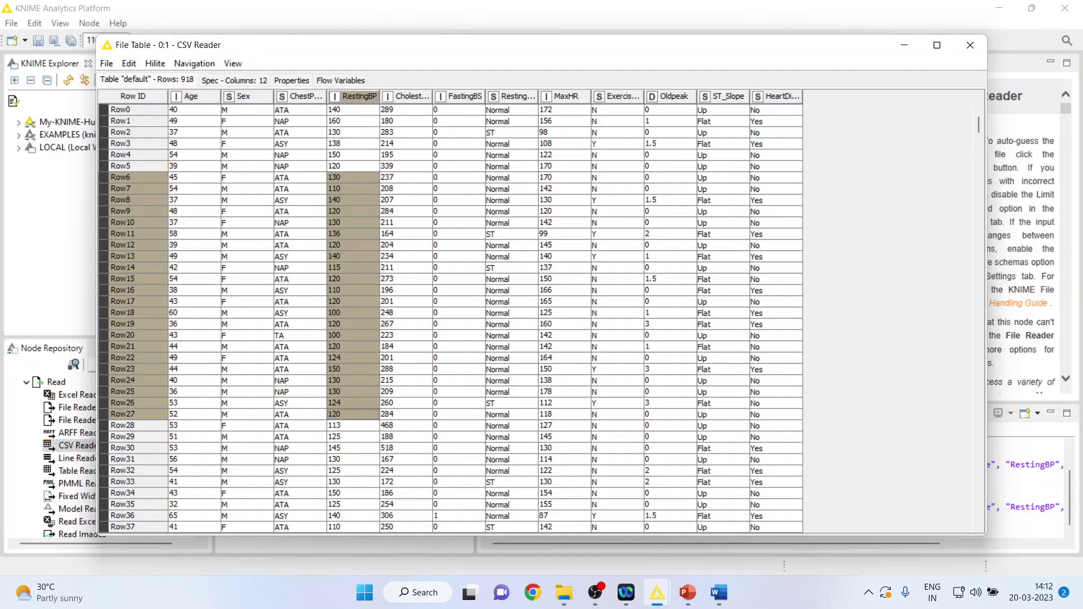
left_click_drag(406, 177, 406, 426)
left_click_drag(564, 166, 565, 402)
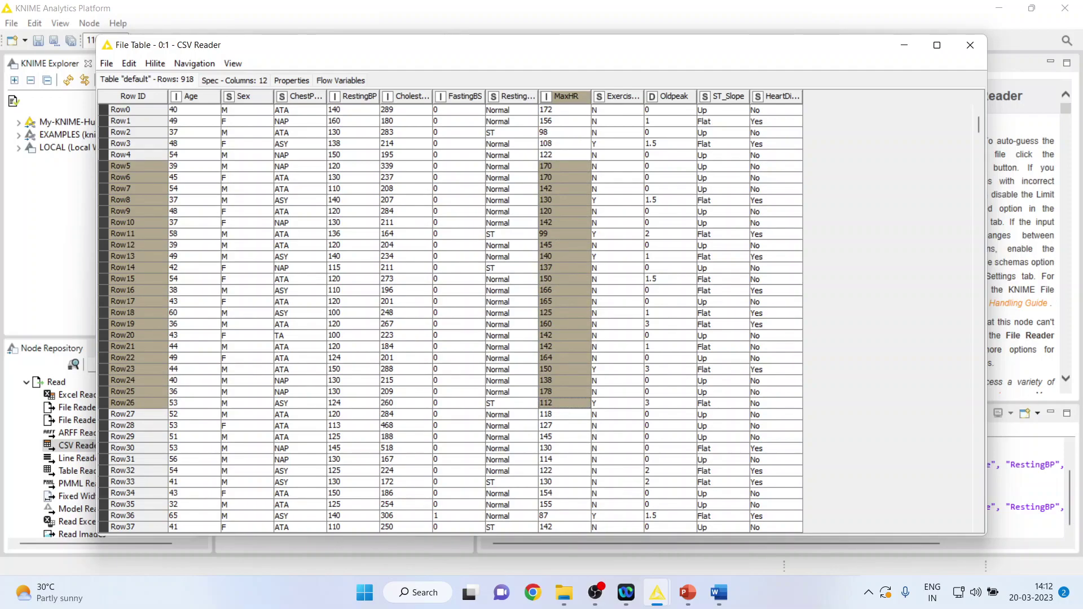
left_click_drag(192, 211, 192, 357)
left_click_drag(564, 223, 564, 357)
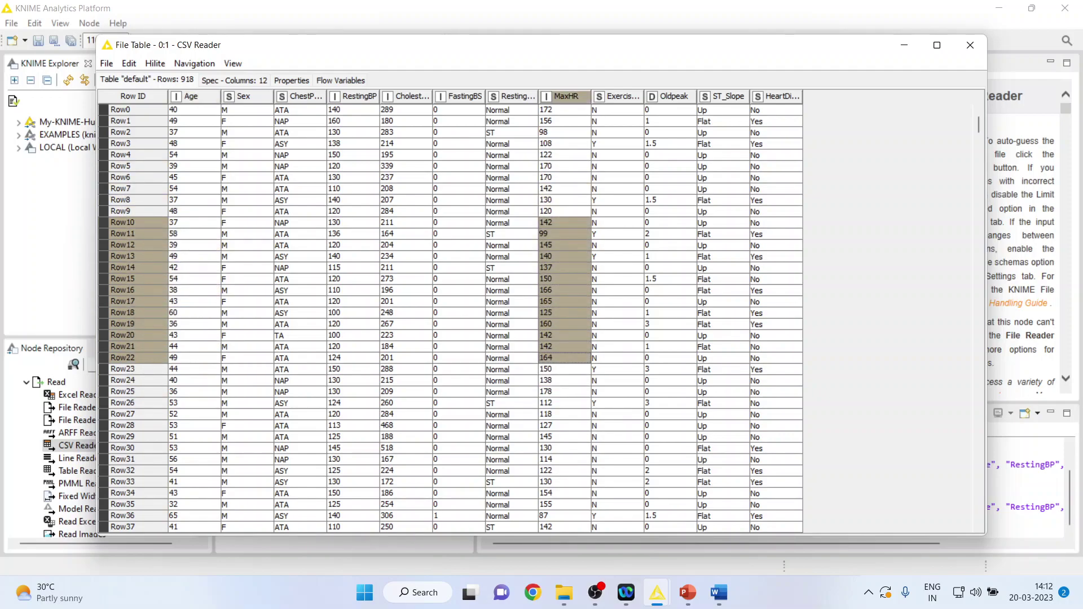
left_click(971, 46)
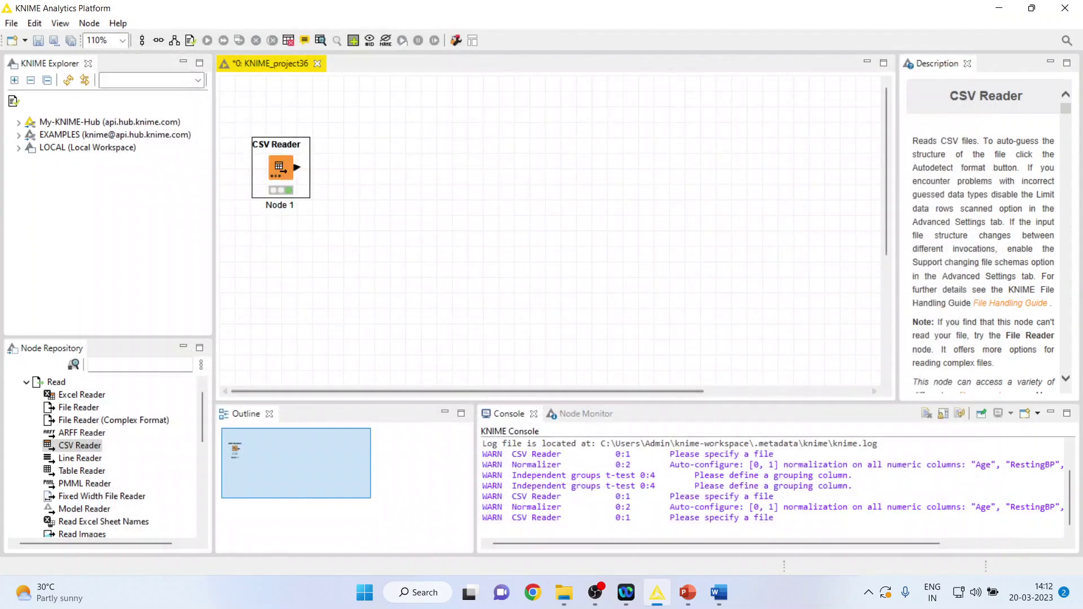
Add a Normalizer node fed by the CSV Reader and exclude the Oldpeak and FastingBS columns from its normalization.
type("normal")
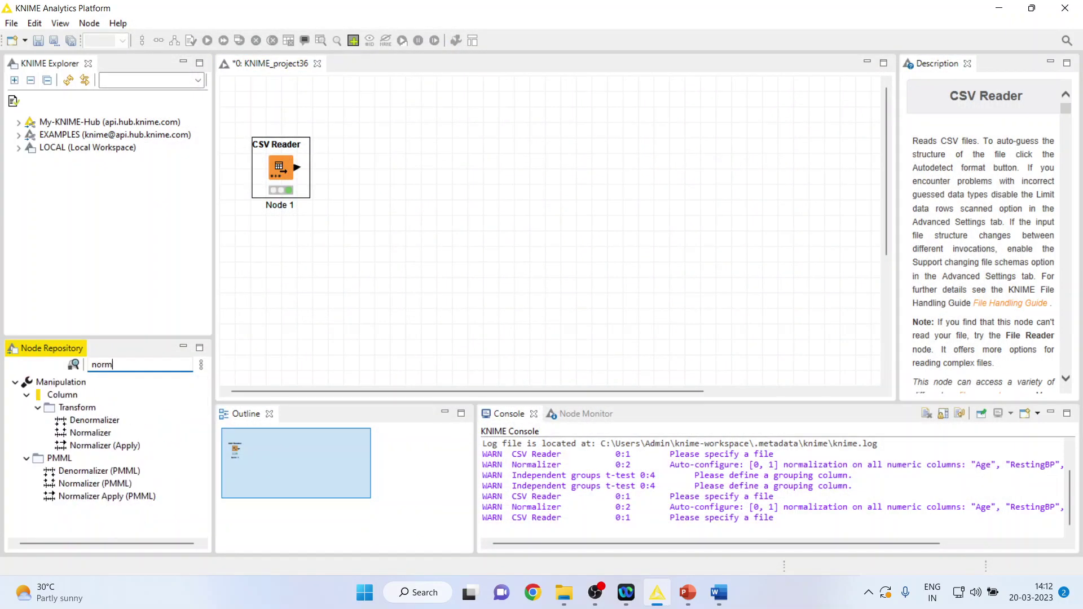
double_click(90, 433)
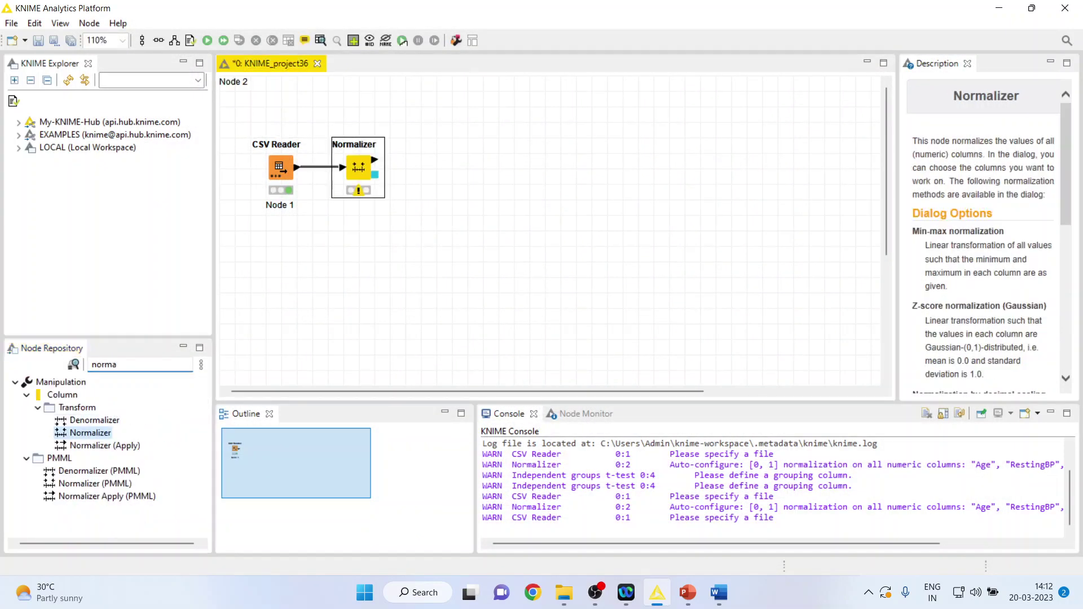
right_click(361, 165)
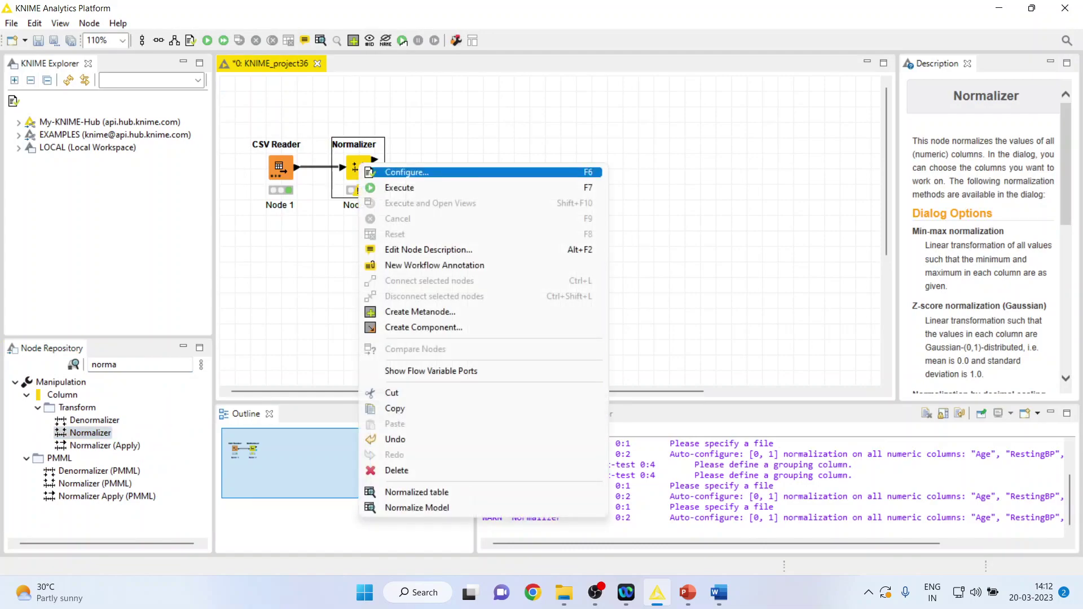
left_click(395, 172)
left_click(600, 271)
left_click(540, 270)
left_click(604, 248)
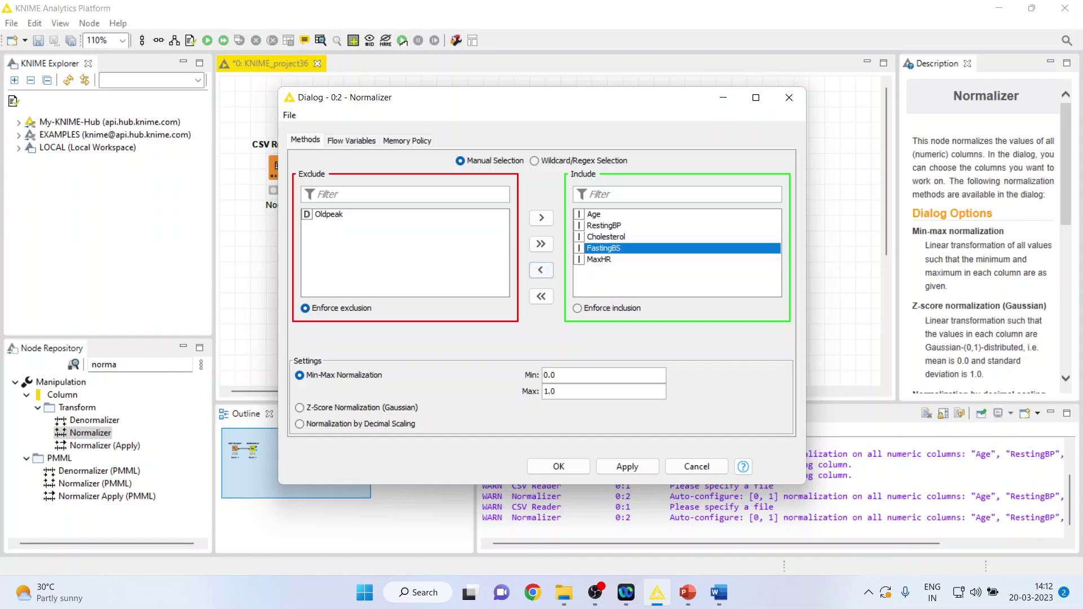
left_click(540, 269)
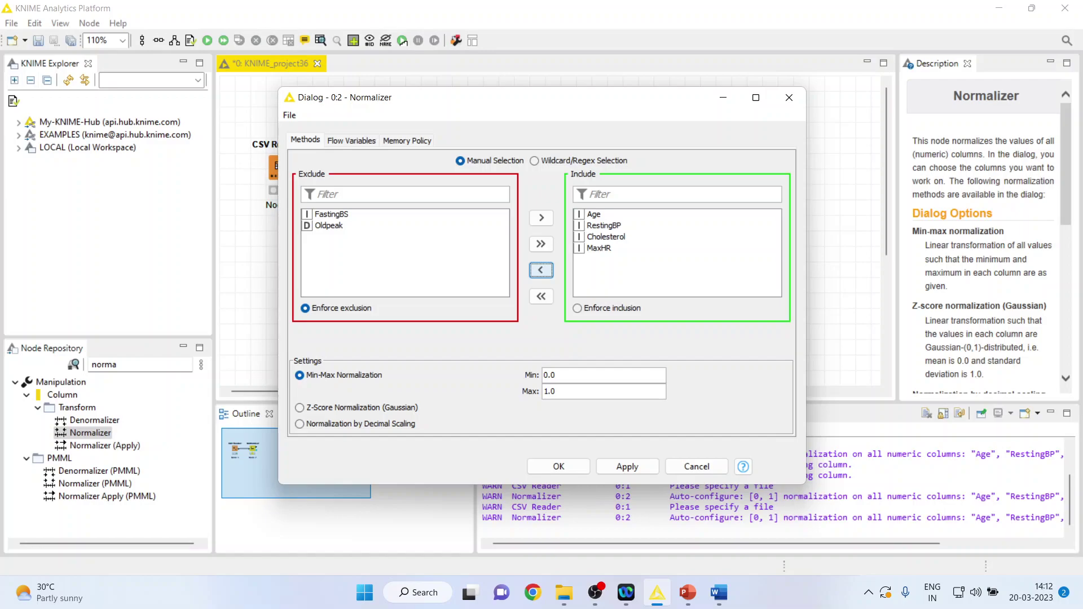
Confirm Min-Max Normalization as the Normalizer's method and execute the node.
left_click(555, 391)
left_click(300, 408)
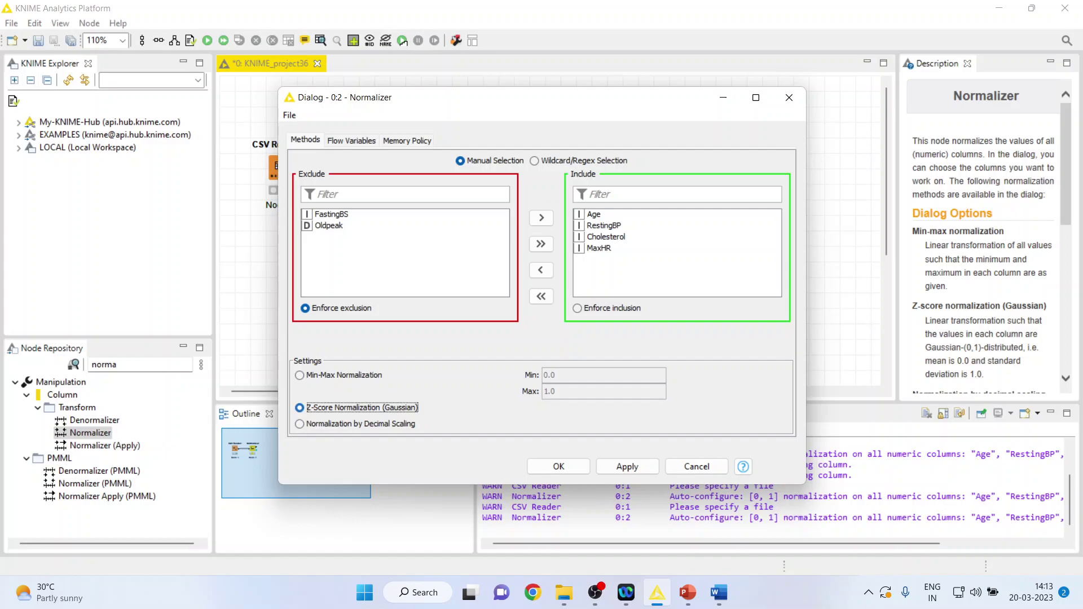
key("Down")
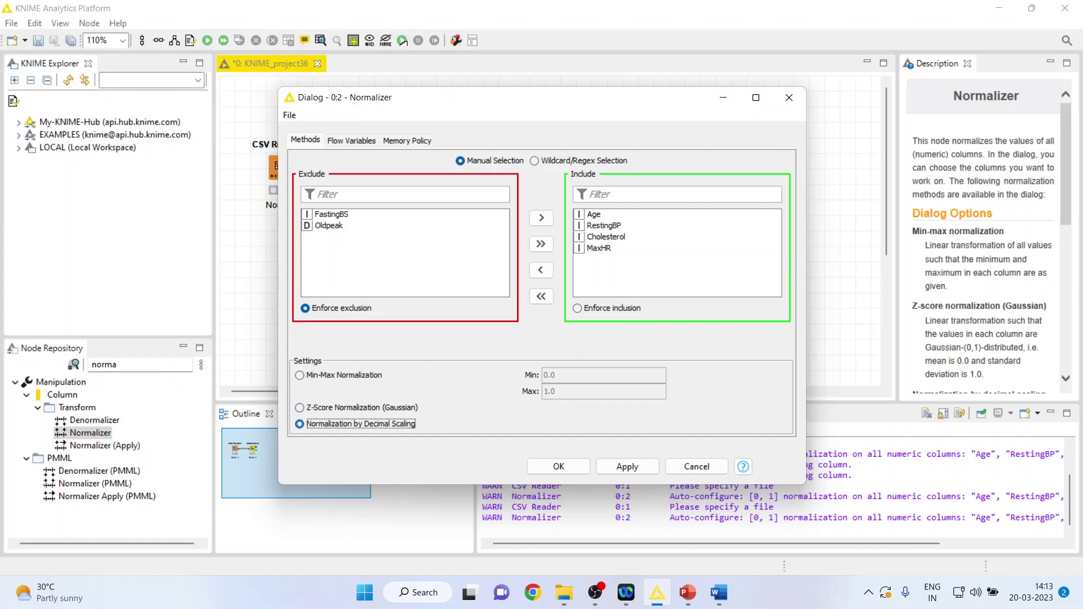
left_click(300, 375)
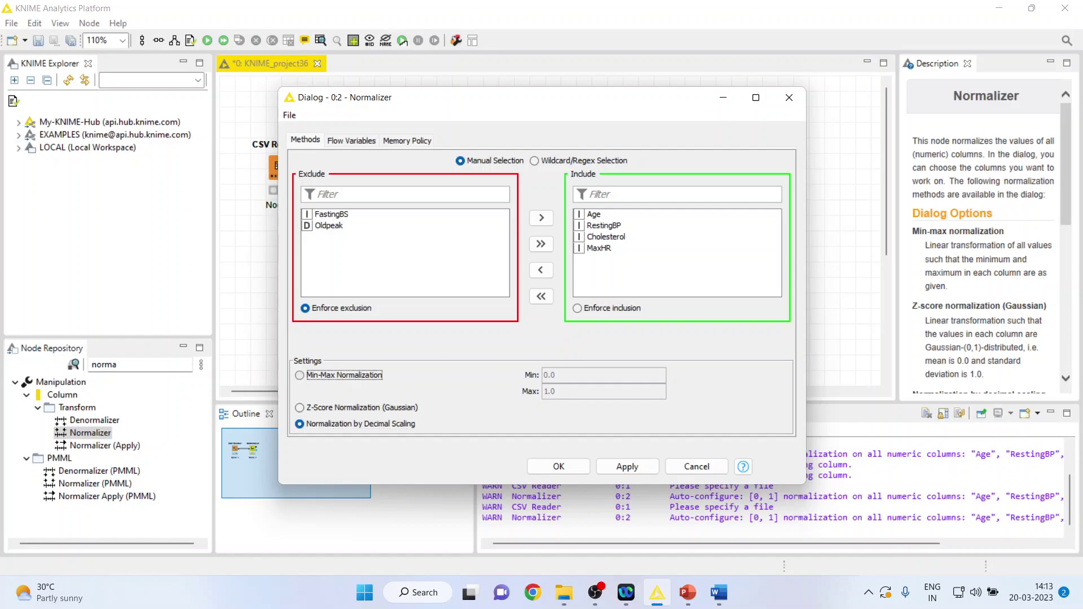
key("Return")
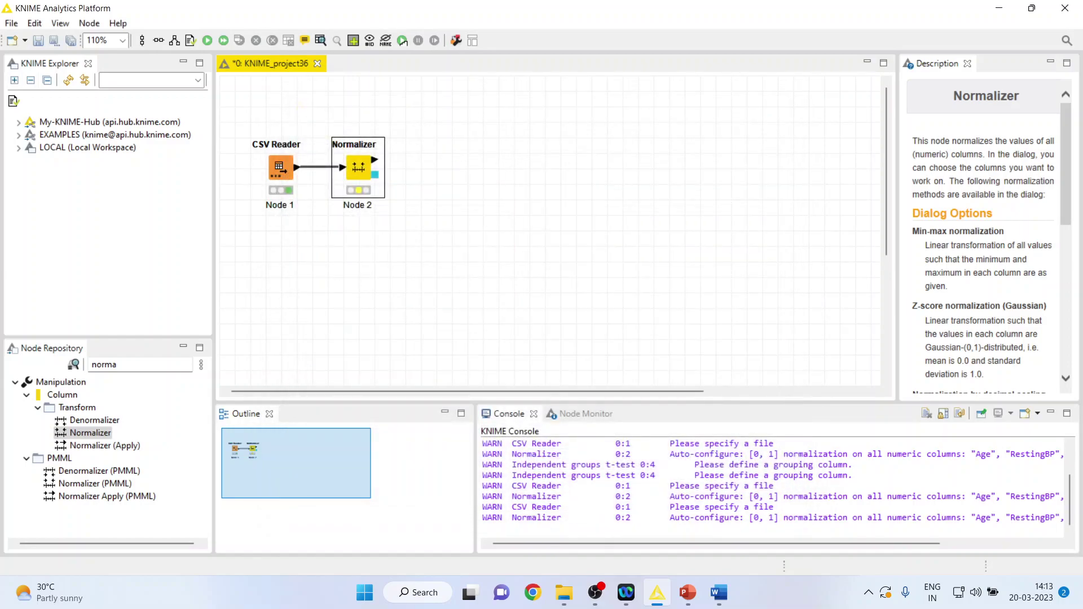
right_click(358, 169)
left_click(395, 197)
Open the Normalizer's normalized table, examine the Age, Cholesterol, RestingBP and MaxHR columns, and close it.
right_click(356, 168)
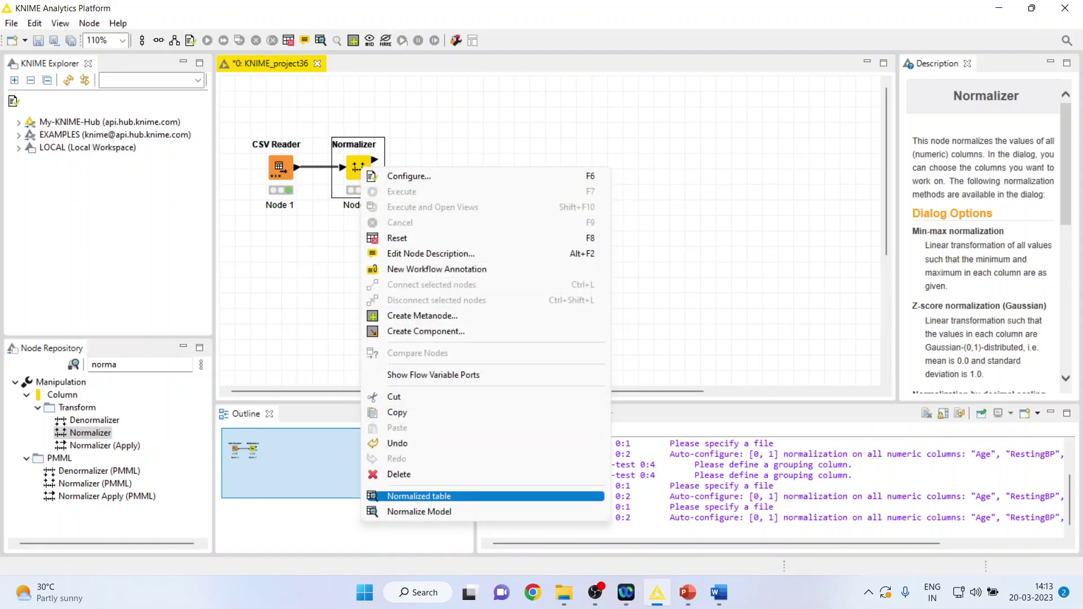
left_click(419, 497)
left_click_drag(192, 120, 192, 290)
left_click_drag(405, 121, 406, 335)
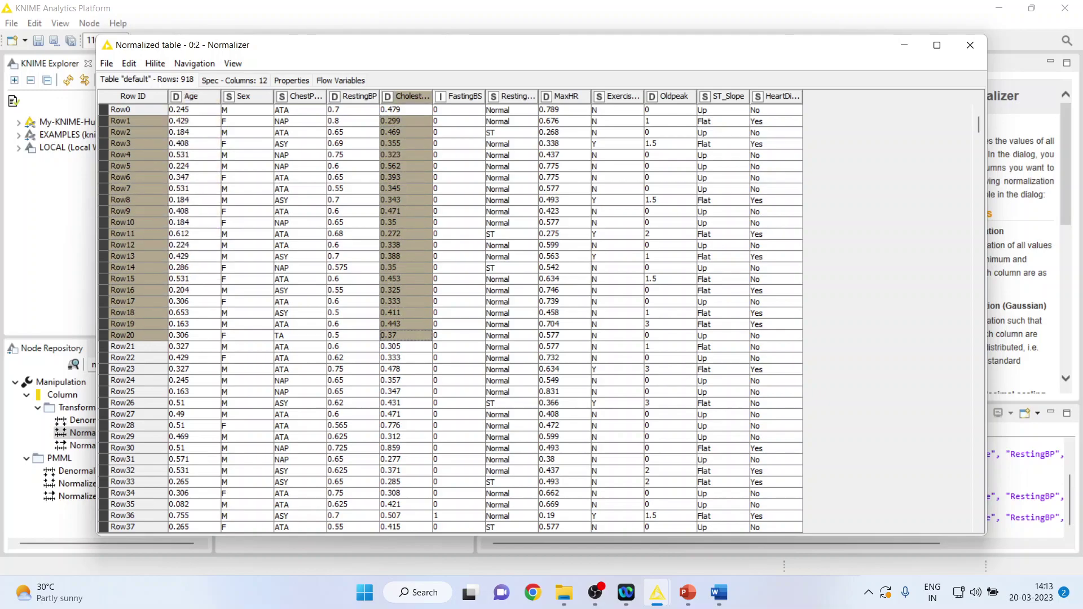
left_click_drag(352, 143, 353, 324)
left_click_drag(565, 132, 565, 335)
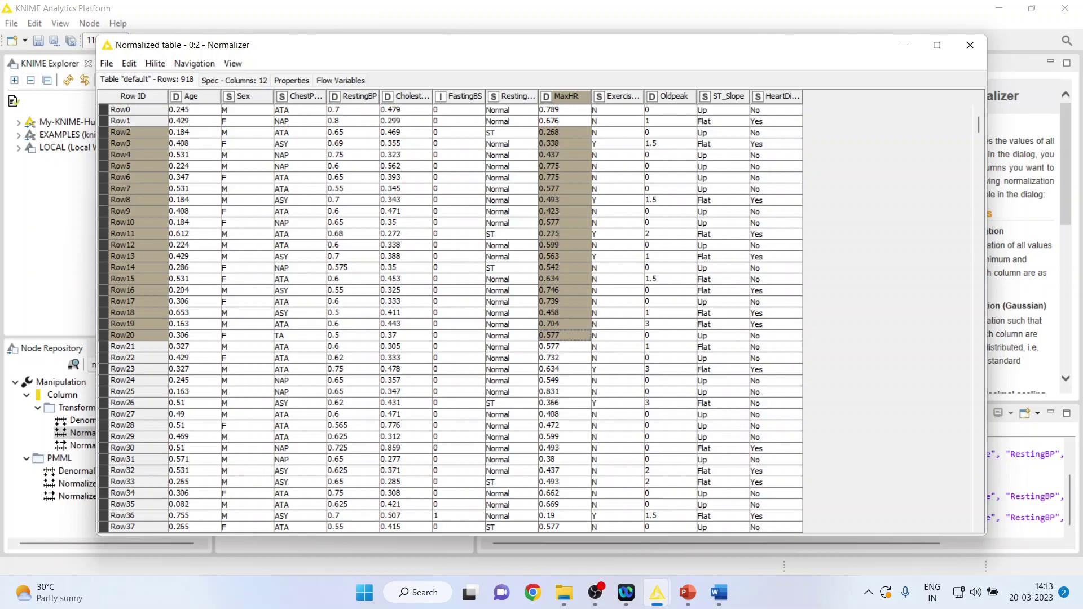
left_click(970, 45)
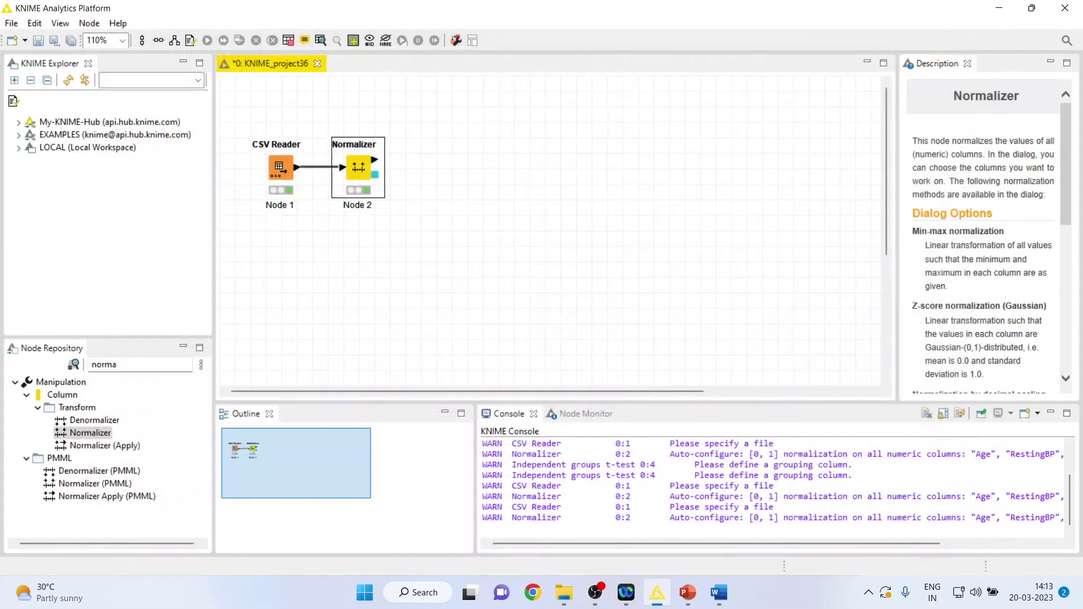
Move the Normalizer up and to the right, and add a Logistic Regression Learner node beside it, fed by its normalized table.
left_click_drag(358, 167, 373, 136)
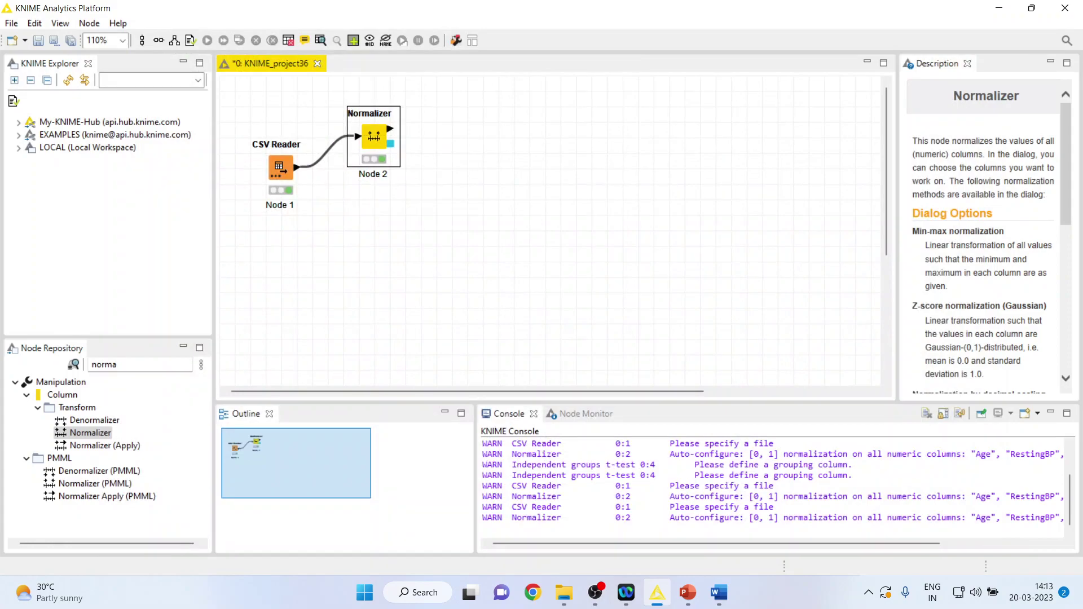
left_click(122, 364)
key("BackSpace")
key("BackSpace")
key("BackSpace")
key("BackSpace")
key("BackSpace")
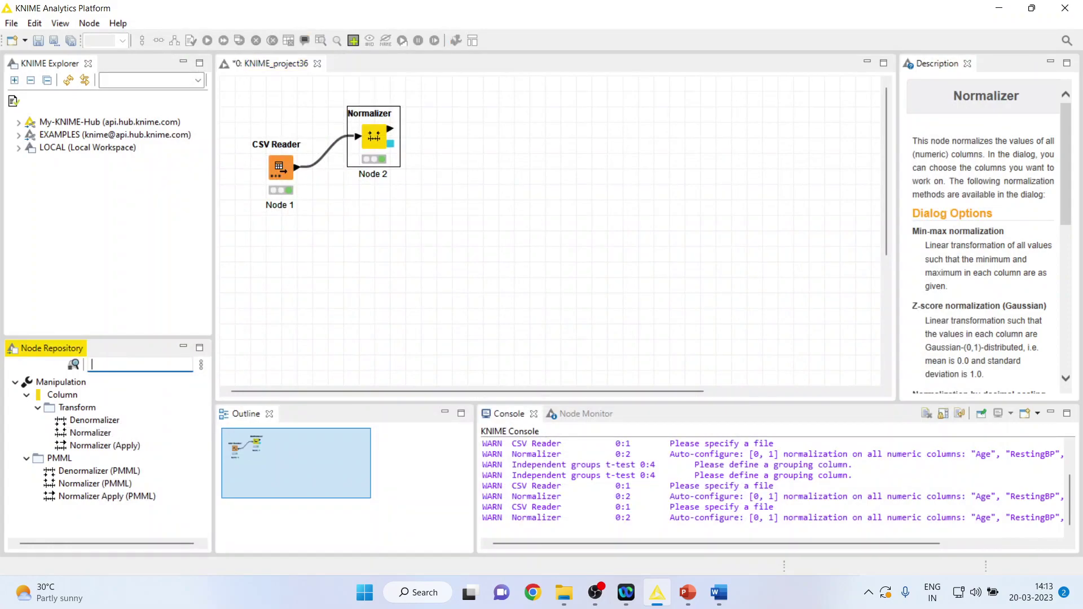
type("logis")
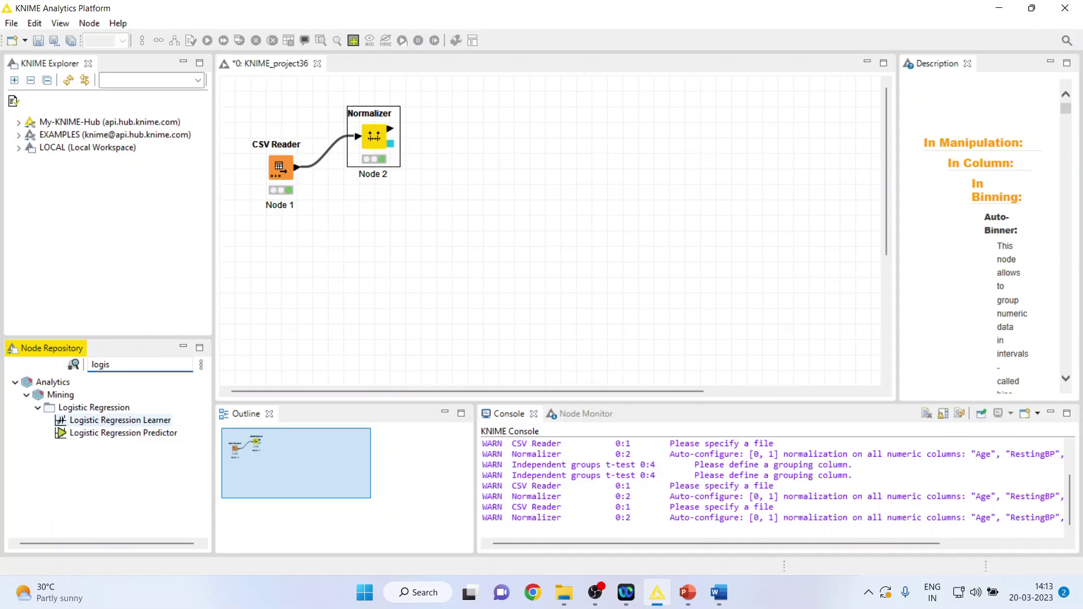
double_click(120, 420)
left_click_drag(436, 137, 467, 121)
Open the Logistic Regression Learner's configuration and set the reference category to No for the HeartDisease target column.
right_click(466, 121)
left_click(481, 135)
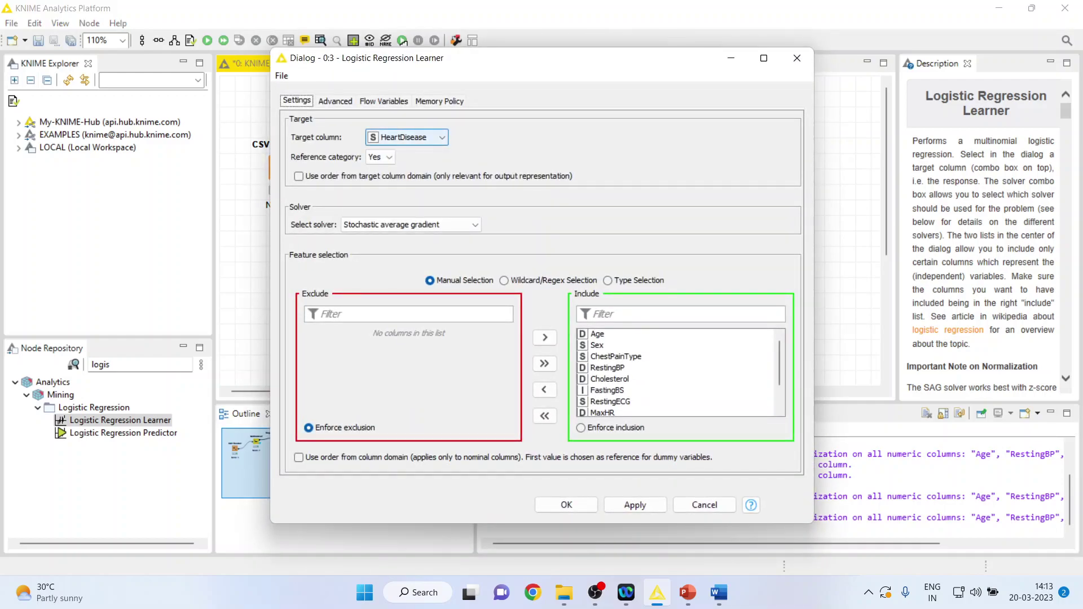
left_click(380, 157)
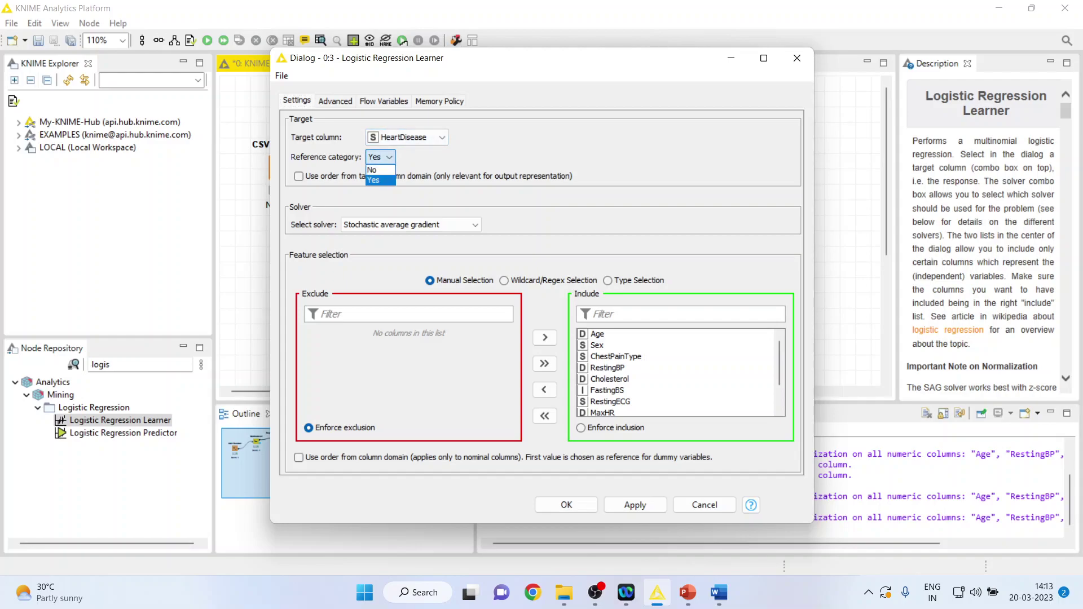
left_click(380, 170)
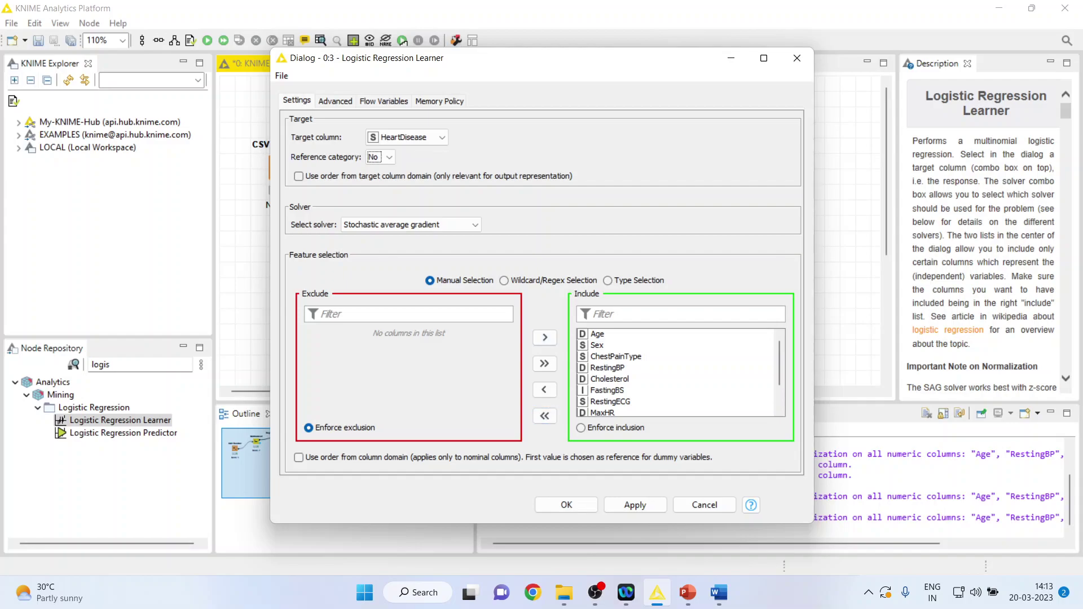
Exclude all feature columns, include only Age, RestingBP, Cholesterol and MaxHR, and confirm the Logistic Regression Learner's configuration.
left_click(544, 416)
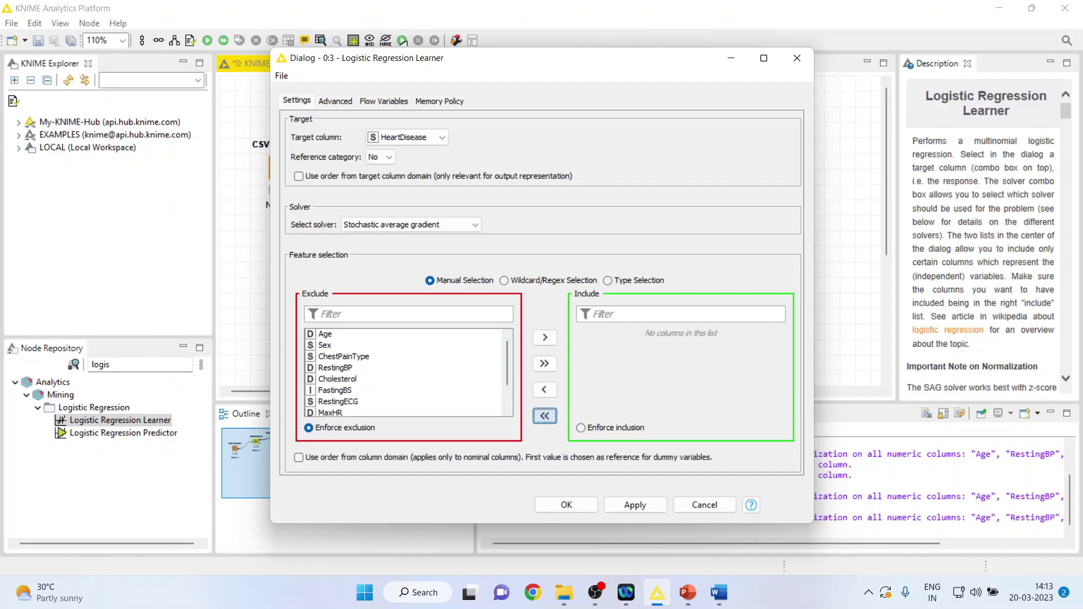
left_click(408, 333)
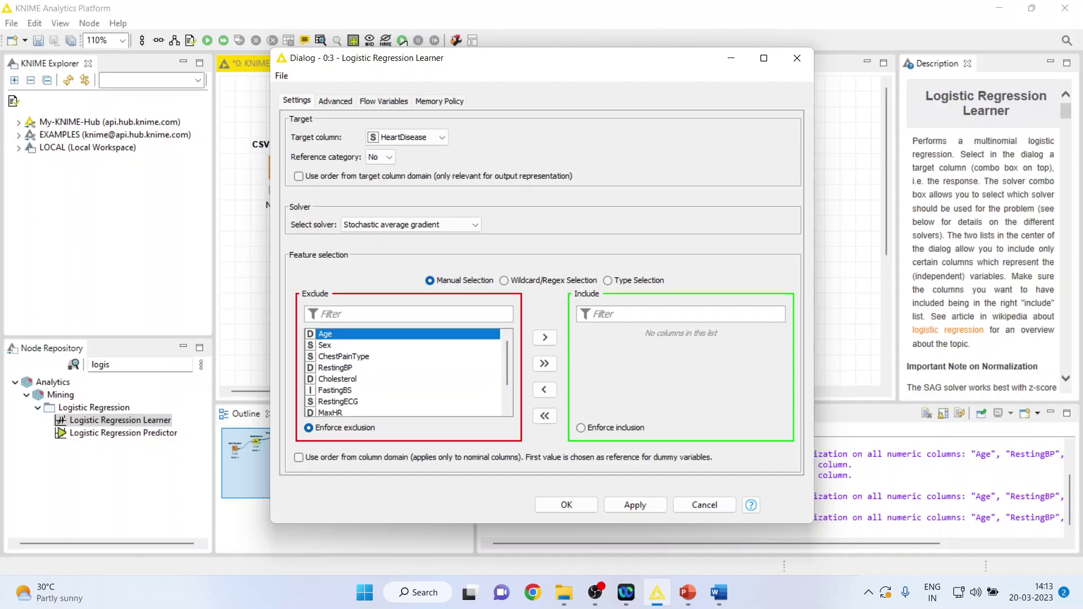
left_click(545, 338)
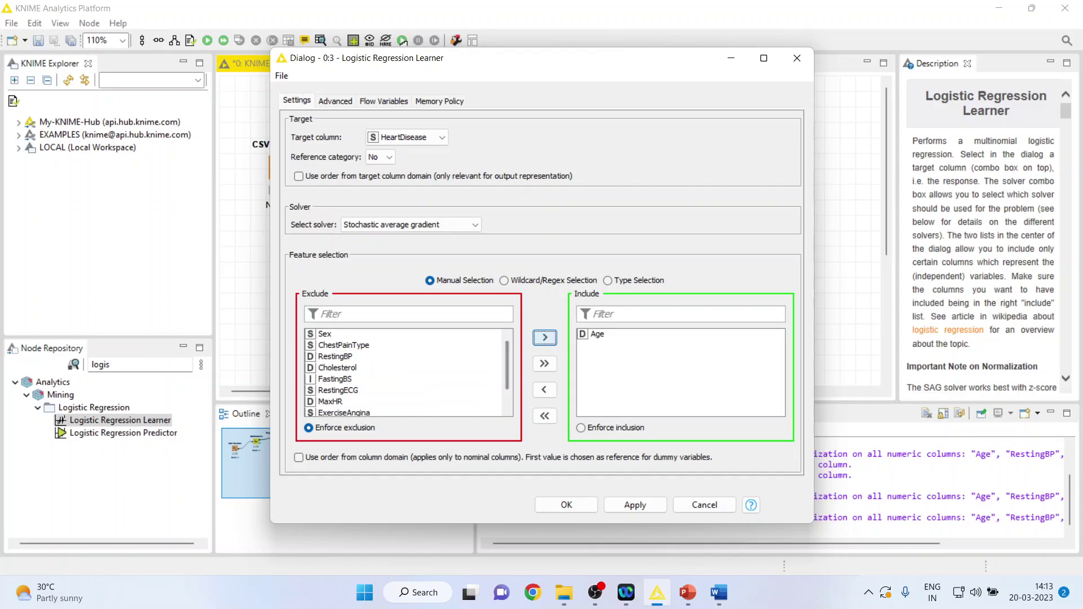
left_click(407, 356)
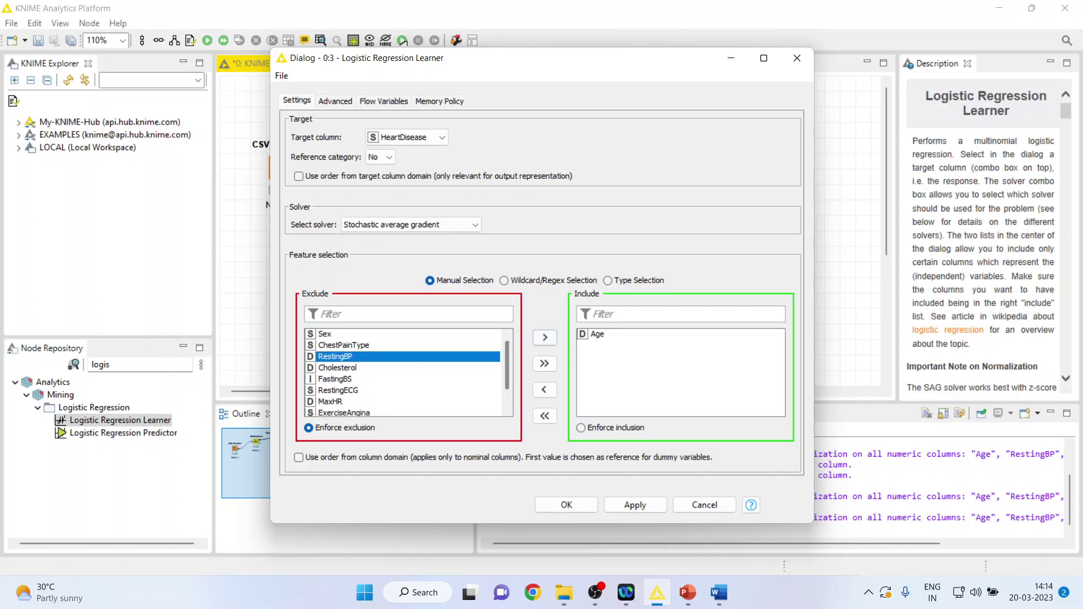
left_click(544, 338)
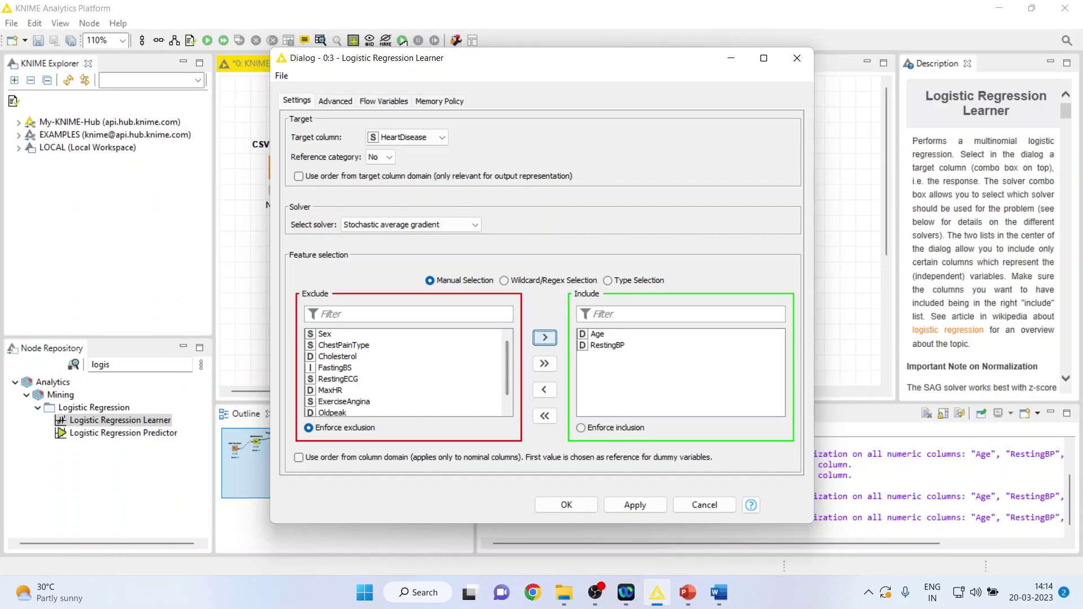
left_click(337, 357)
left_click(544, 337)
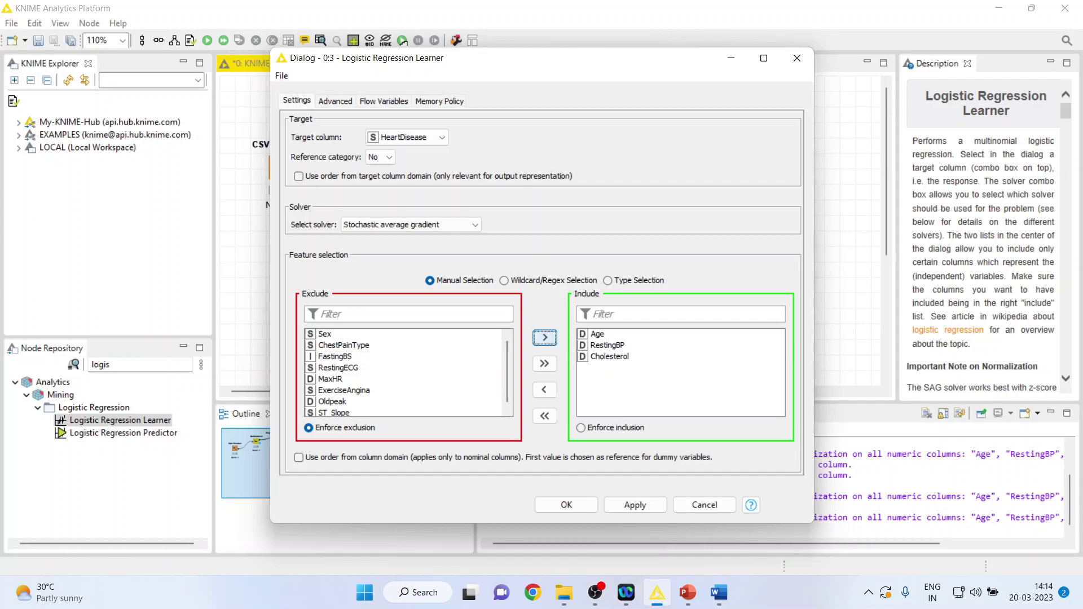
left_click(330, 380)
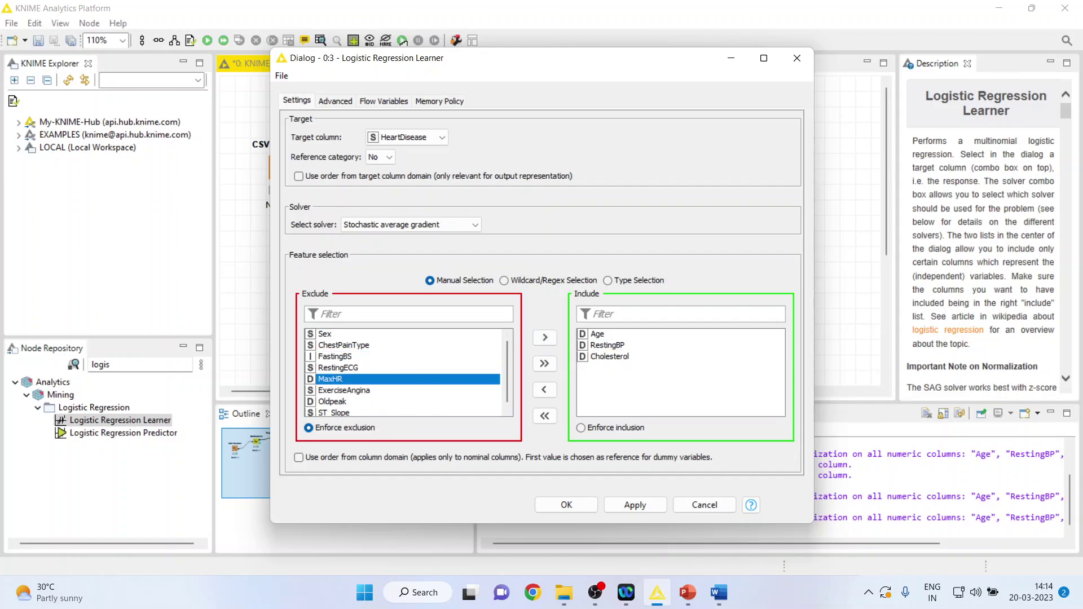
left_click(544, 338)
key("Return")
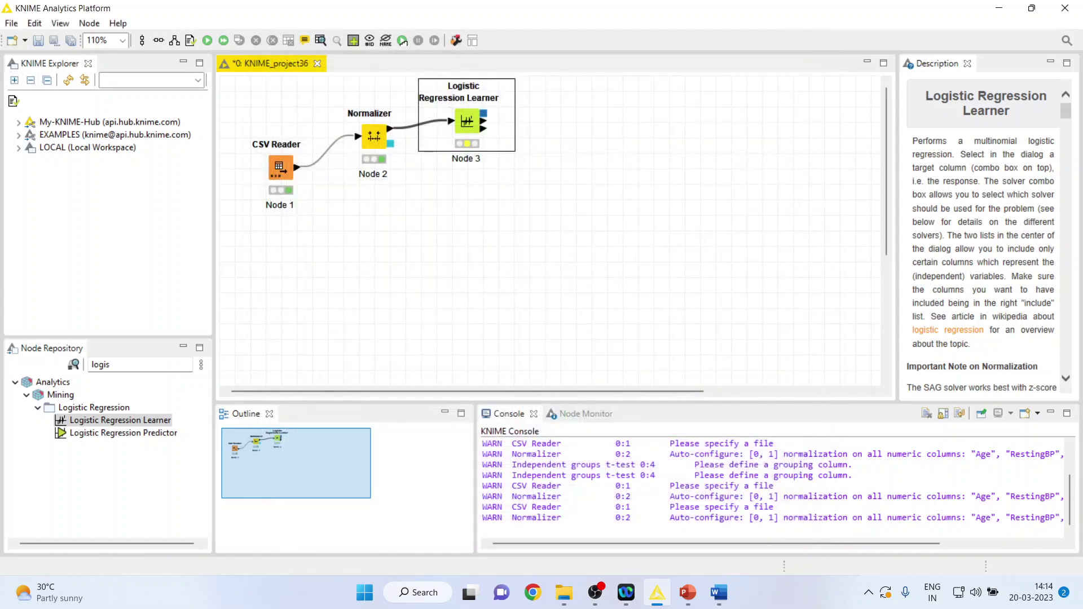
Execute the Logistic Regression Learner and open its Coefficients and Statistics table.
right_click(463, 121)
left_click(508, 150)
right_click(466, 121)
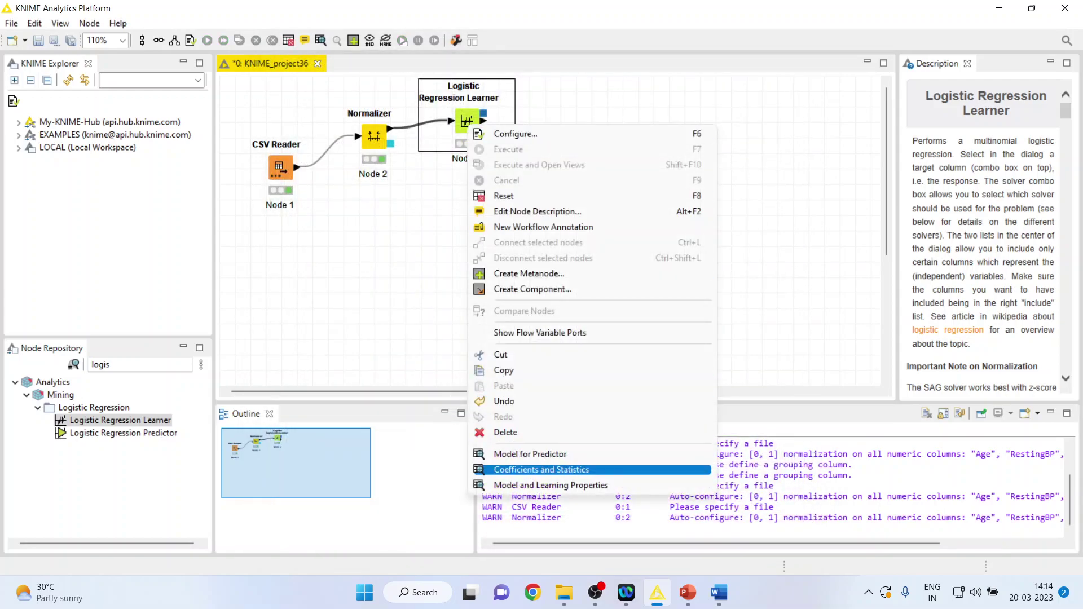
left_click(542, 469)
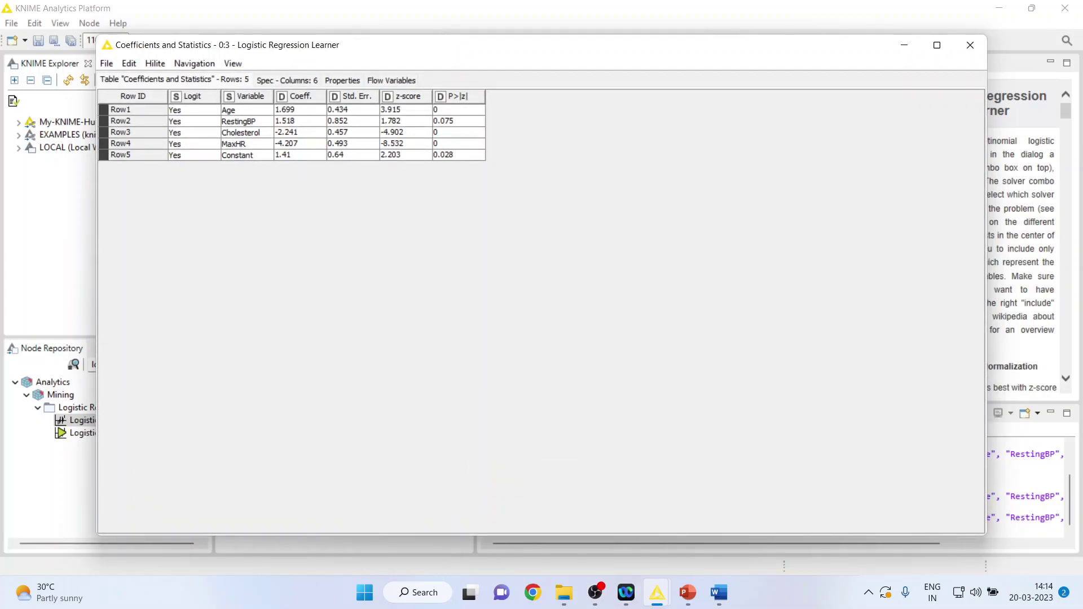
Switch to the Logistic Regression document in Word and examine the coefficients table and the explanation of Exp(B).
left_click(718, 593)
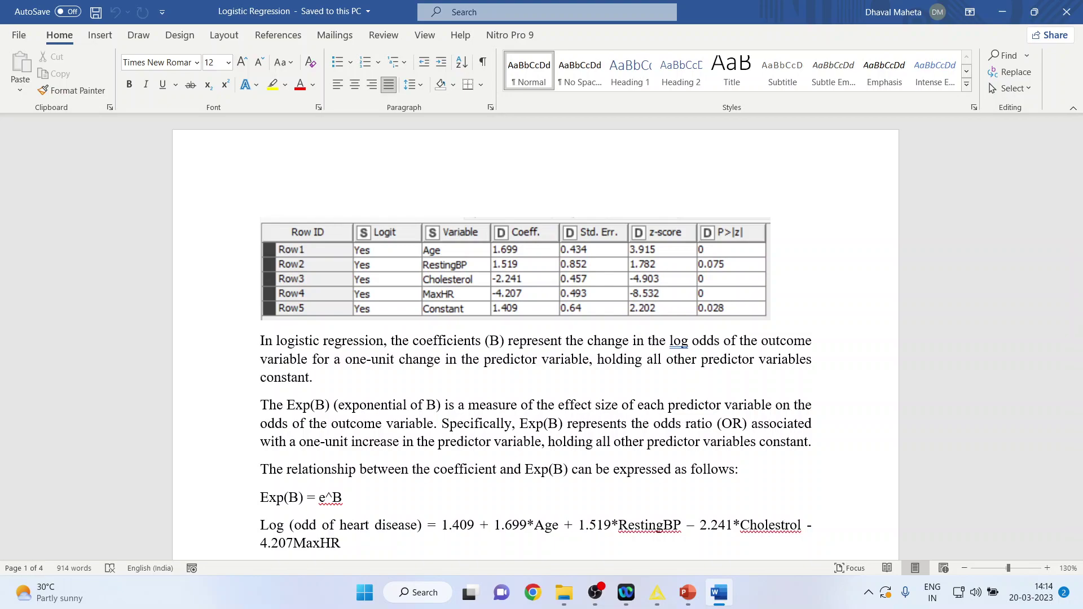
scroll(536, 338, "down", 3)
scroll(536, 338, "up", 2)
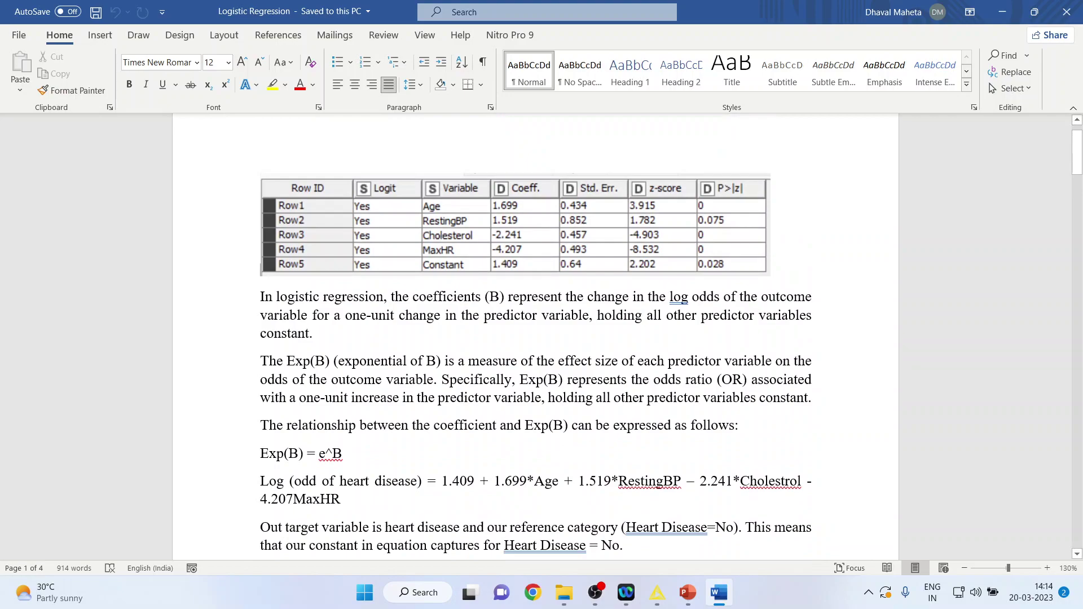
scroll(536, 338, "down", 1)
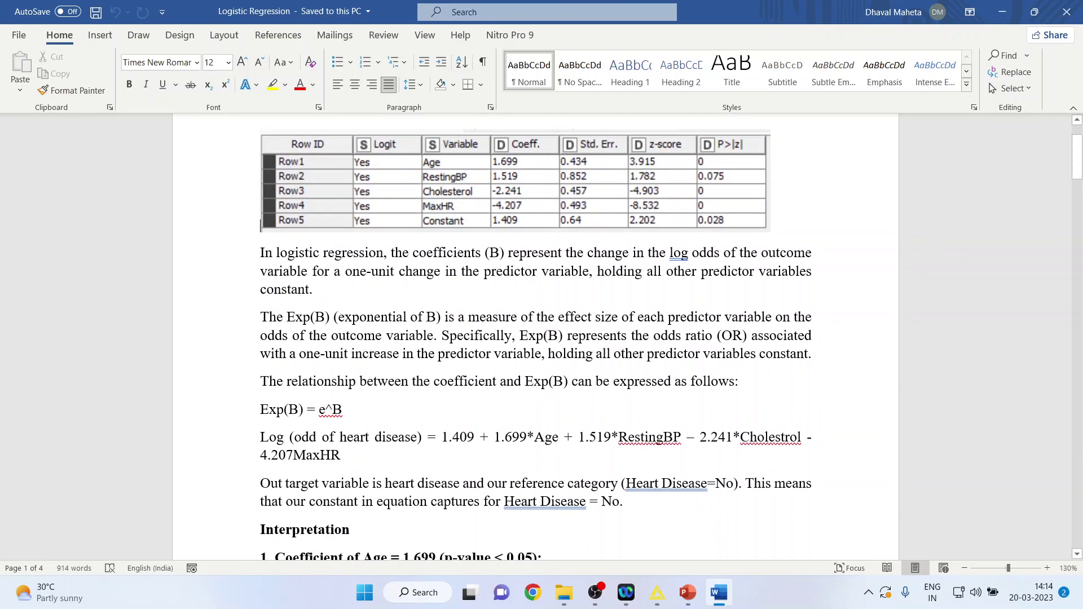
left_click_drag(418, 438, 294, 438)
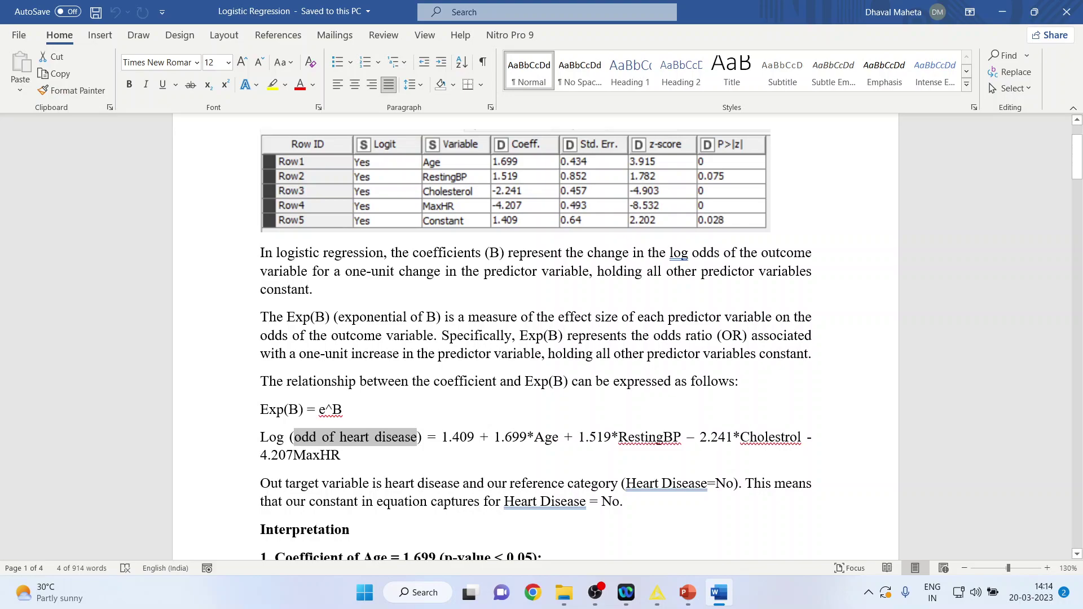
key("Delete")
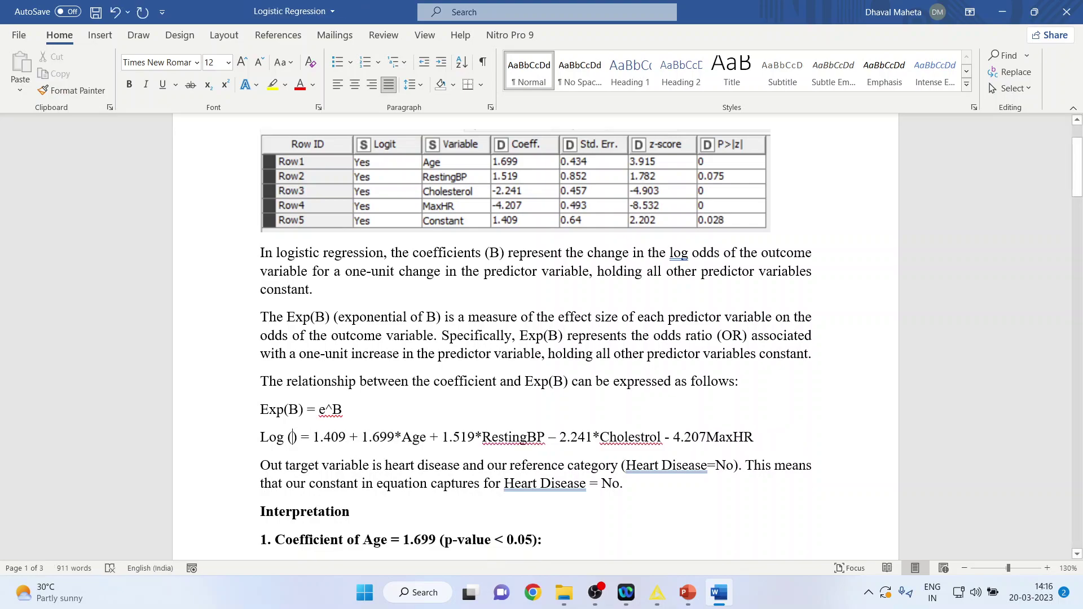
key("ctrl+z")
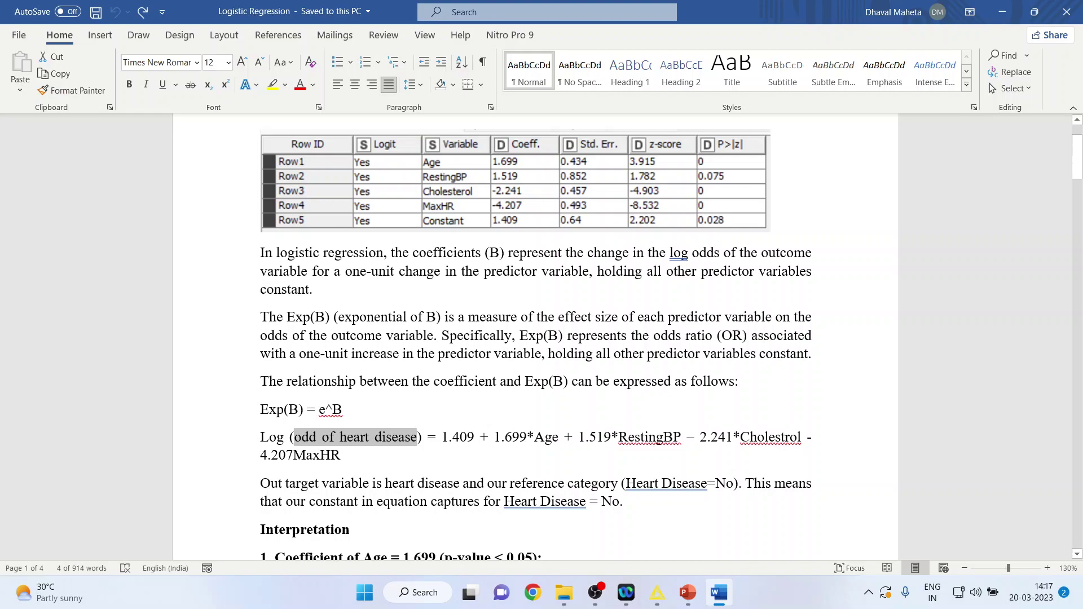
Examine the log-odds equation for heart disease, its constant term and the paragraph on the reference category.
left_click(341, 455)
left_click_drag(260, 438, 346, 454)
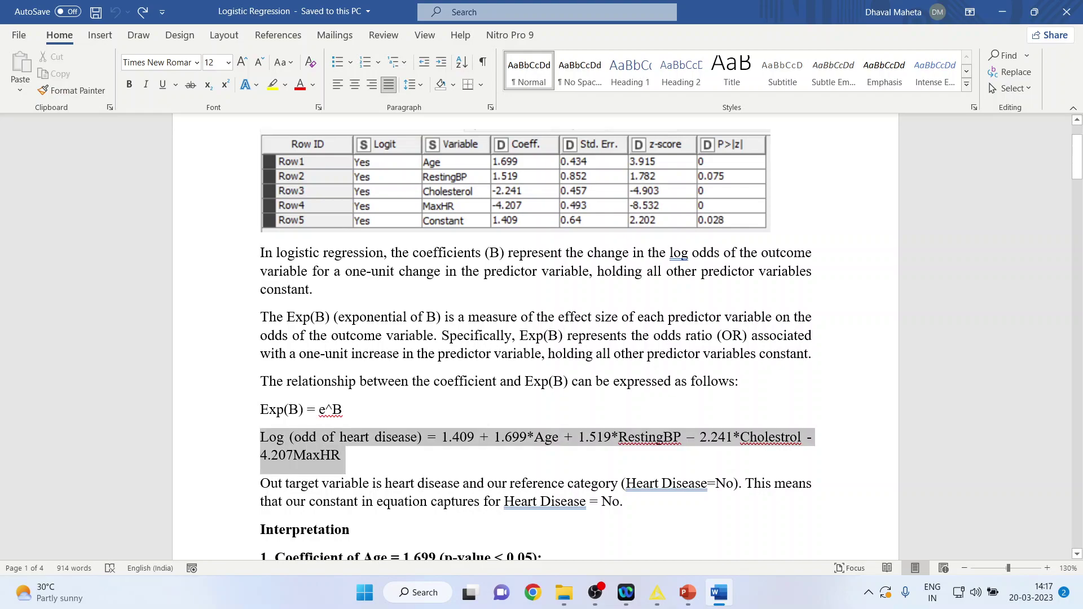
scroll(345, 455, "down", 3)
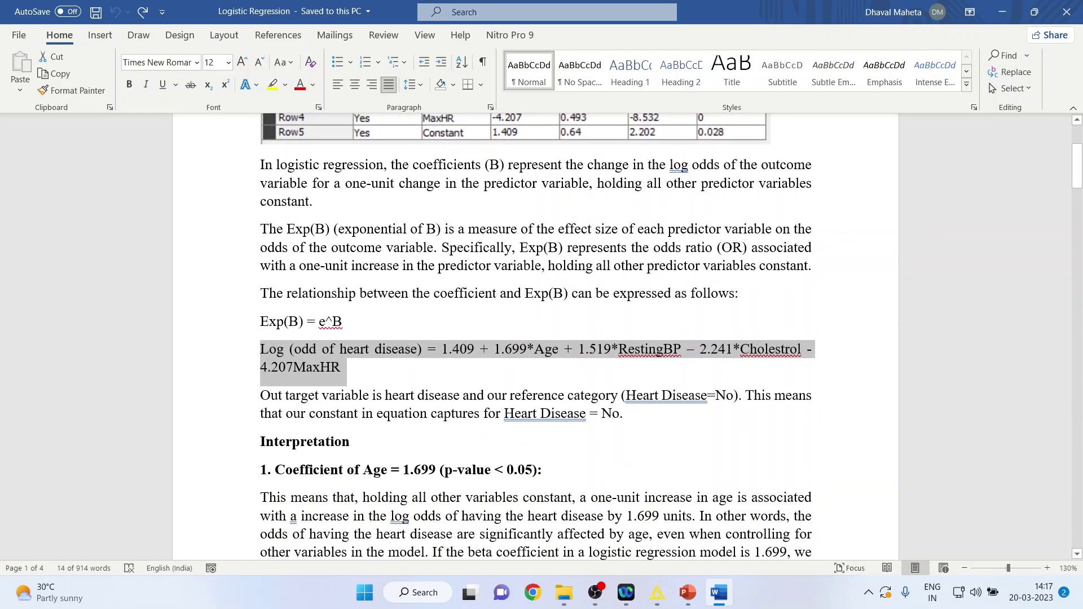
left_click(734, 395)
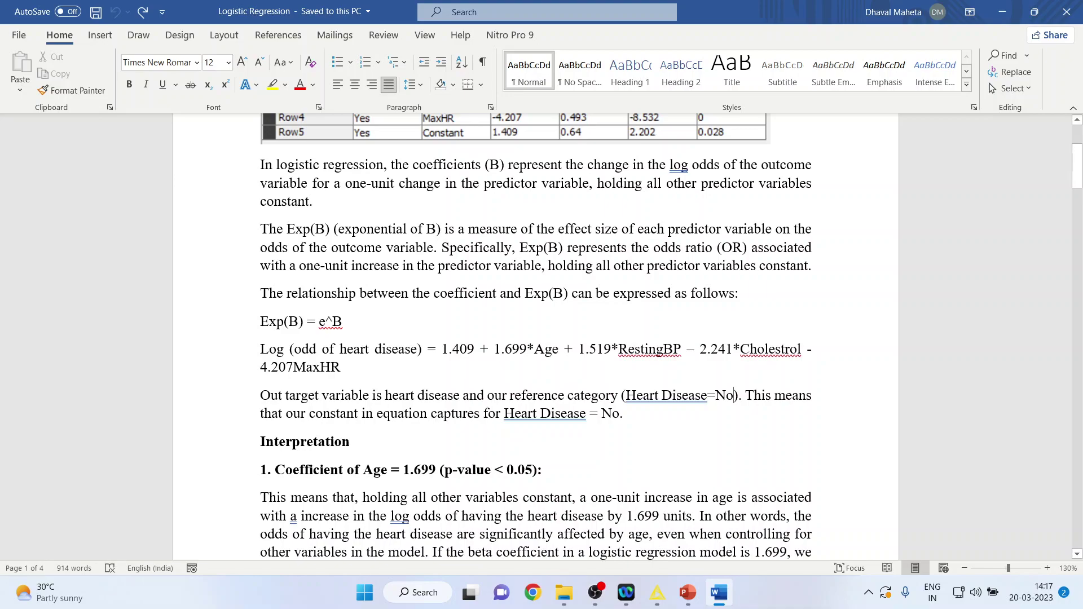
double_click(443, 349)
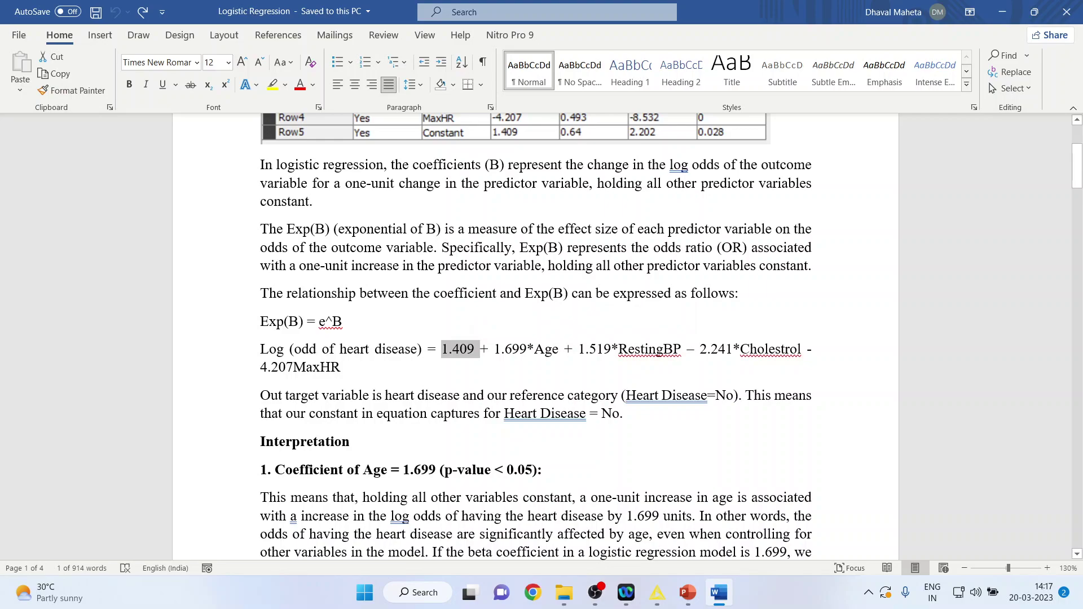
scroll(536, 339, "up", 3)
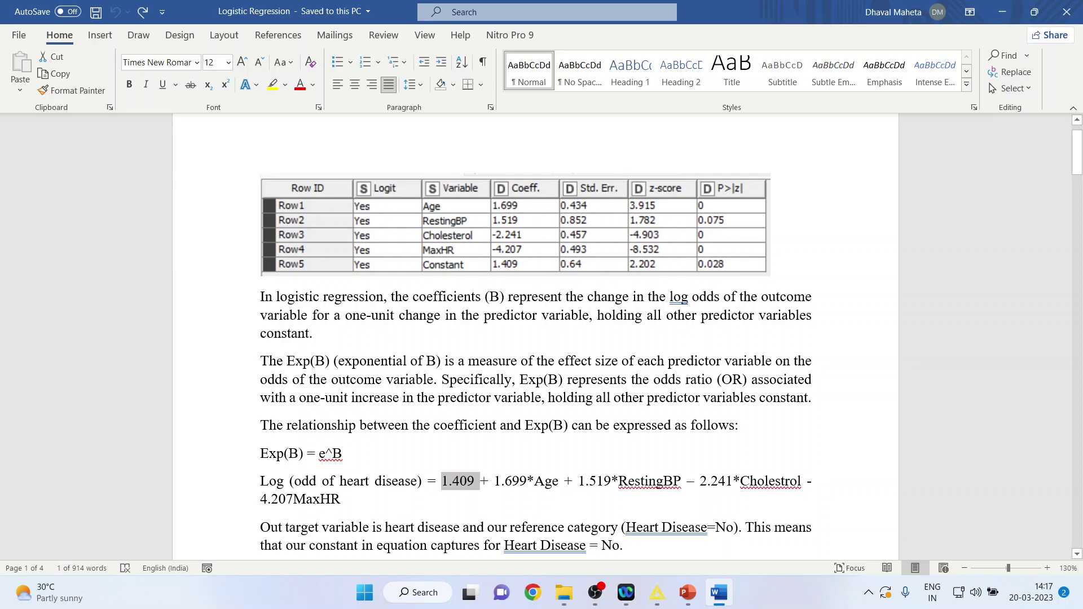
scroll(536, 339, "down", 6)
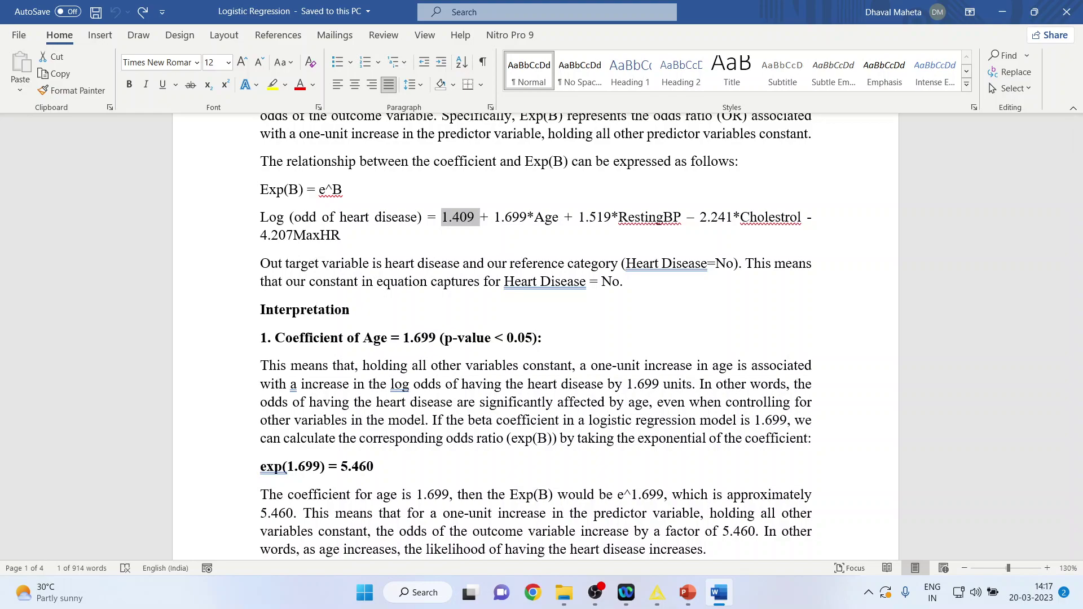
Read the interpretation of the Age coefficient, highlighting the log-odds sentences, the Exp(B) odds ratio and its calculated value.
left_click_drag(260, 366, 716, 383)
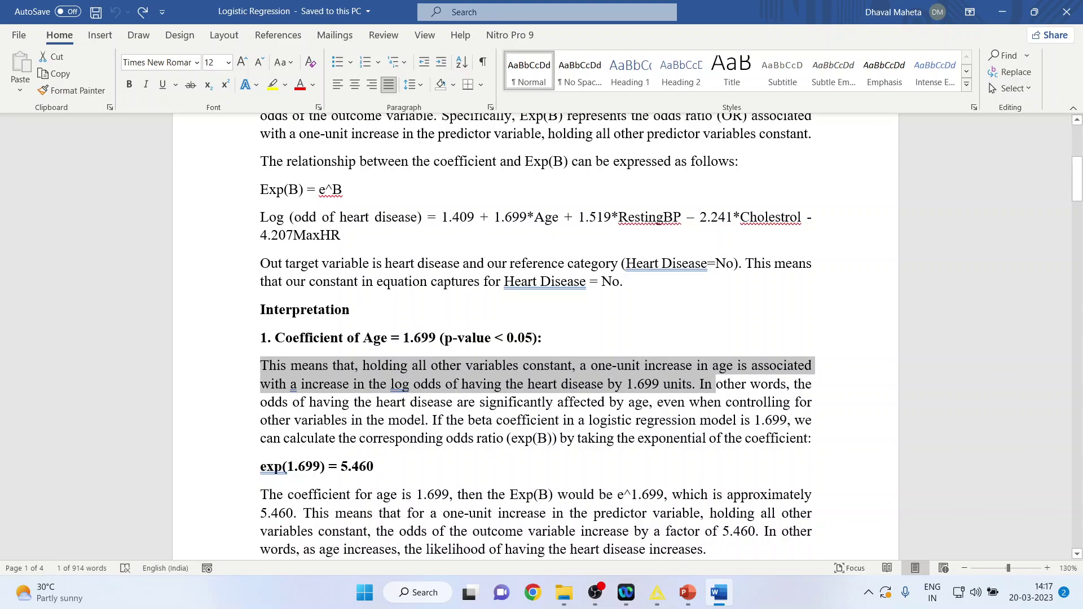
left_click_drag(716, 383, 696, 383)
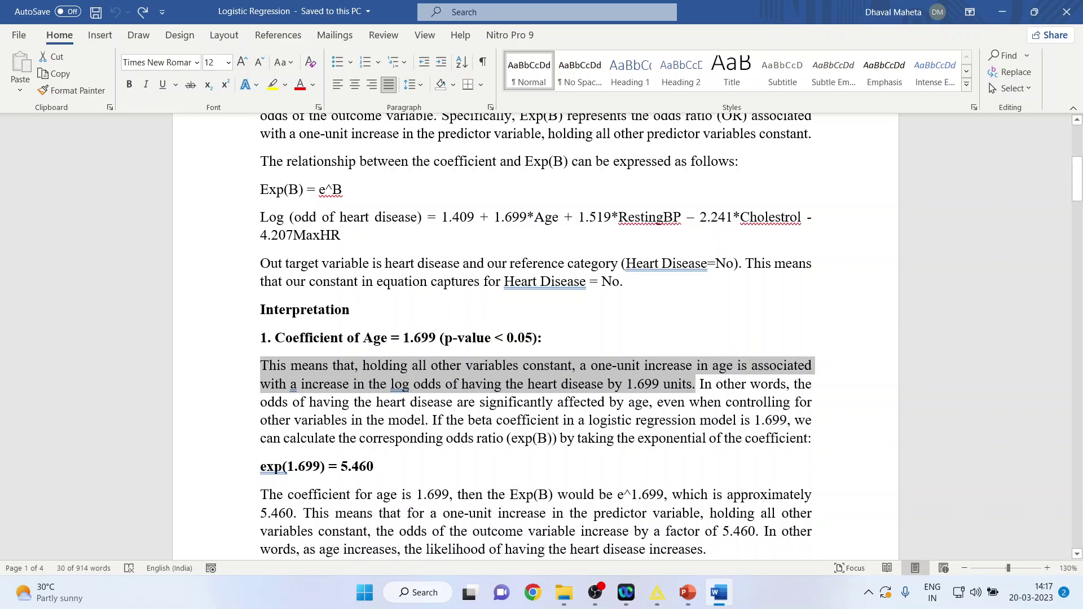
scroll(536, 338, "down", 2)
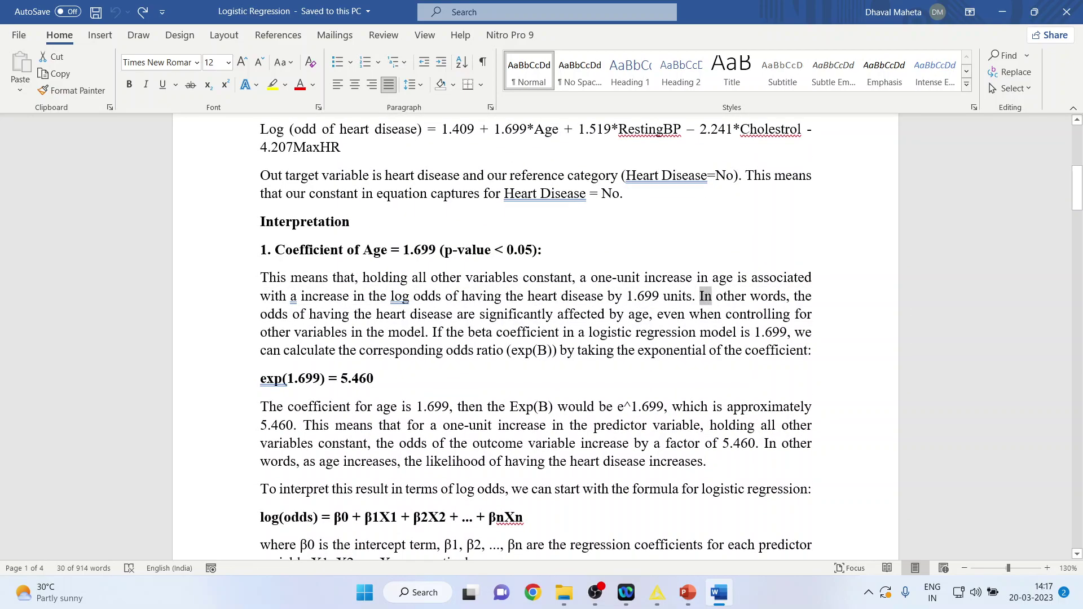
left_click_drag(712, 296, 714, 314)
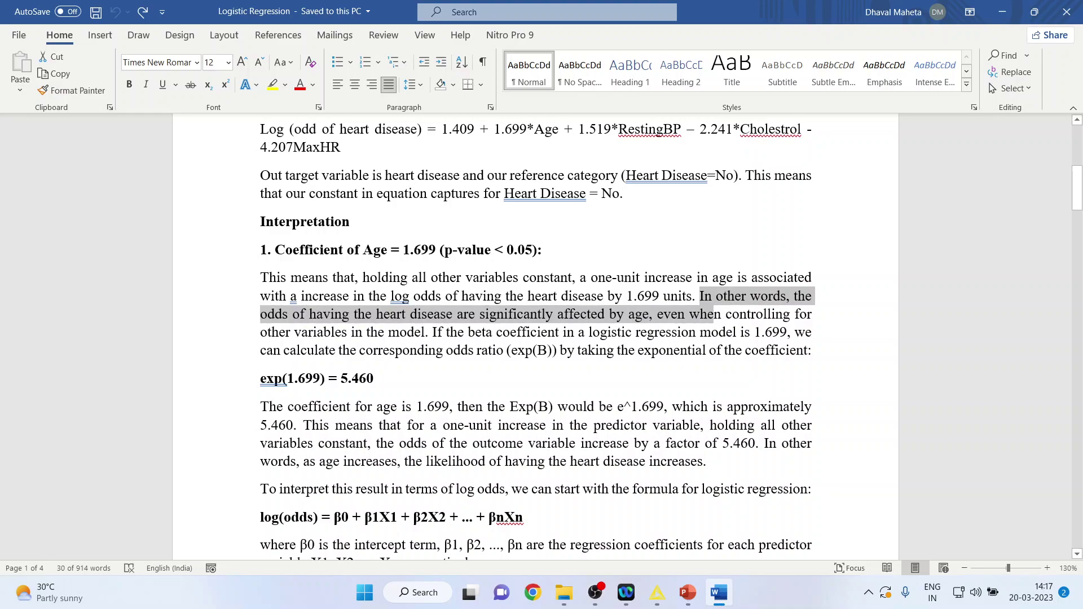
left_click_drag(713, 314, 787, 333)
left_click(458, 332)
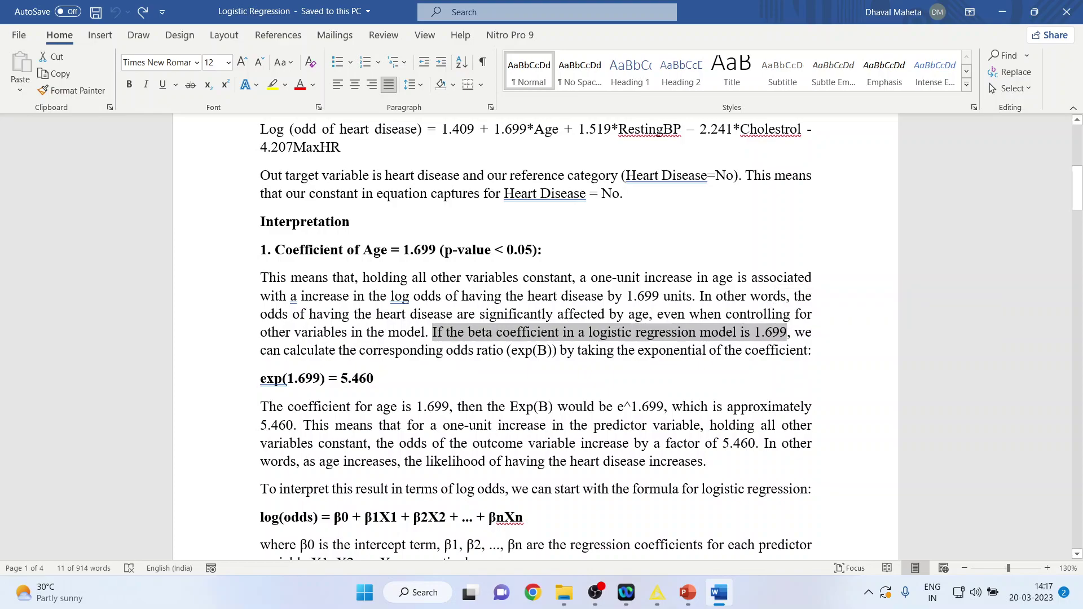
left_click_drag(507, 350, 559, 351)
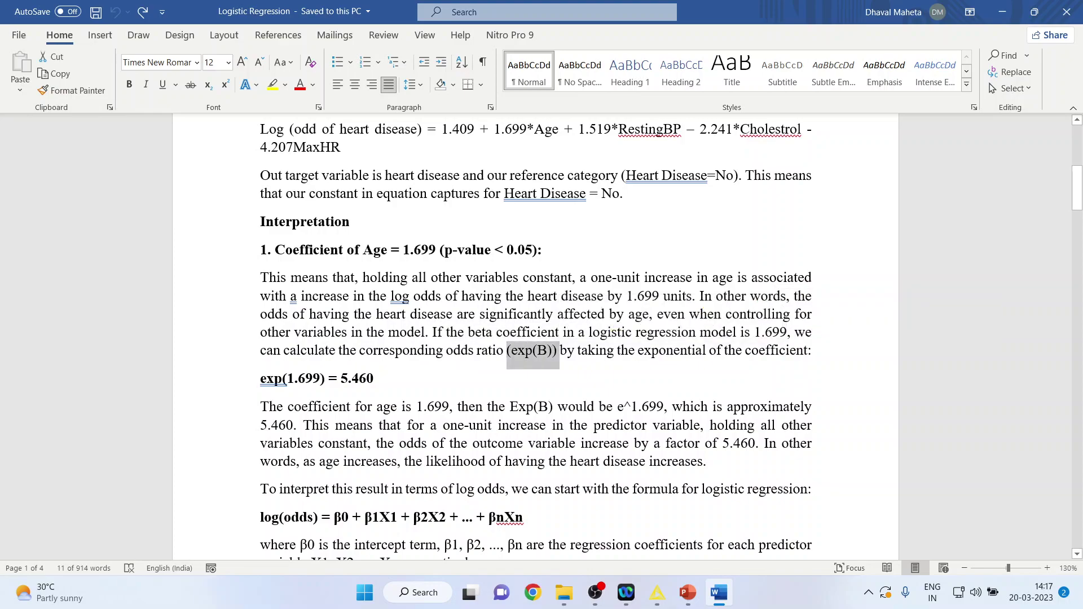
left_click_drag(340, 379, 382, 379)
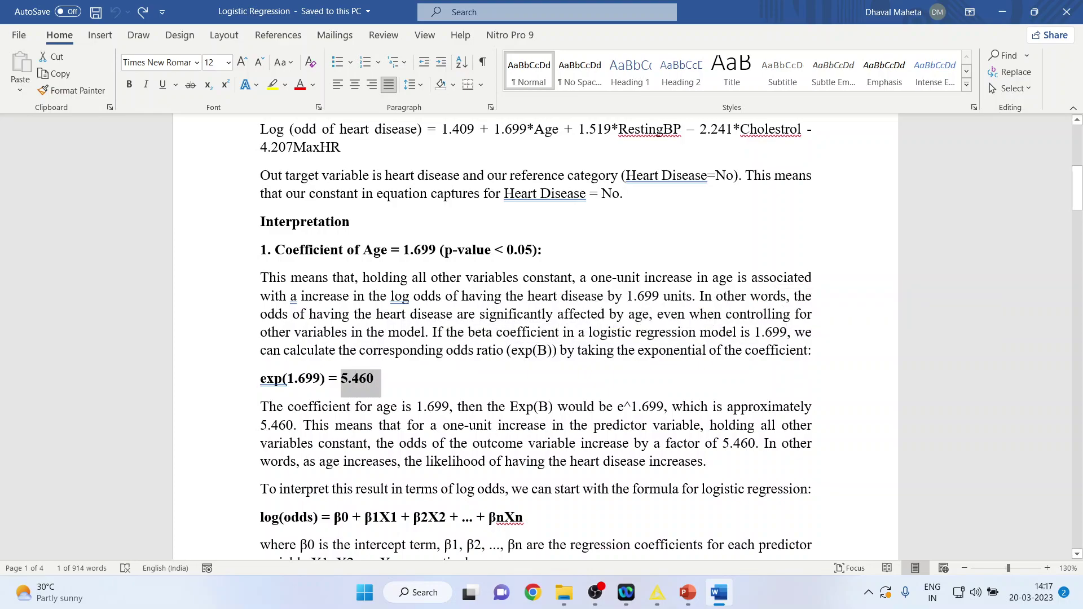
Read the paragraph below the Age odds ratio, highlighting the effect of a one-unit increase and the conclusion about heart disease likelihood.
scroll(536, 337, "down", 2)
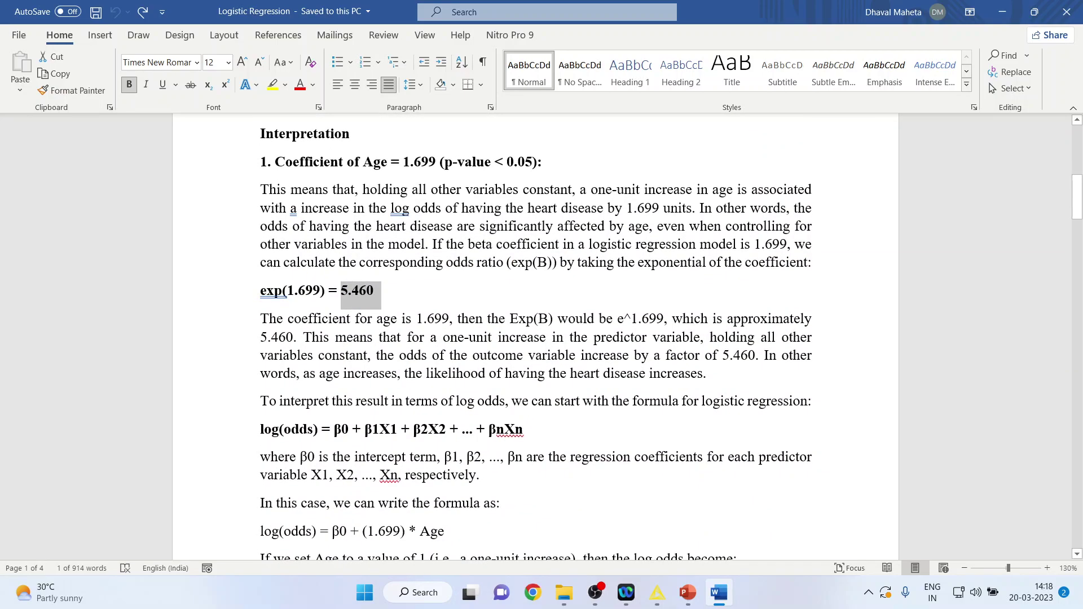
left_click_drag(260, 319, 293, 337)
left_click(323, 355)
left_click_drag(443, 338, 703, 356)
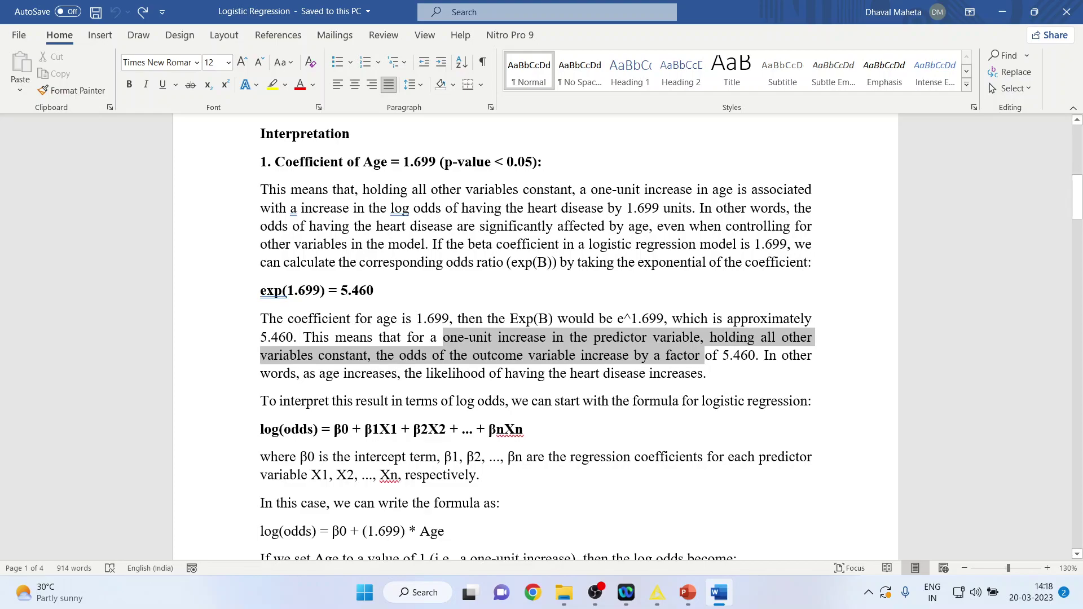
left_click_drag(704, 355, 757, 356)
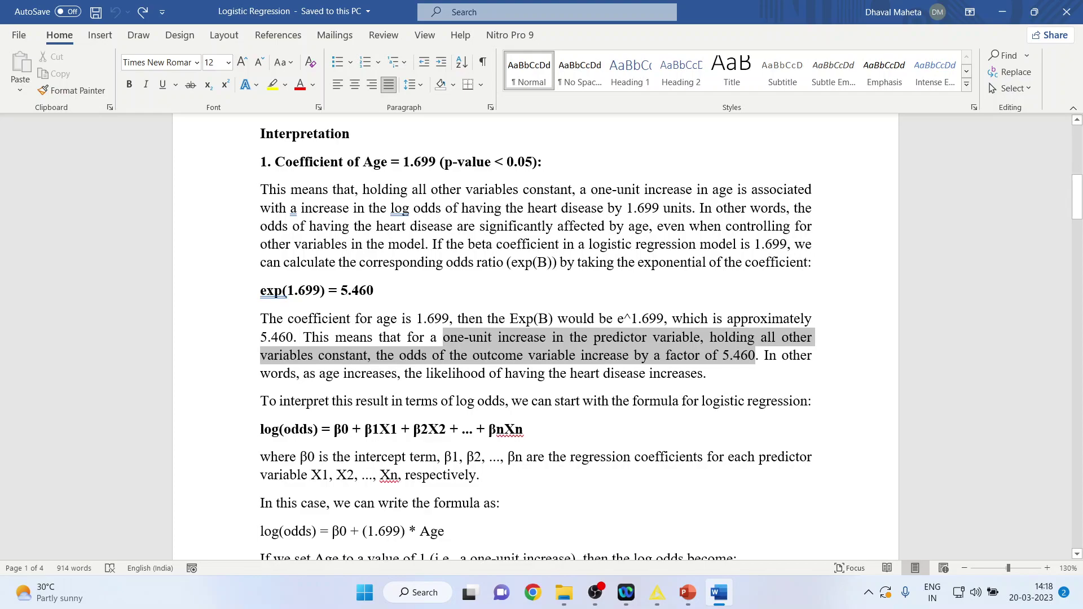
scroll(536, 339, "down", 1)
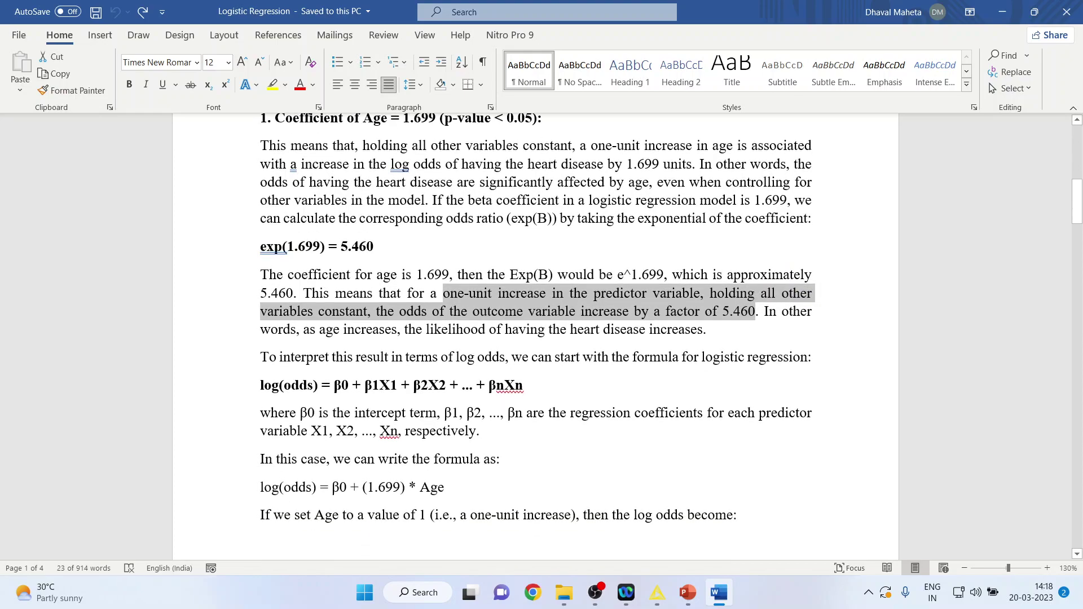
left_click_drag(304, 329, 712, 329)
scroll(712, 330, "down", 2)
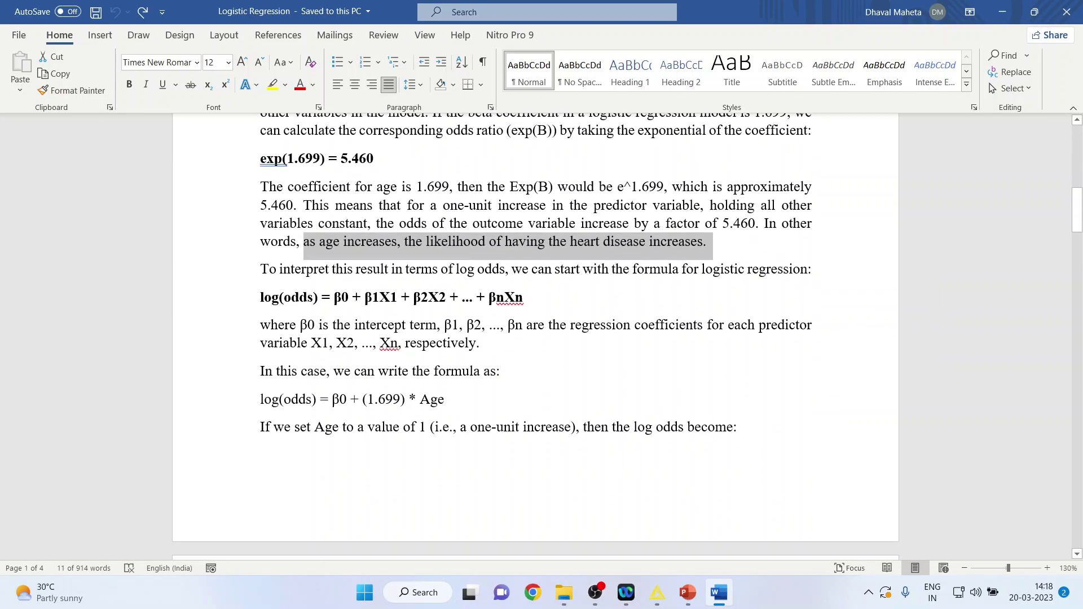
scroll(536, 339, "up", 10)
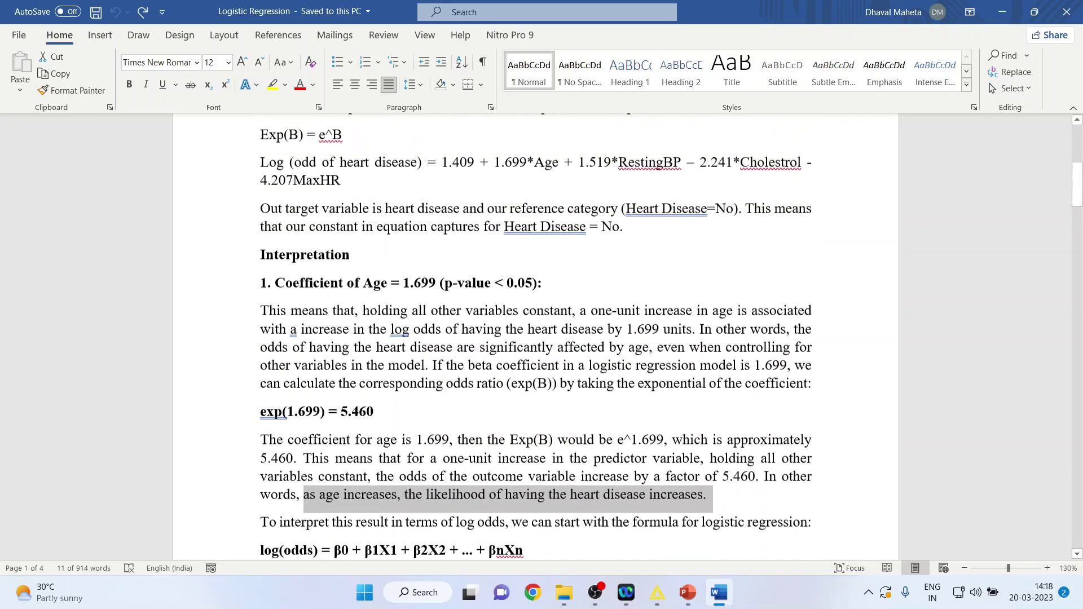
Review the full log-odds equation for heart disease, highlighting it, and continue to the simplified formula for Age.
left_click_drag(261, 349, 345, 367)
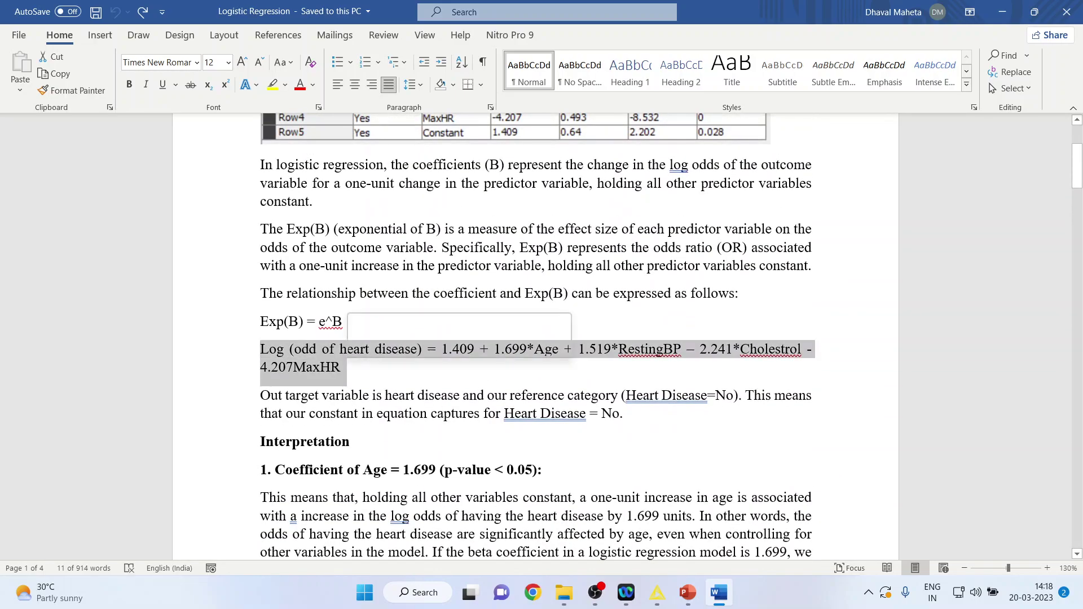
scroll(536, 338, "down", 15)
scroll(536, 339, "up", 3)
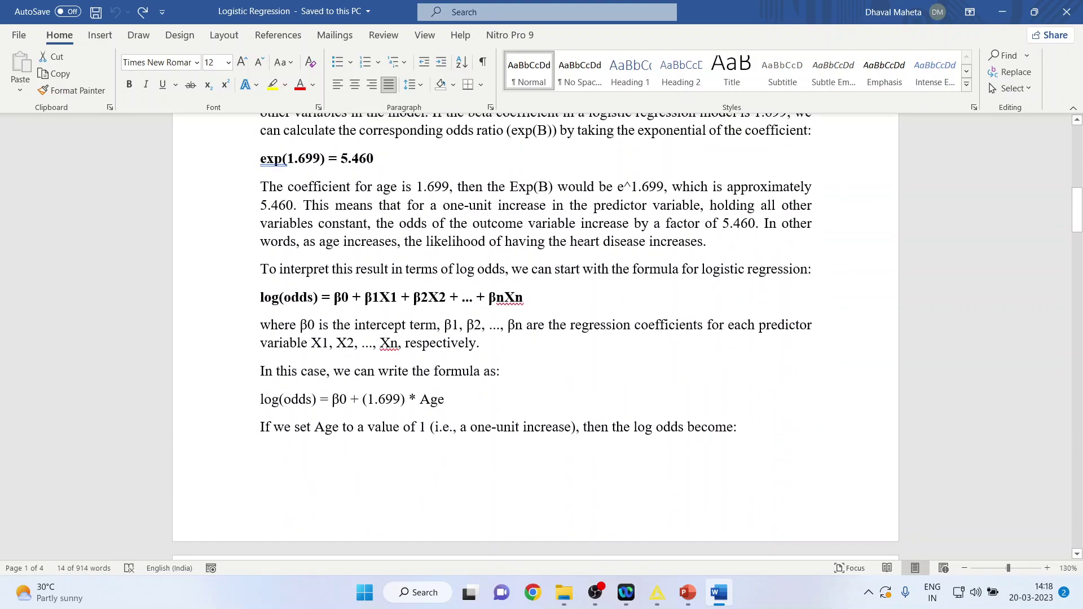
Examine the simplified log-odds formula for Age, highlighting log(odds), the intercept β0, the coefficient and the Age variable one after another.
left_click_drag(260, 399, 332, 399)
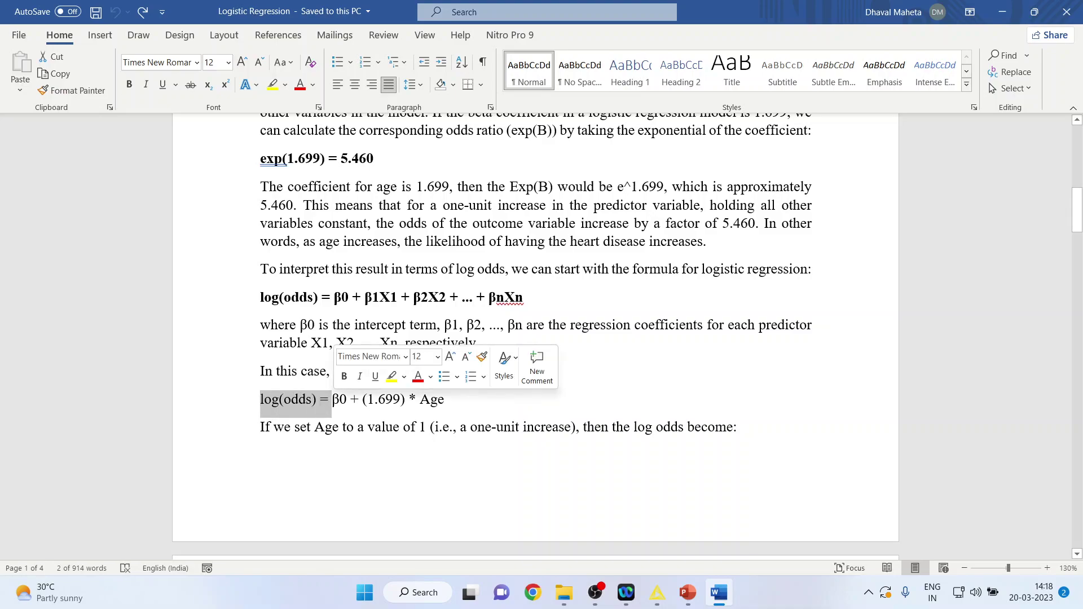
key("Right")
key("shift+Right")
key("shift+Right")
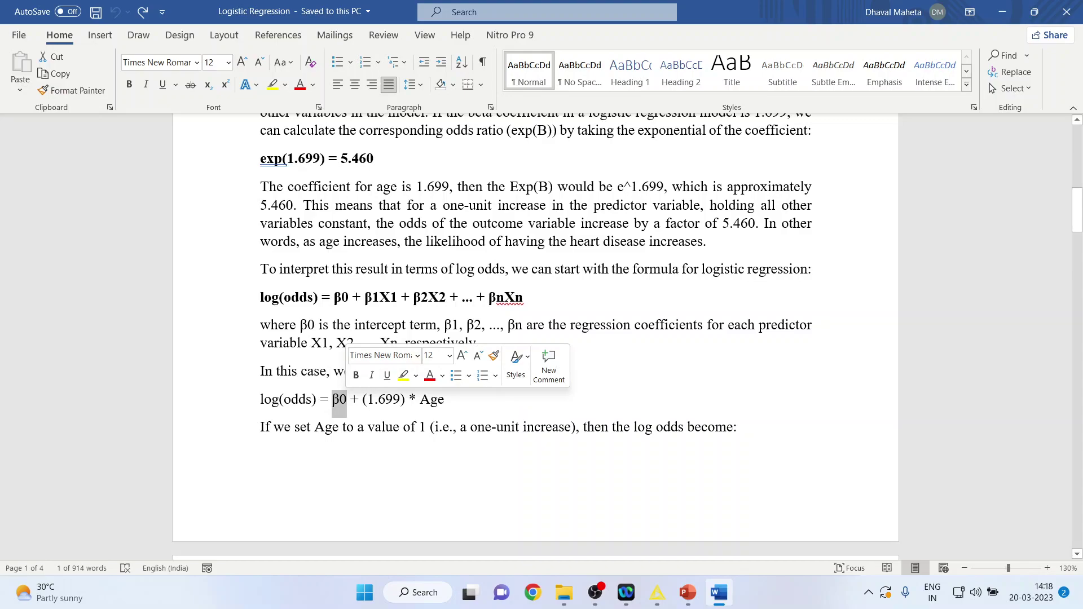
left_click_drag(362, 399, 409, 400)
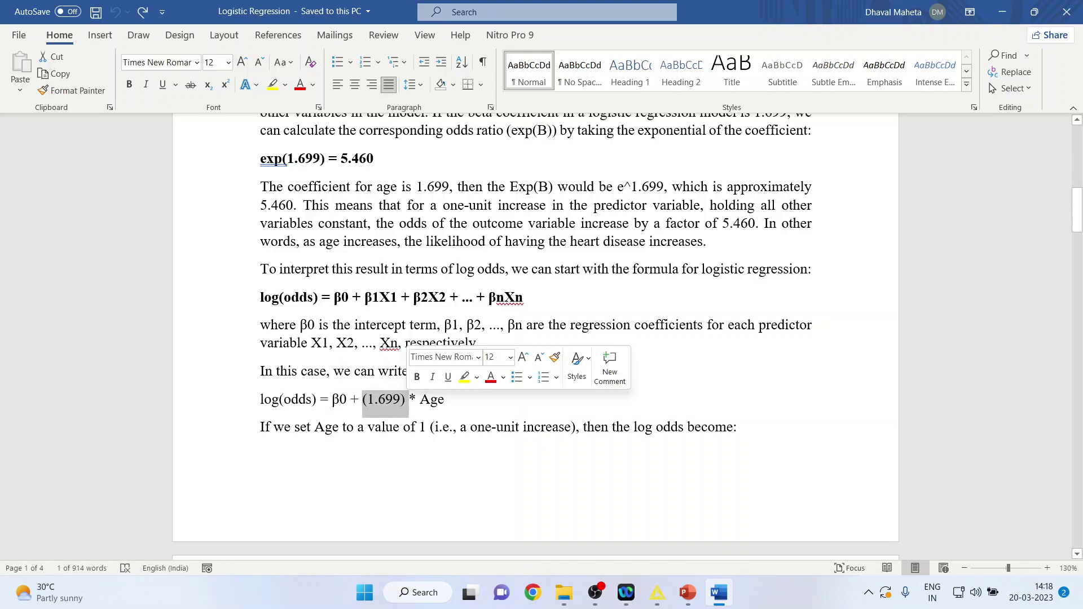
key("Right")
key("Right")
key("Right")
key("shift+Right")
key("shift+Right")
key("shift+Right")
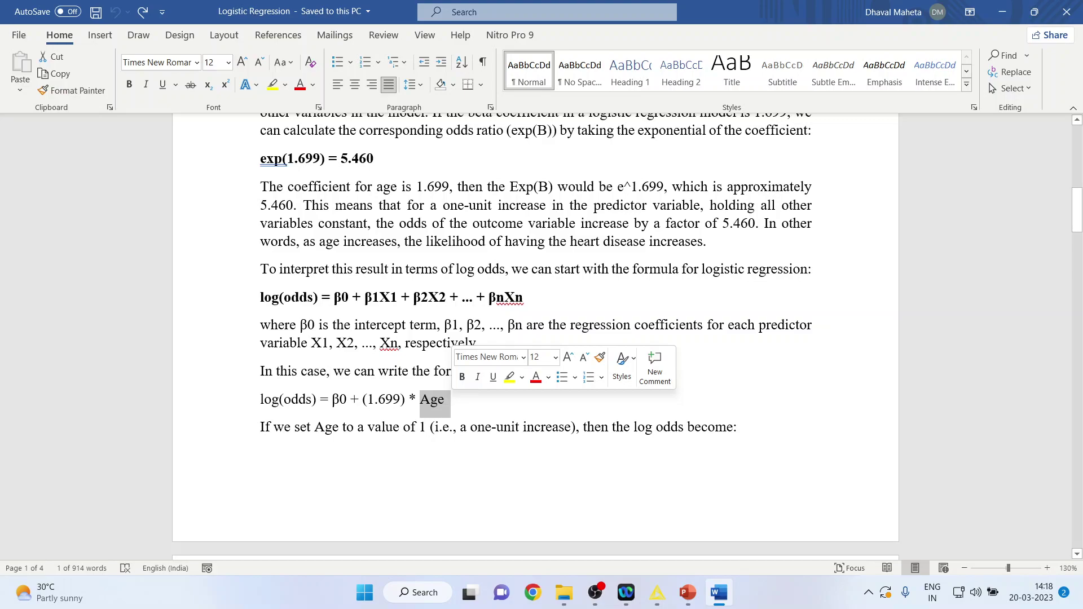
Read the log-odds result for Age set to 1, highlighting the sentence on the effect of a one-unit increase in Age.
scroll(536, 335, "down", 5)
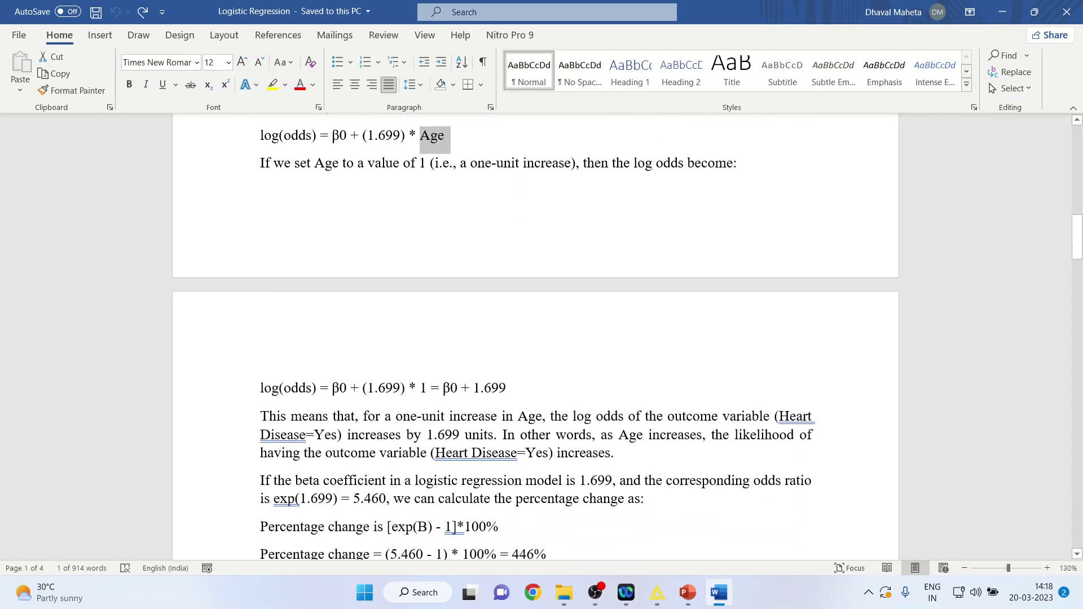
scroll(536, 335, "down", 3)
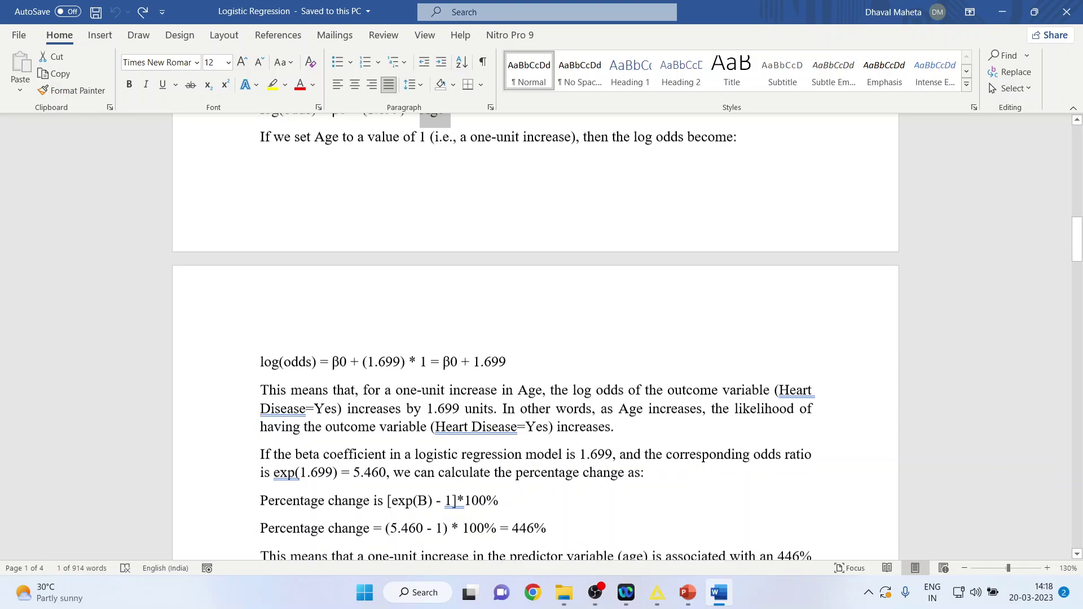
left_click_drag(260, 284, 497, 303)
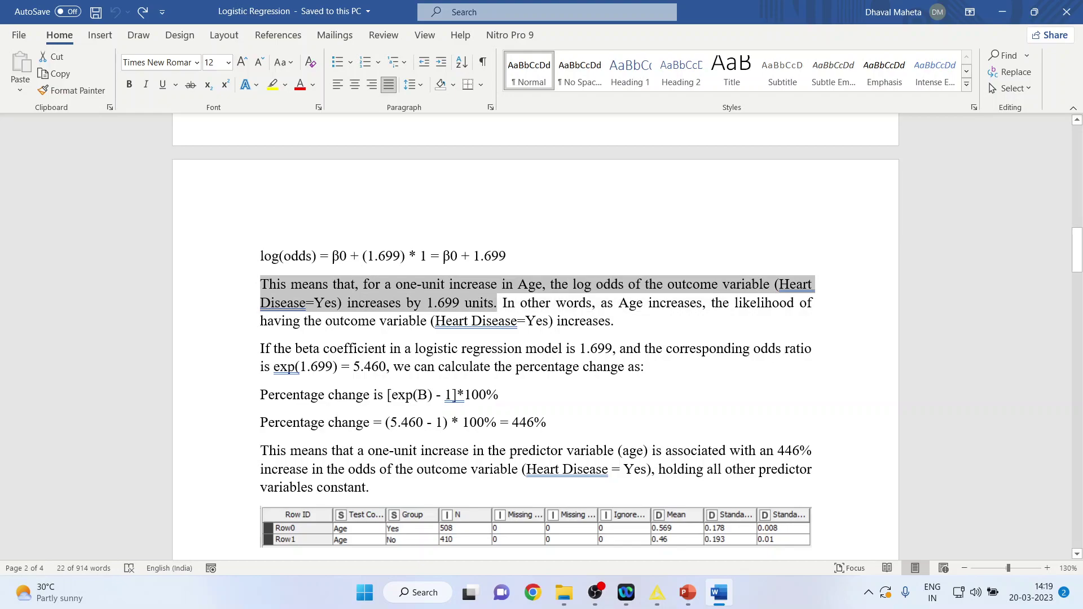
key("ctrl+x")
key("ctrl+v")
key("ctrl+z")
key("ctrl+z")
left_click(614, 321)
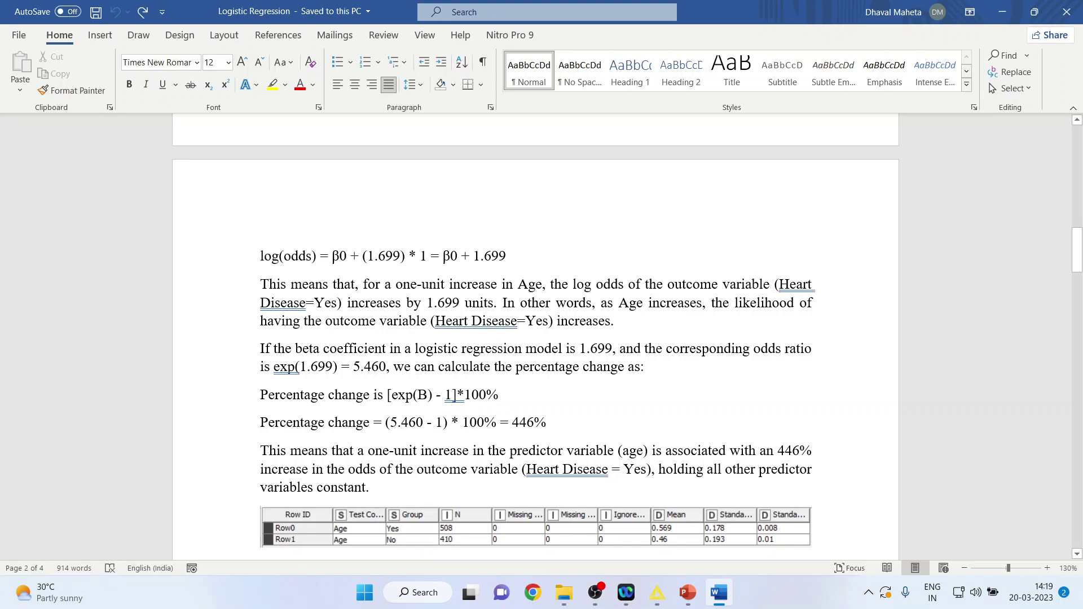
Examine the percentage change calculation for Age, highlighting the beta coefficient, odds ratio, [exp(B) - 1]*100% formula and its substituted values.
scroll(536, 339, "down", 3)
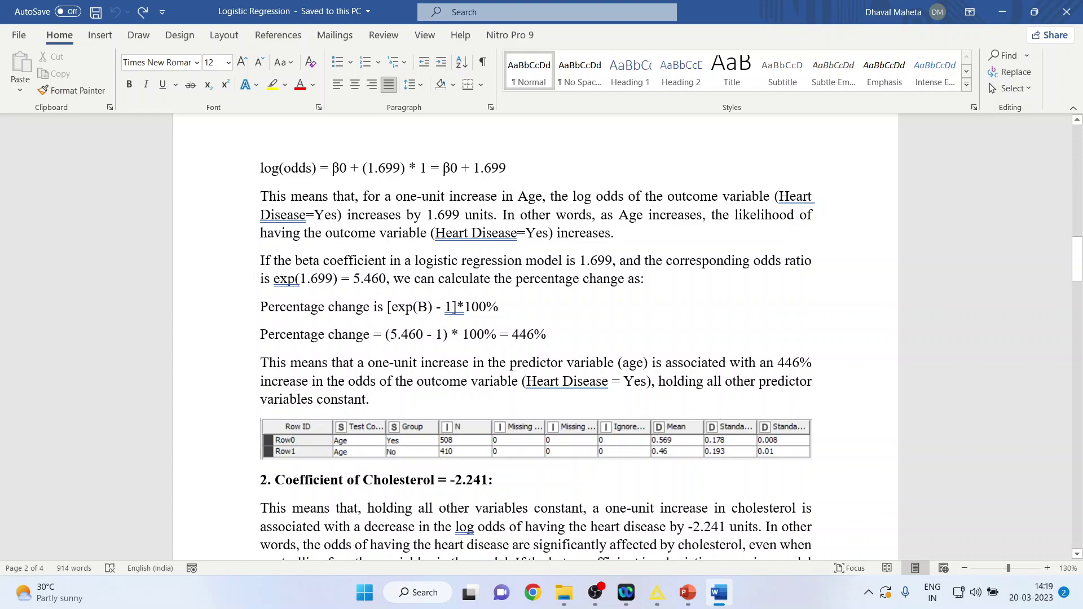
left_click_drag(579, 261, 613, 261)
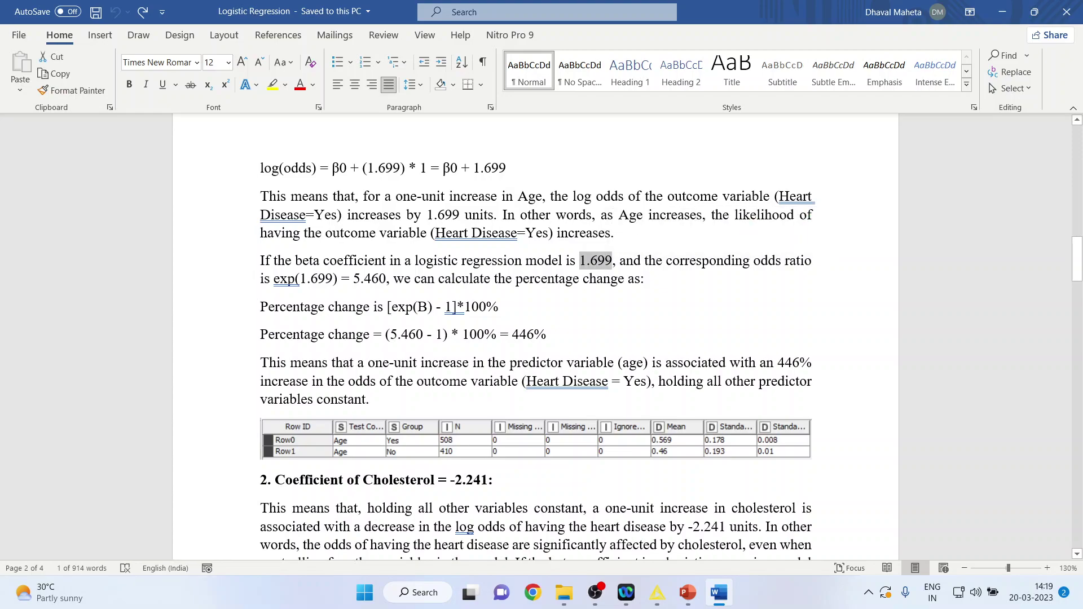
left_click_drag(353, 279, 386, 279)
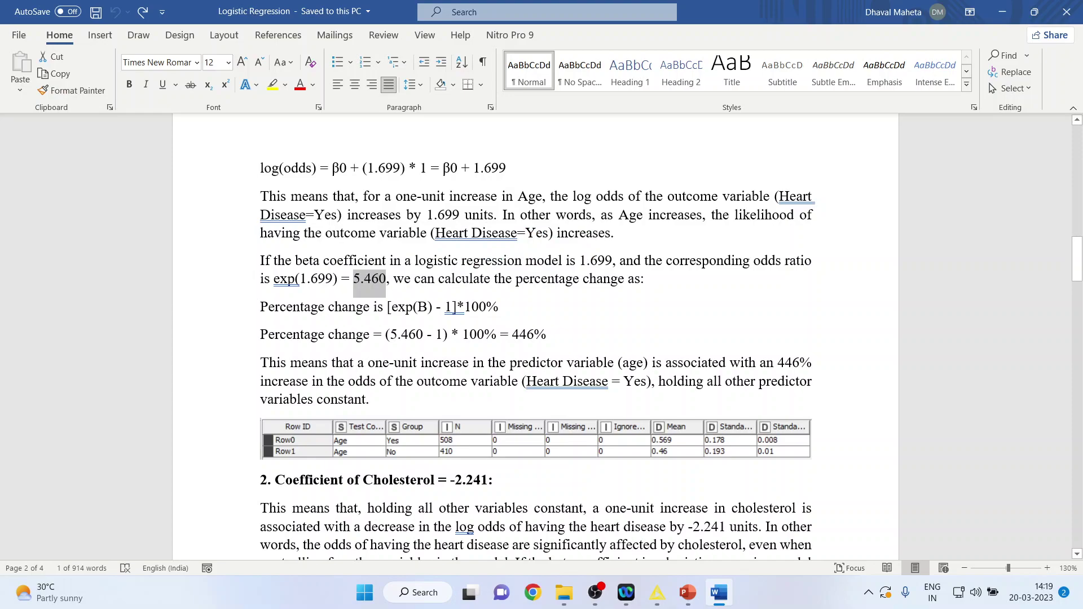
left_click_drag(389, 307, 504, 307)
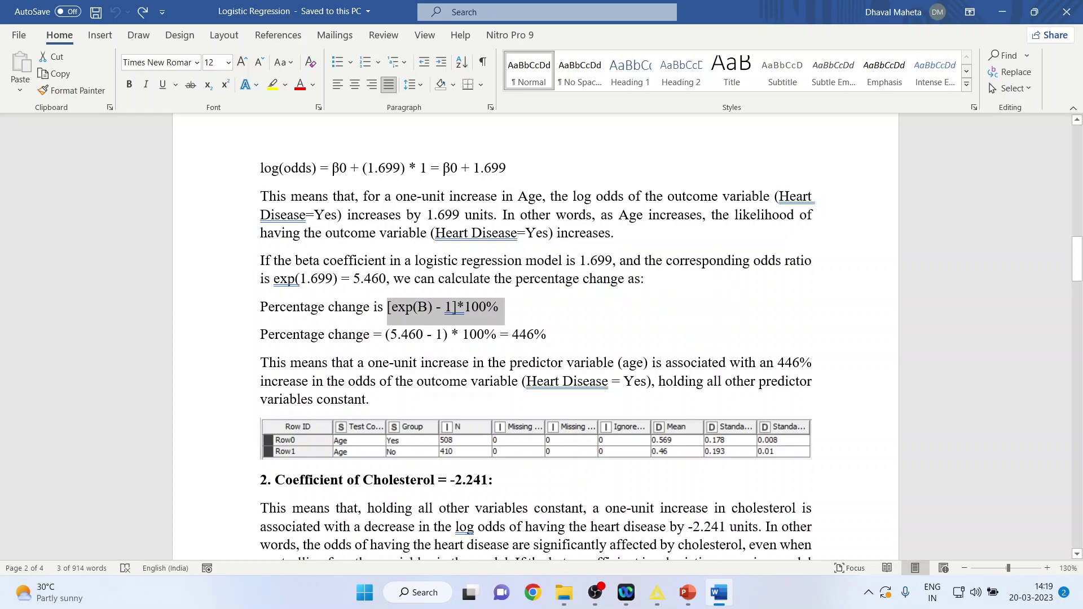
left_click_drag(386, 335, 485, 335)
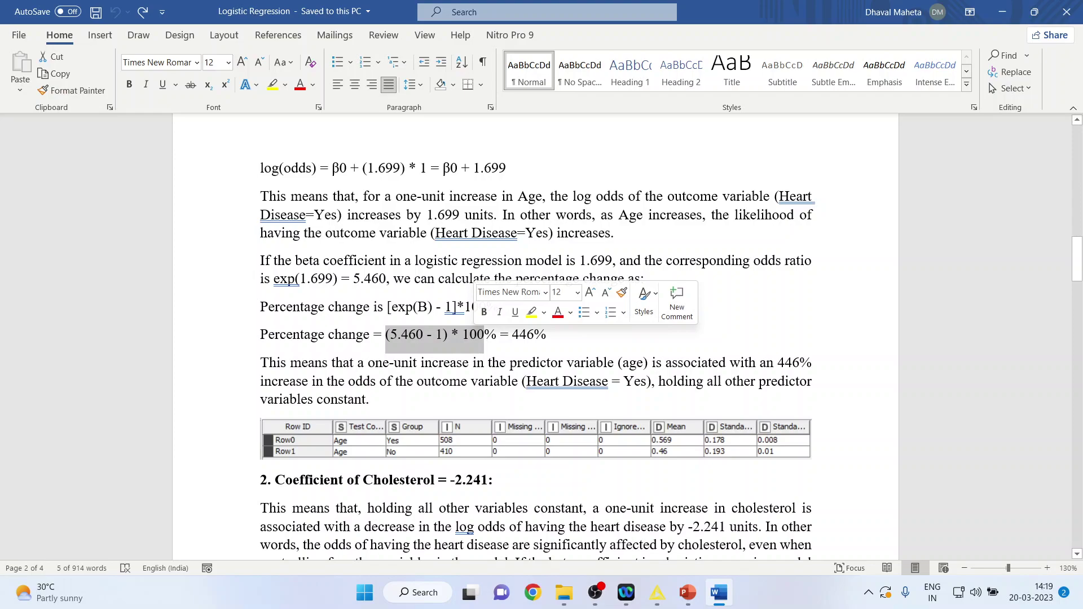
left_click(534, 335)
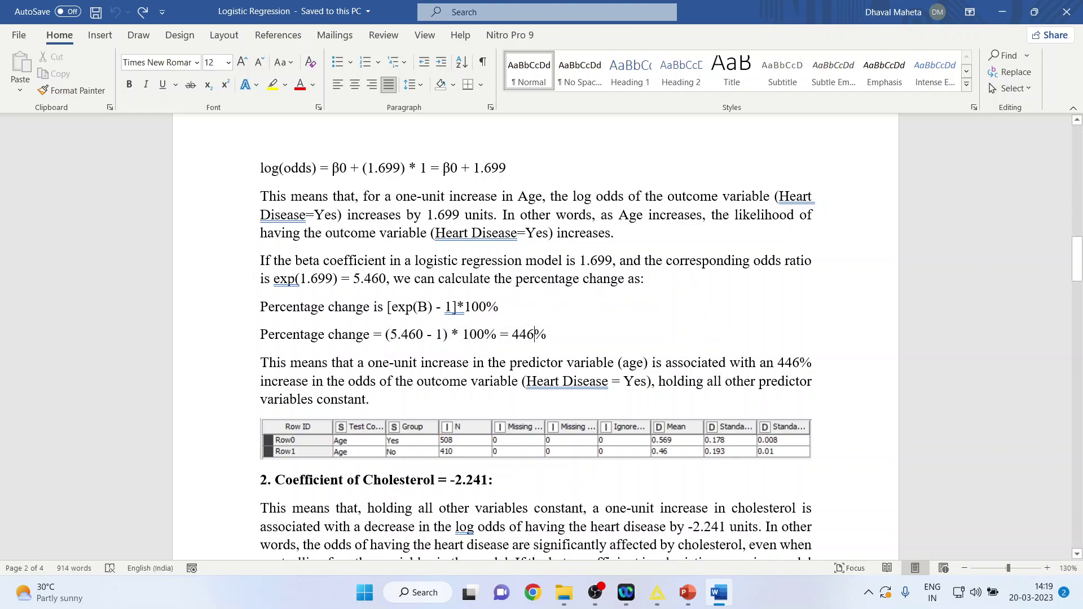
Read the conclusion on the percentage change for Age, highlighting the sentence about the odds of Heart Disease = Yes.
scroll(536, 338, "down", 1)
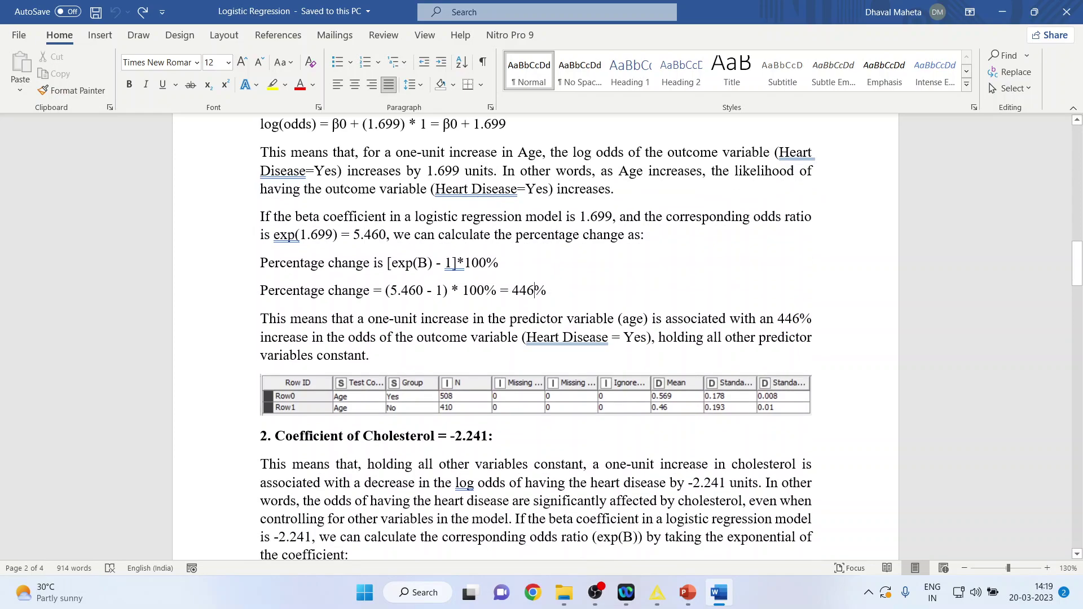
left_click_drag(260, 318, 665, 318)
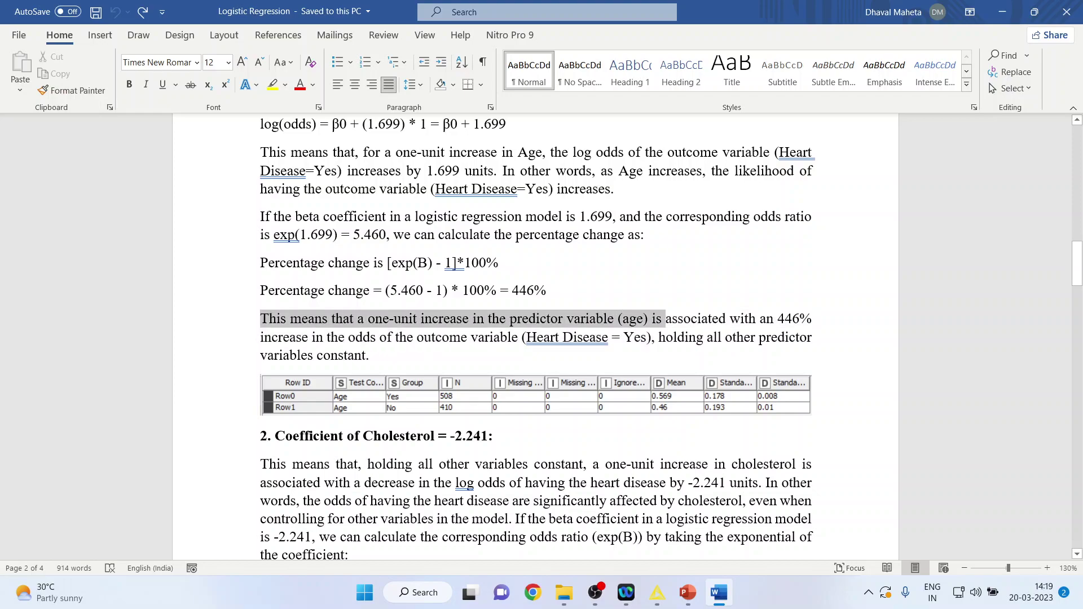
mouse_move(665, 319)
left_mouse_down()
mouse_move(376, 361)
mouse_move(659, 337)
left_mouse_up()
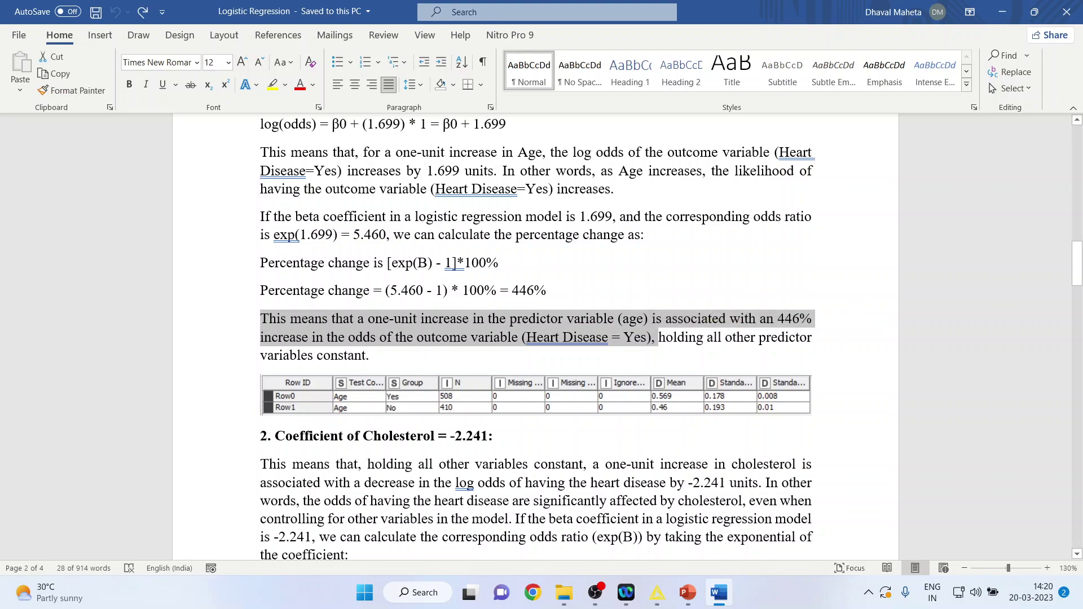
left_click(369, 356)
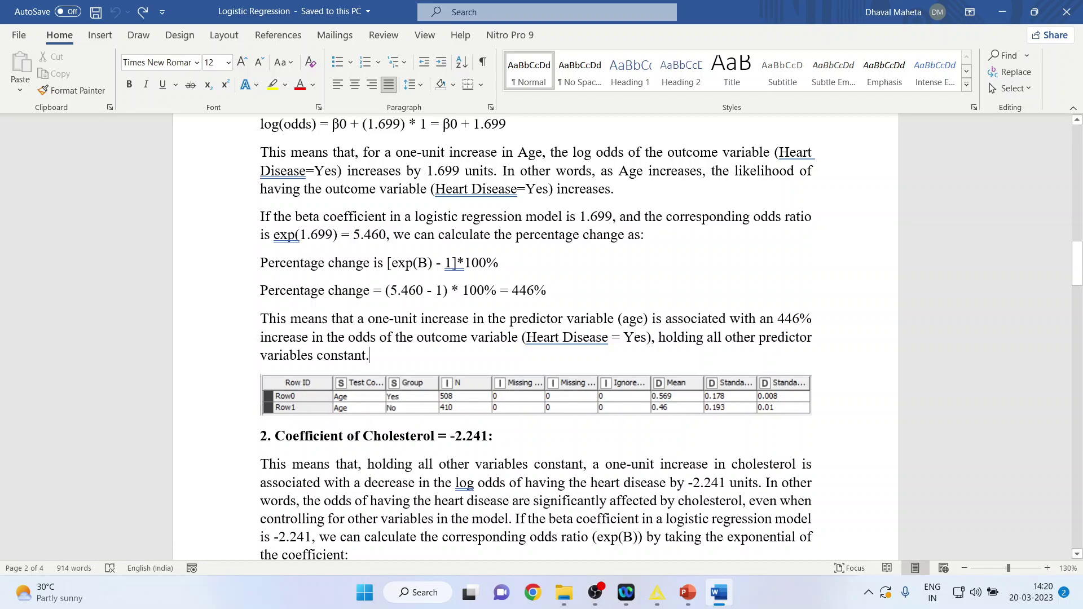
Revisit the coefficients table at the start of the document and go to the Coefficient of Cholesterol section.
scroll(536, 339, "up", 12)
scroll(536, 338, "up", 7)
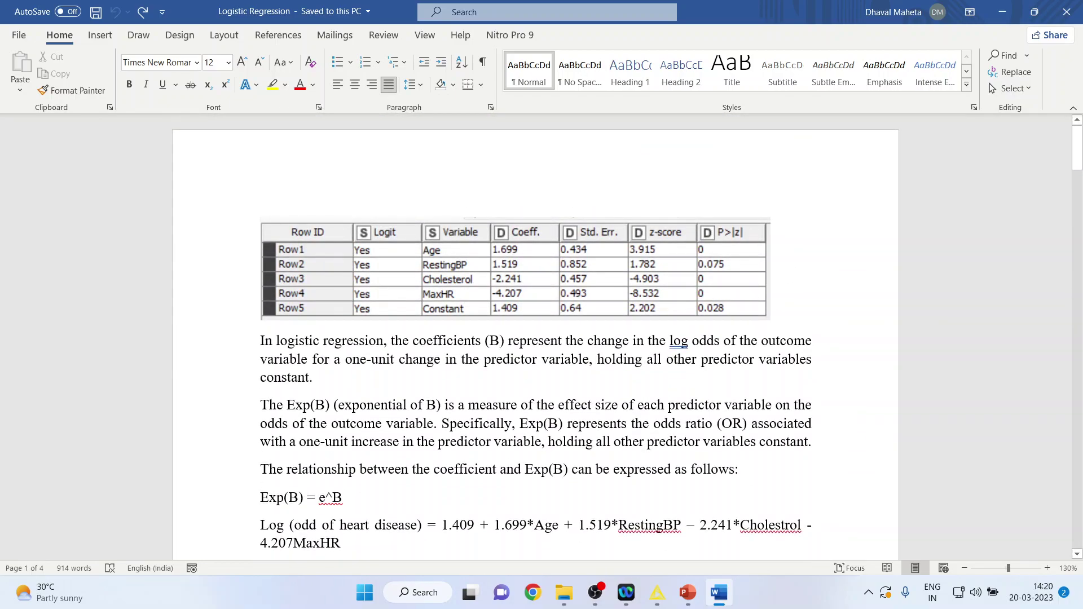
scroll(536, 338, "down", 20)
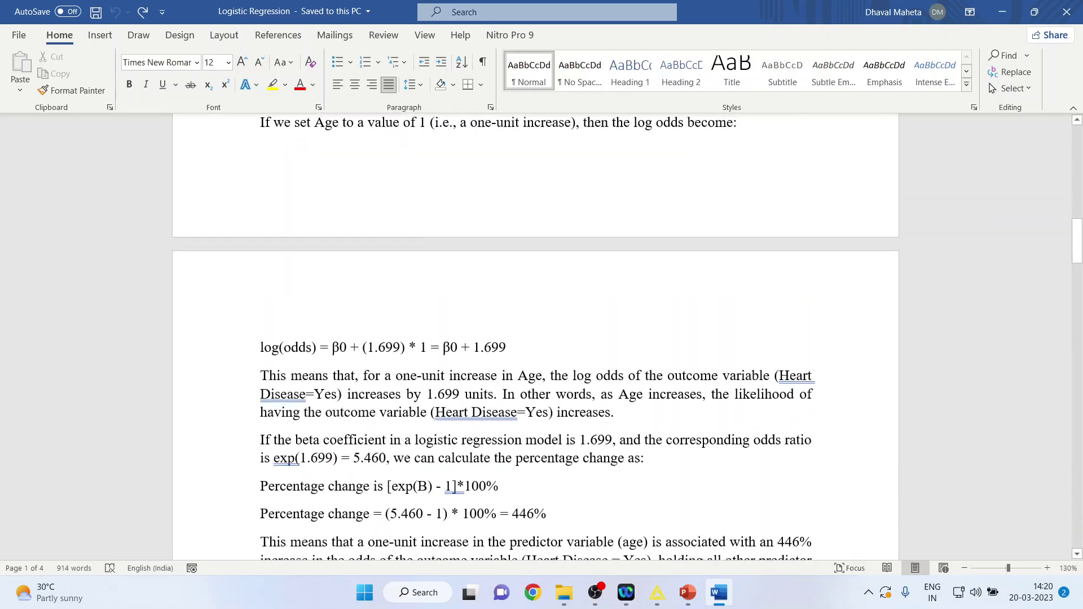
scroll(537, 338, "down", 10)
scroll(536, 339, "up", 11)
scroll(536, 338, "up", 3)
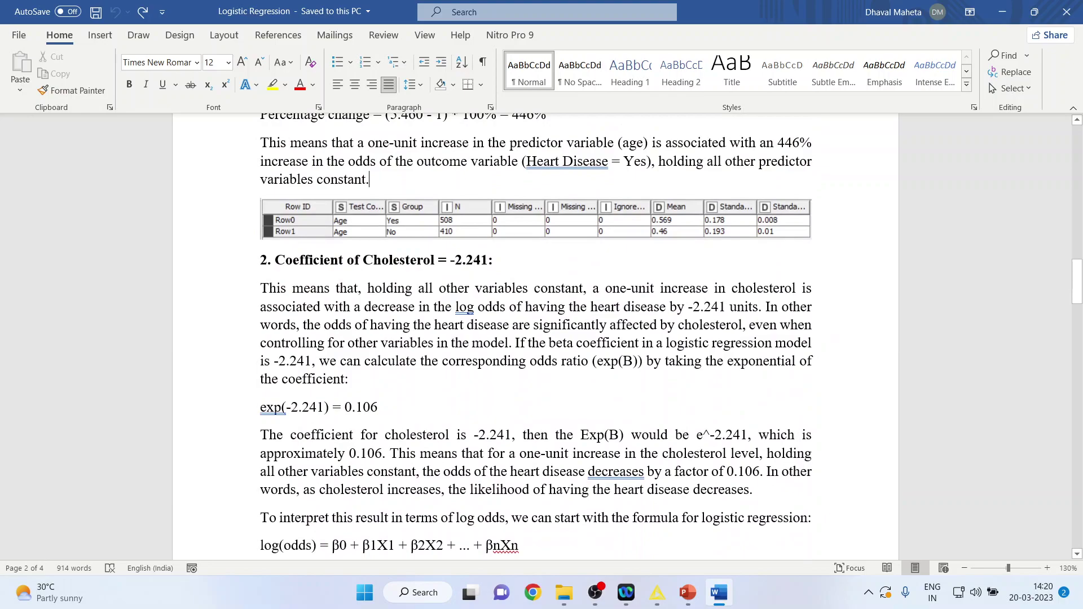
scroll(536, 339, "down", 2)
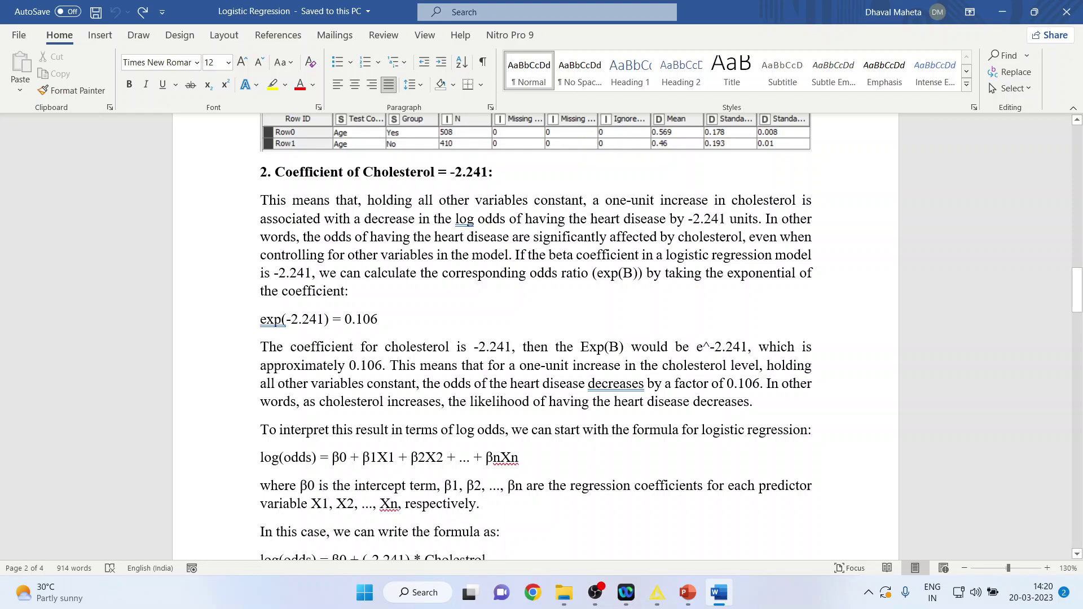
Read the first Cholesterol paragraph, highlighting the log-odds decrease, the significant effect on heart disease odds and the odds ratio calculation.
left_click_drag(606, 200, 758, 219)
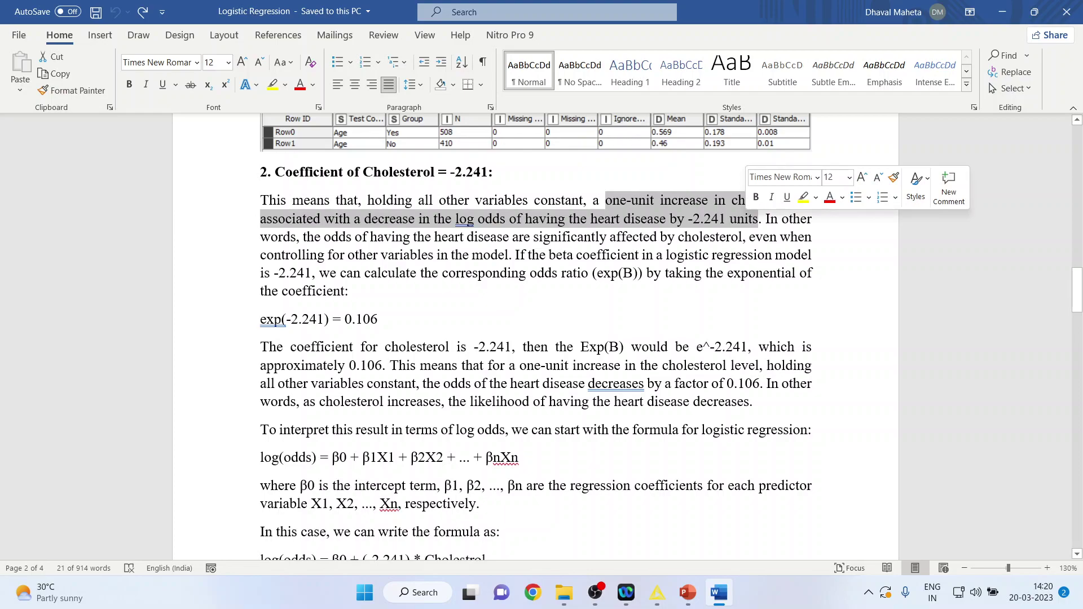
scroll(536, 338, "down", 1)
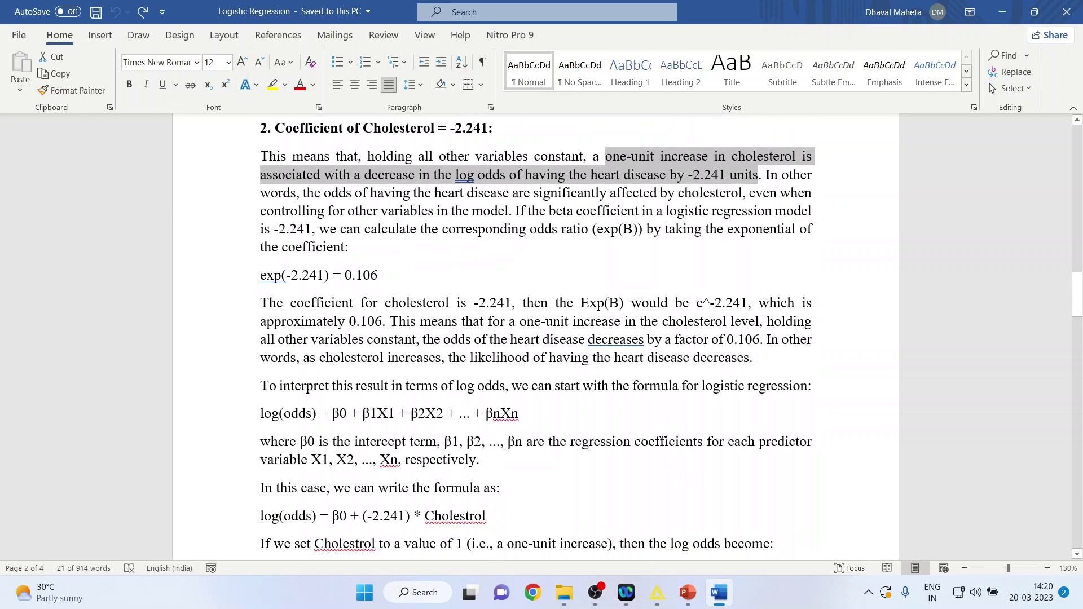
left_click_drag(324, 193, 743, 193)
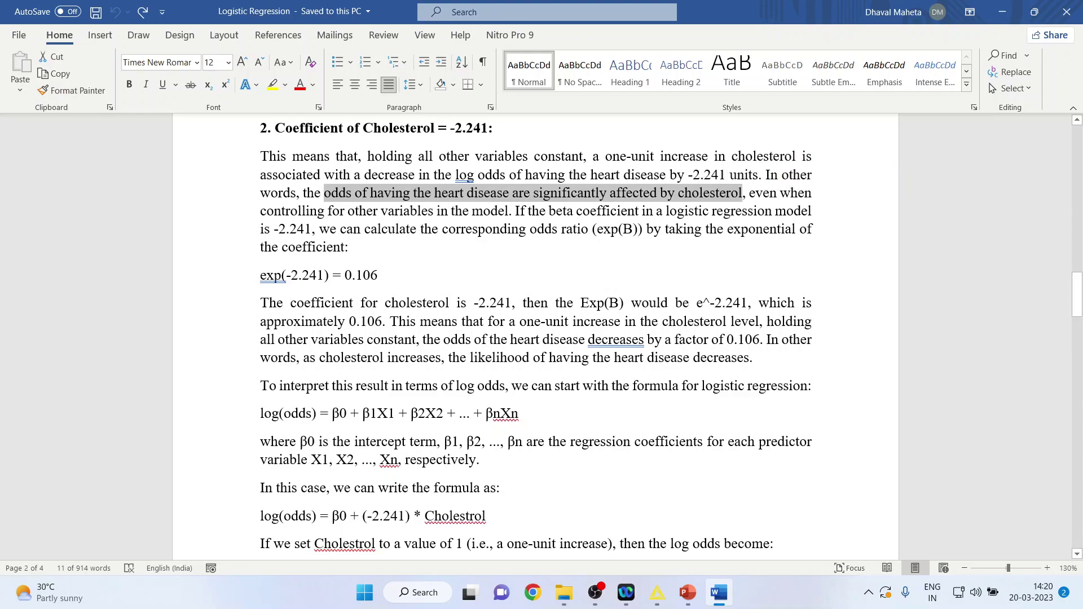
left_click_drag(516, 211, 560, 229)
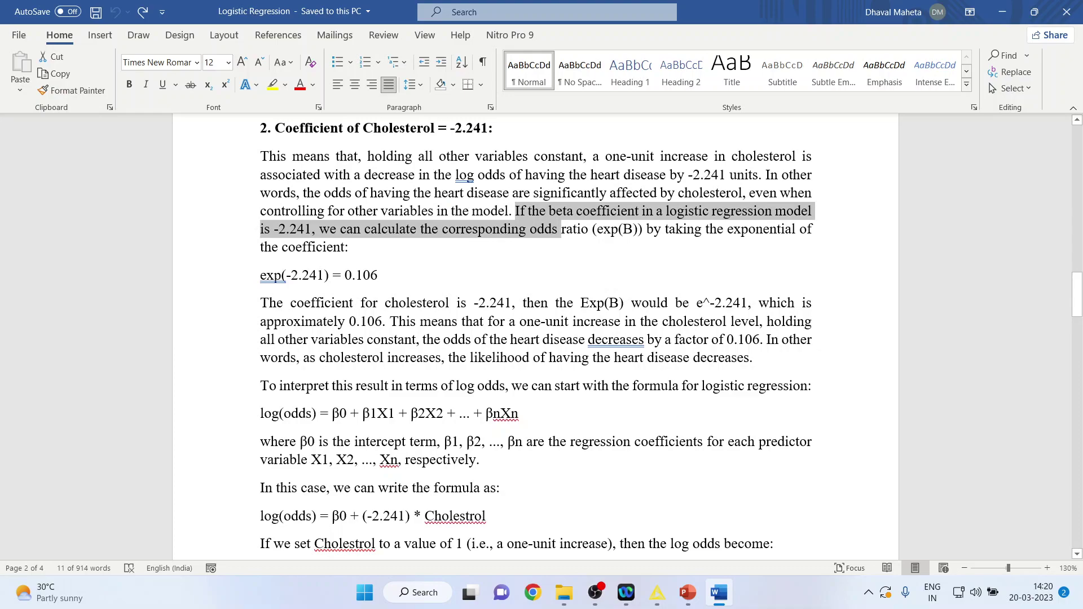
left_click_drag(560, 229, 647, 229)
Examine the Cholesterol odds ratio and the paragraph below it, highlighting the exponential, the coefficient and the effect of a one-unit increase.
left_click(377, 275)
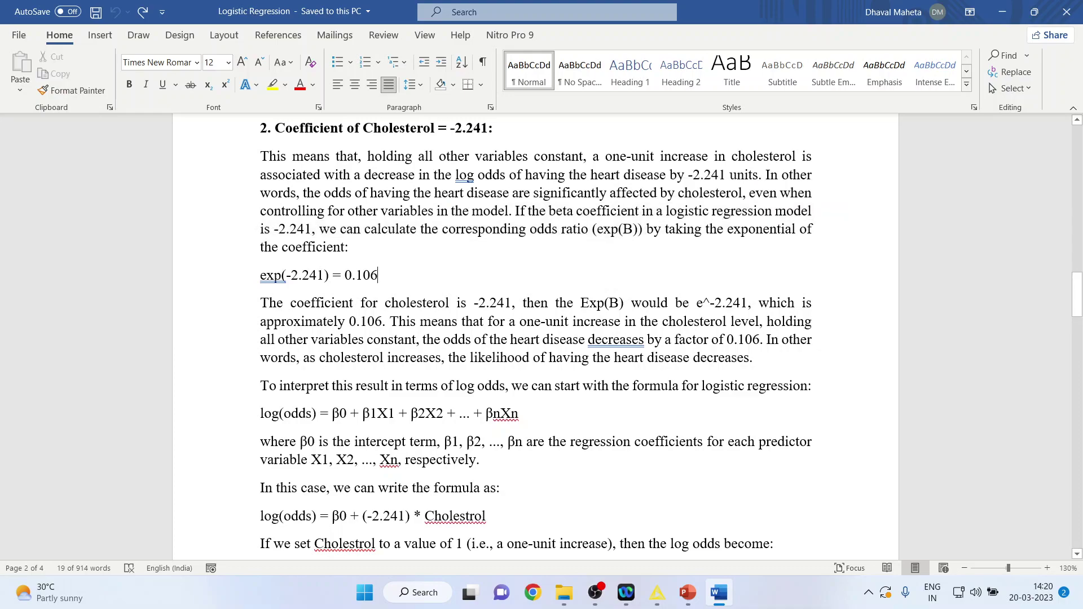
double_click(265, 274)
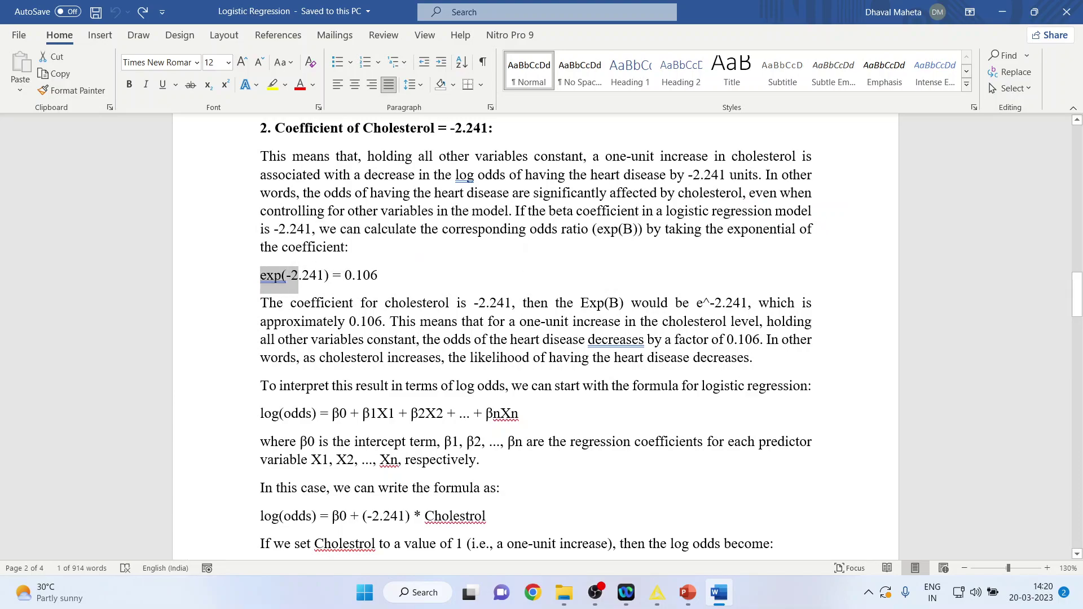
double_click(362, 275)
scroll(536, 339, "down", 2)
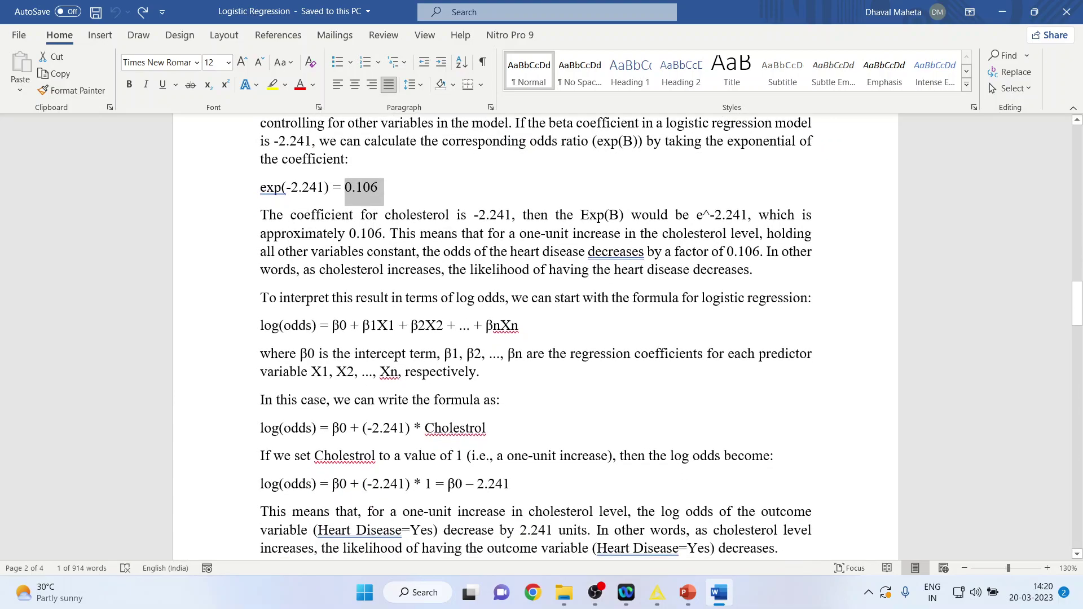
left_click_drag(260, 215, 511, 215)
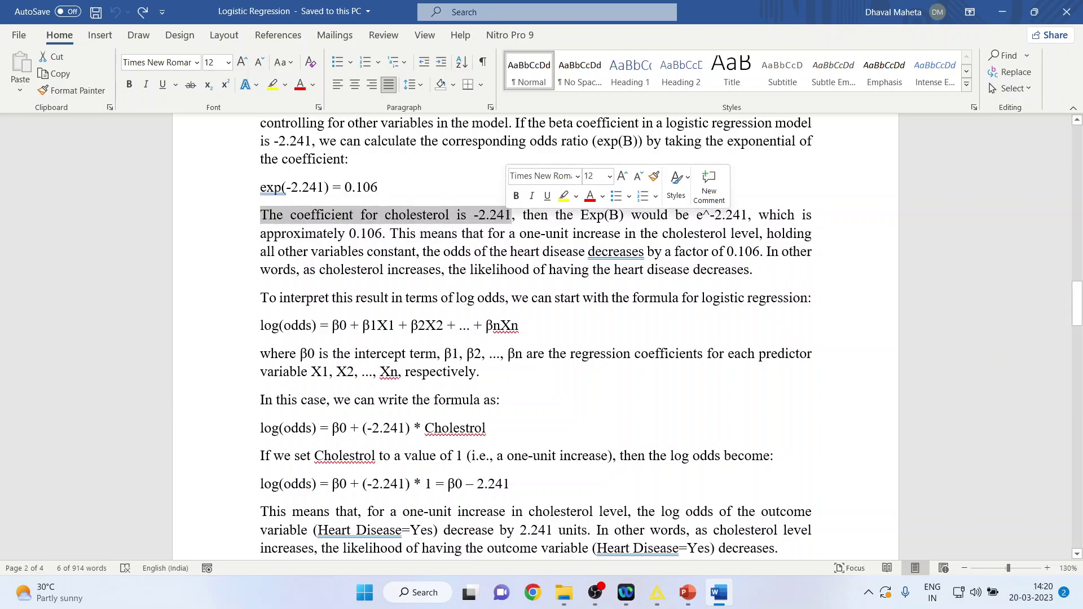
double_click(365, 233)
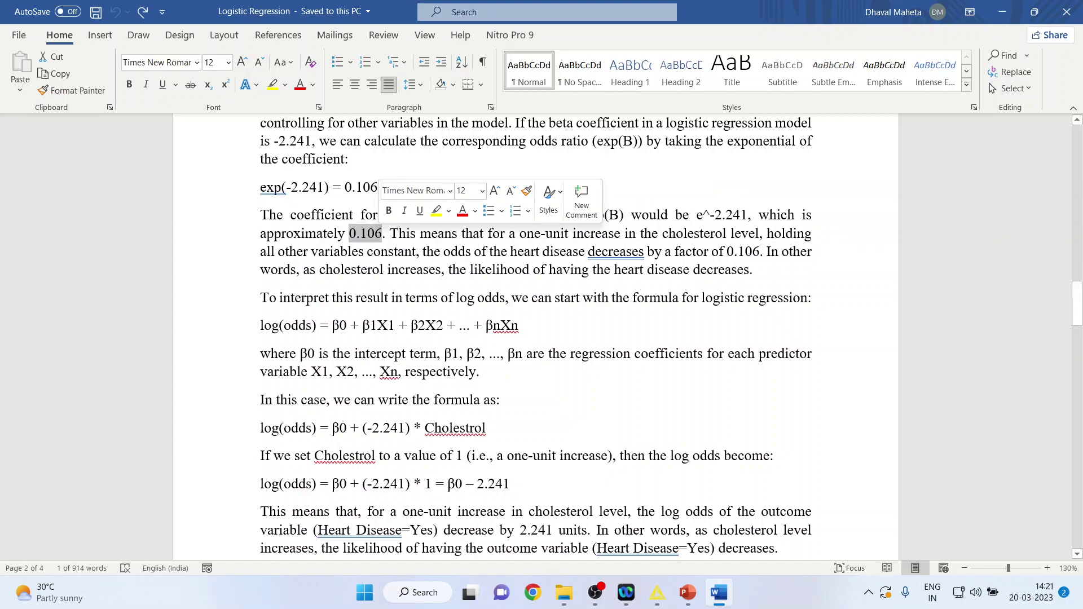
left_click_drag(520, 233, 662, 233)
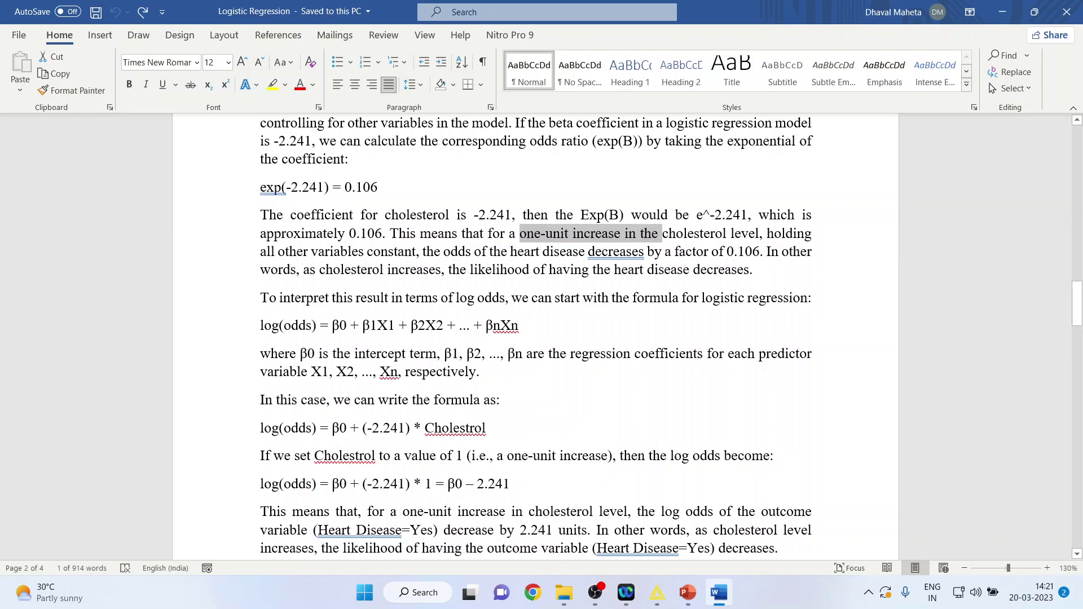
left_click_drag(662, 233, 760, 252)
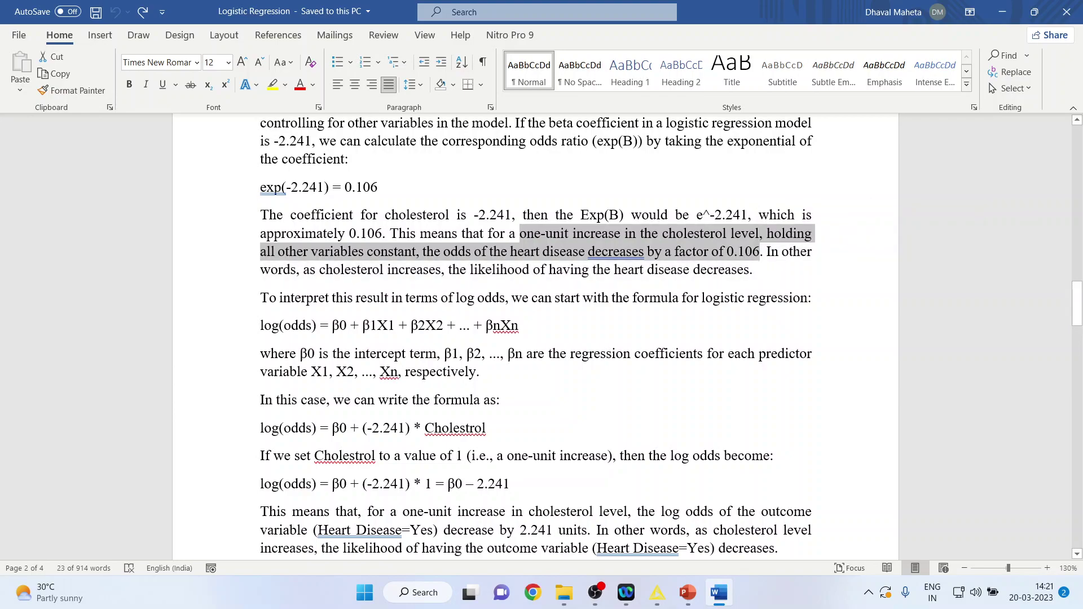
Read the conclusion on rising cholesterol and the likelihood of heart disease, then highlight the general log(odds) formula below it.
scroll(537, 335, "down", 3)
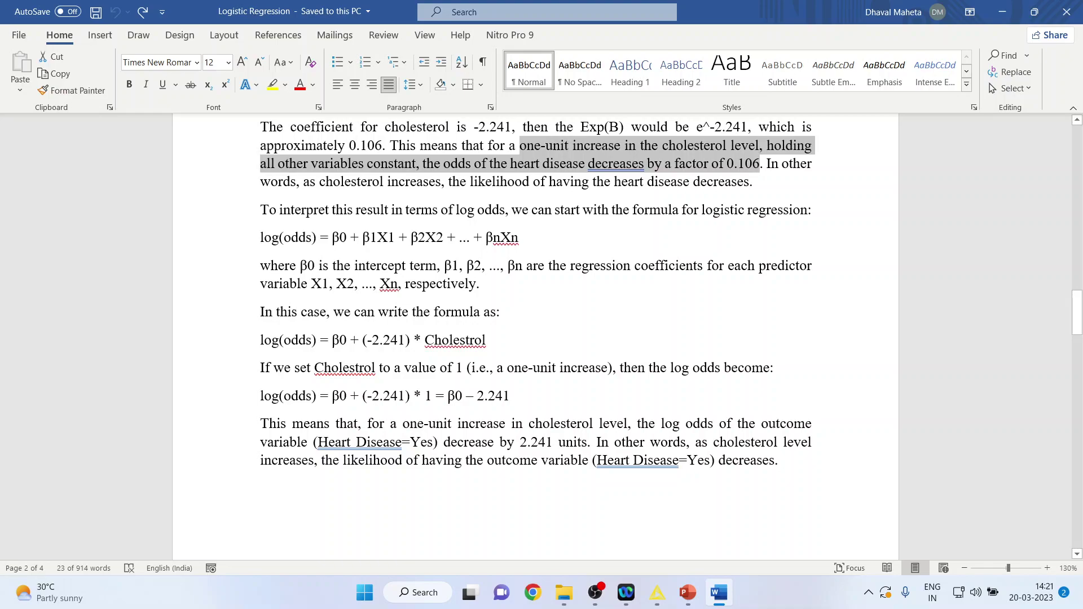
left_click_drag(304, 182, 749, 181)
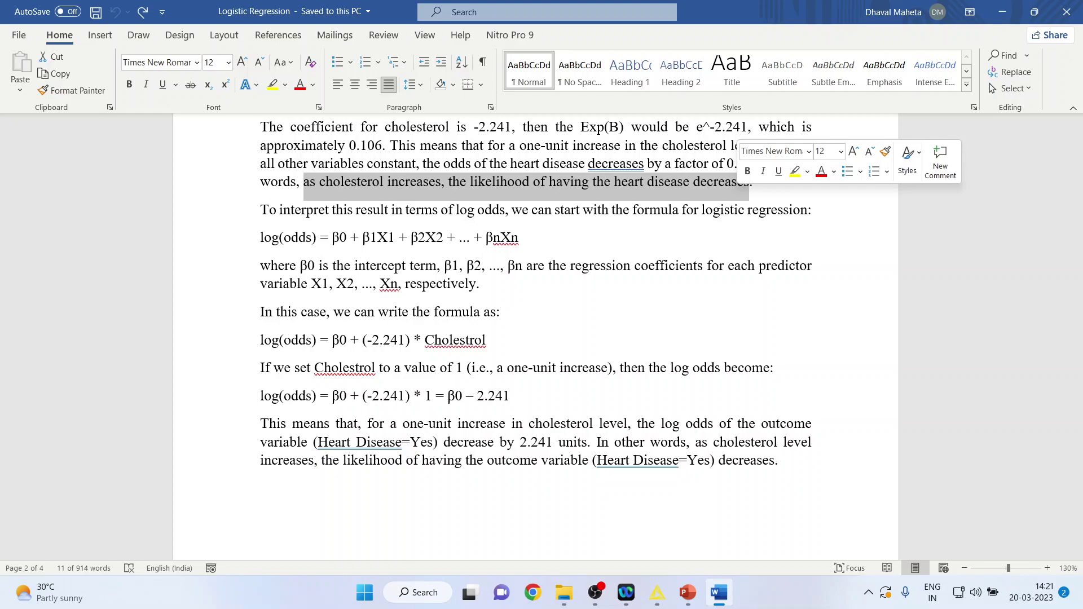
scroll(536, 333, "down", 3)
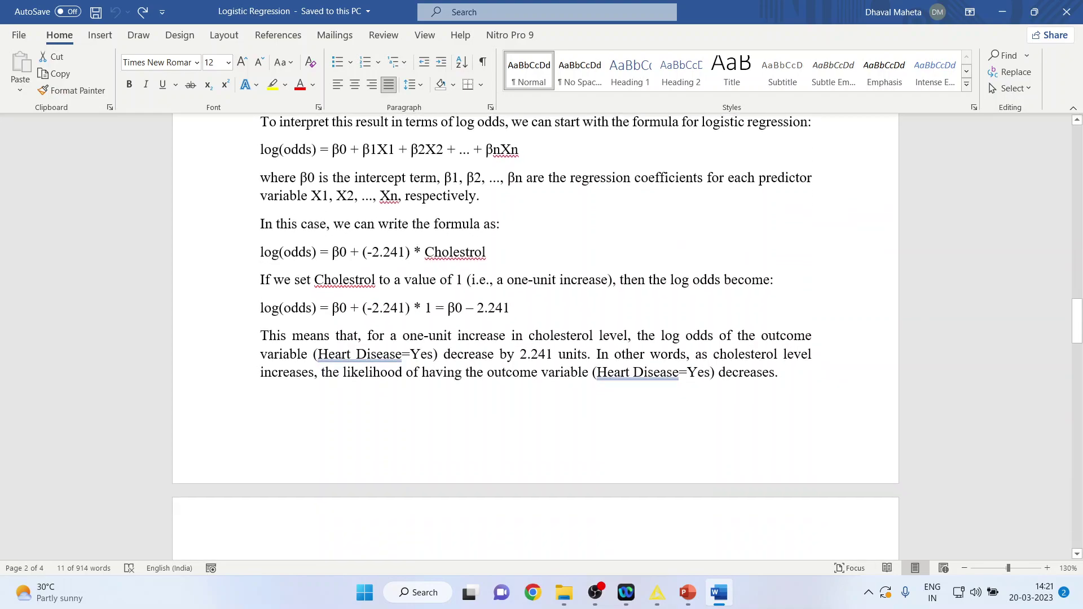
scroll(536, 333, "up", 3)
left_click_drag(260, 237, 520, 237)
Revisit the full log-odds equation before the Interpretation heading, highlighting its odds term, the Age term and the Cholestrol variable.
scroll(519, 238, "up", 20)
scroll(536, 336, "up", 20)
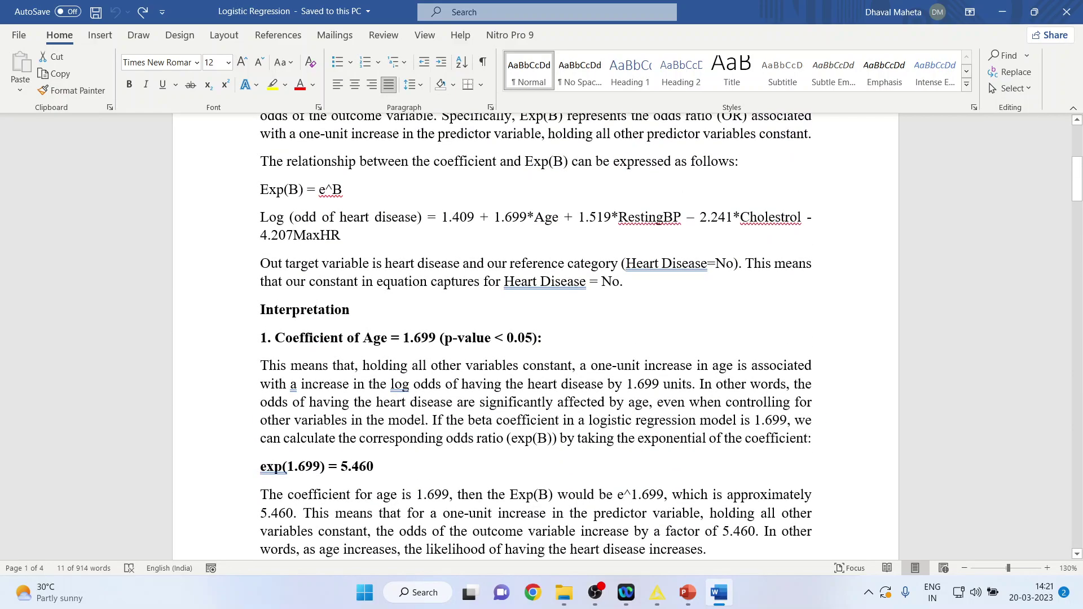
left_click_drag(260, 217, 339, 217)
left_click_drag(533, 217, 553, 218)
left_click_drag(740, 217, 802, 217)
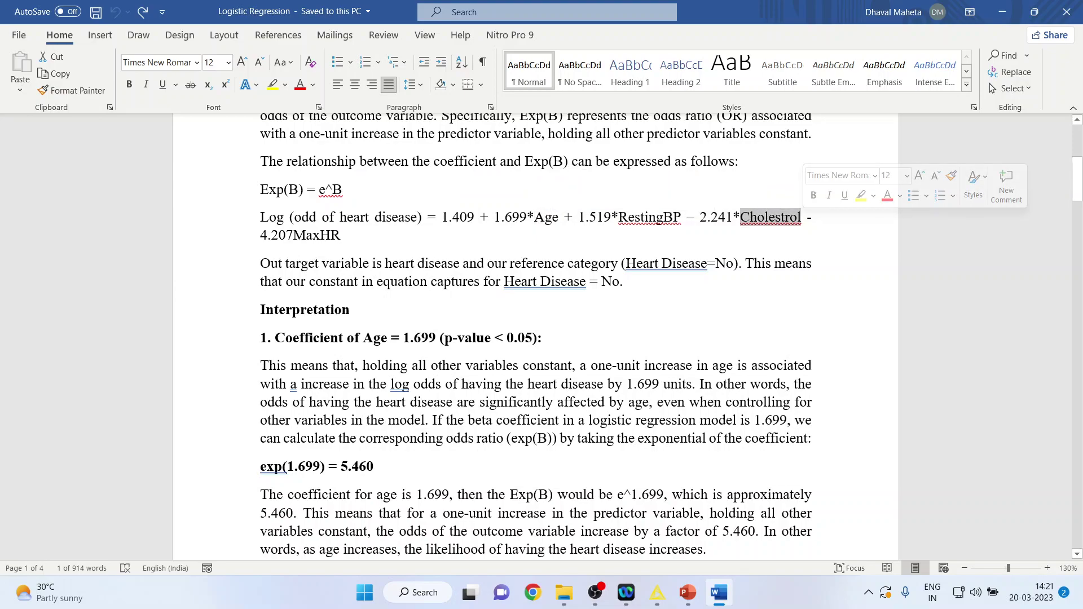
Examine the Cholesterol log-odds derivation, highlighting the formula with Cholestrol, the one-unit version and the concluding phrase about Heart Disease=Yes.
scroll(536, 339, "down", 15)
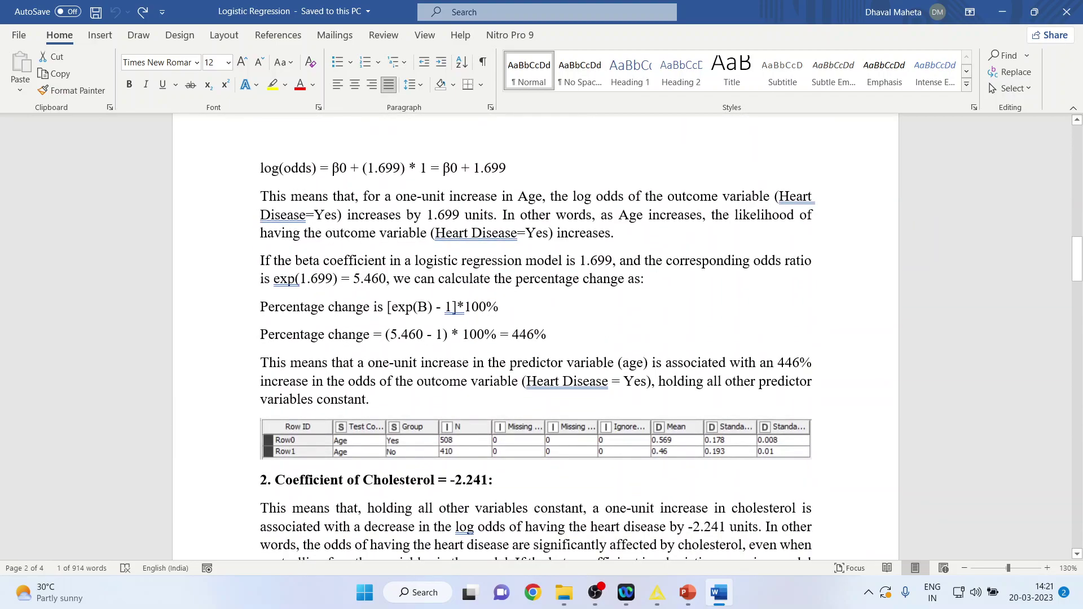
scroll(536, 338, "down", 14)
scroll(536, 339, "down", 3)
left_click_drag(261, 353, 436, 352)
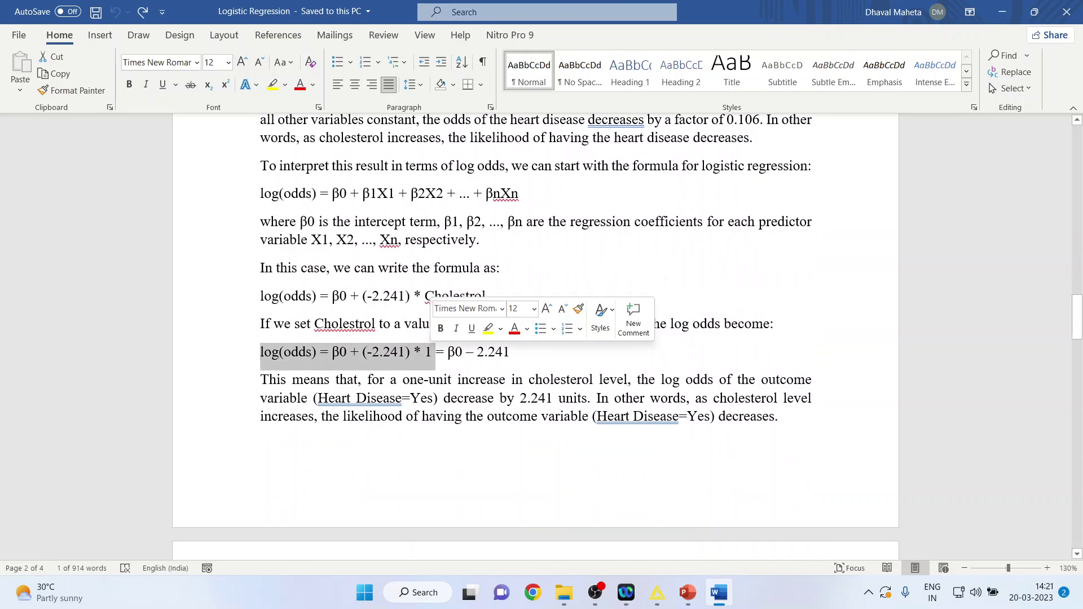
left_click_drag(490, 296, 260, 297)
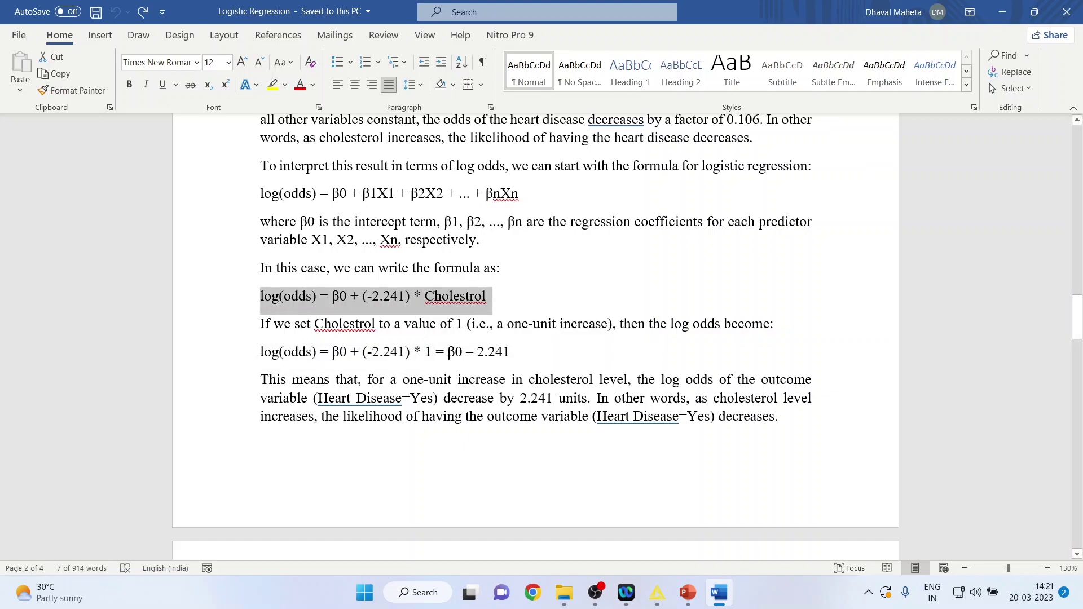
left_click(510, 352)
left_click_drag(510, 352, 259, 352)
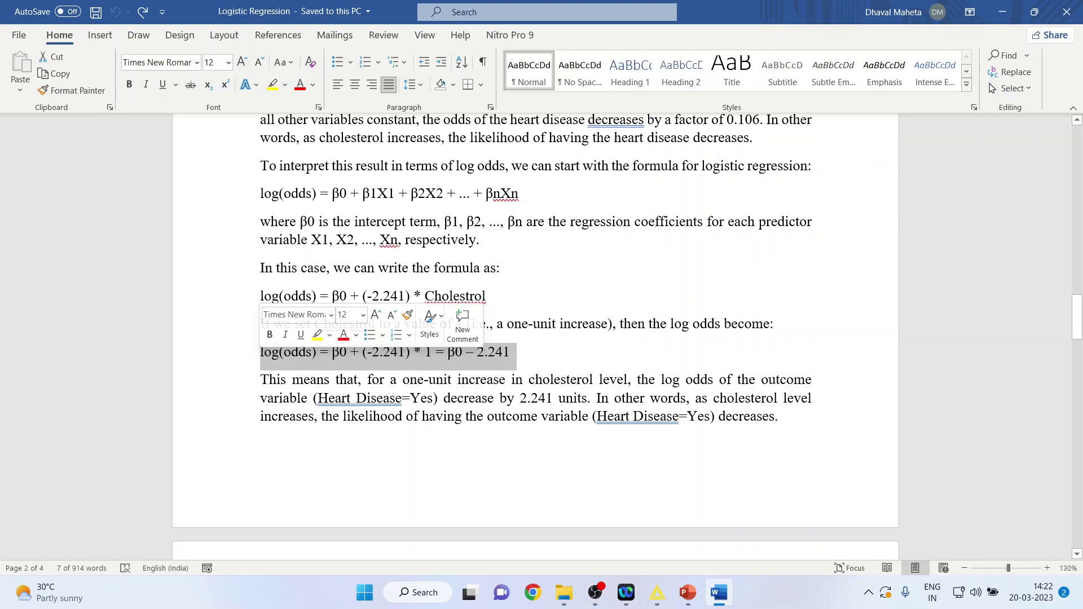
scroll(536, 339, "down", 3)
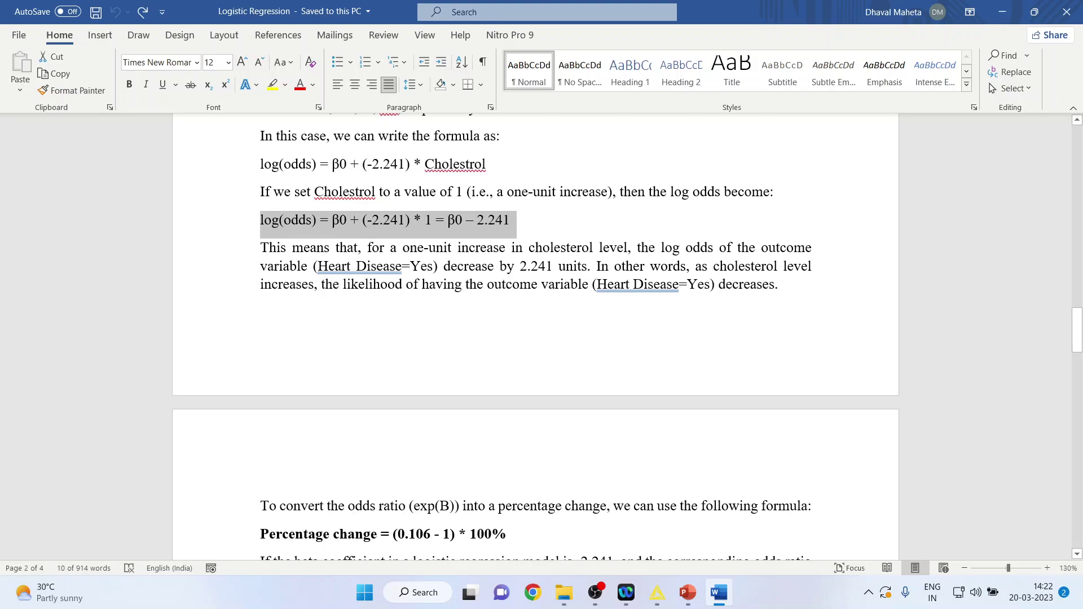
left_click_drag(466, 285, 775, 285)
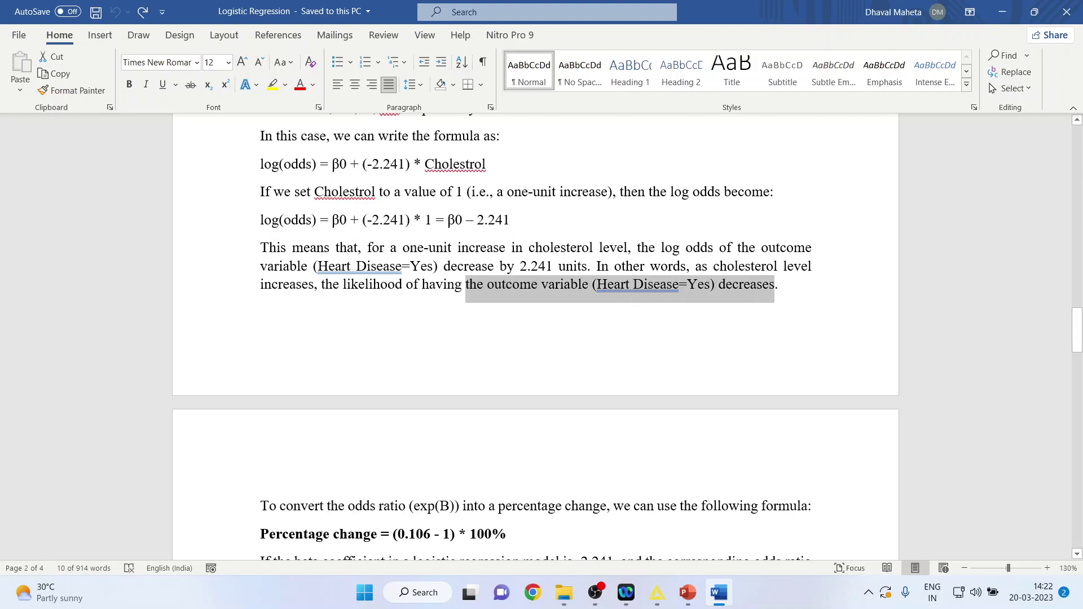
Delete the bold line "Percentage change = (0.106 - 1) * 100%" above the beta coefficient paragraph.
scroll(535, 339, "down", 3)
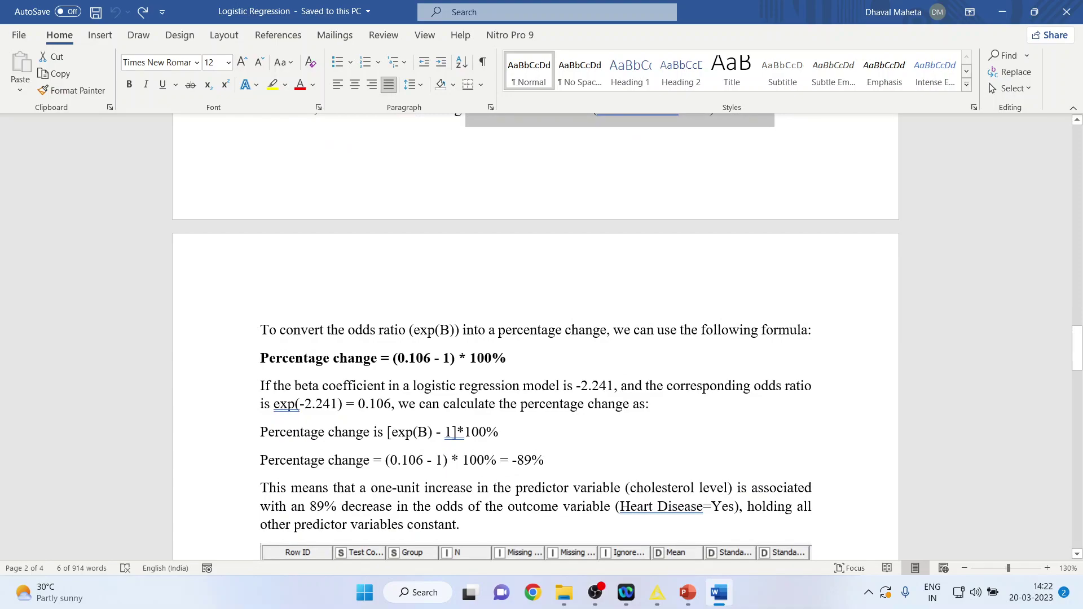
left_click_drag(261, 358, 514, 358)
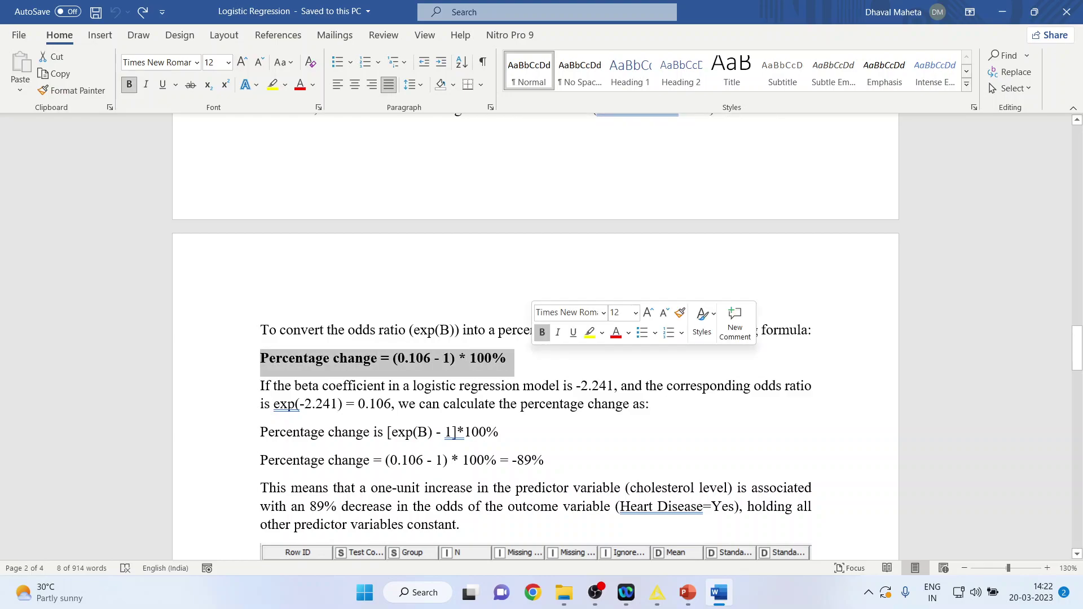
key("Delete")
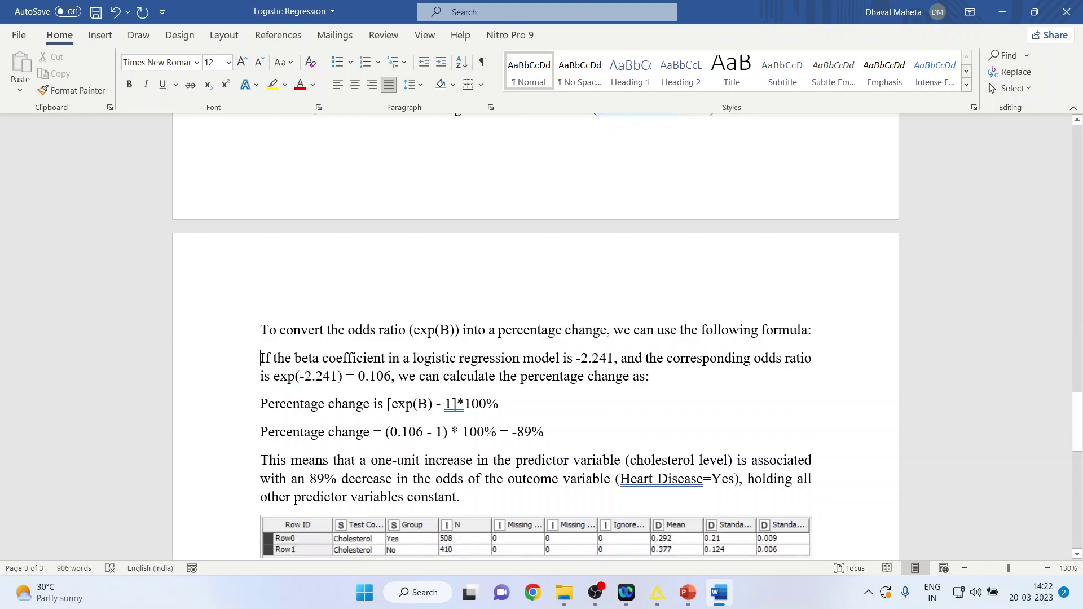
Study the Cholesterol percentage-change calculation, highlighting -2.241, exp(-2.241) = 0.106, exp(B) and 0.106, and undo the accidental text removal.
left_click_drag(615, 358, 576, 359)
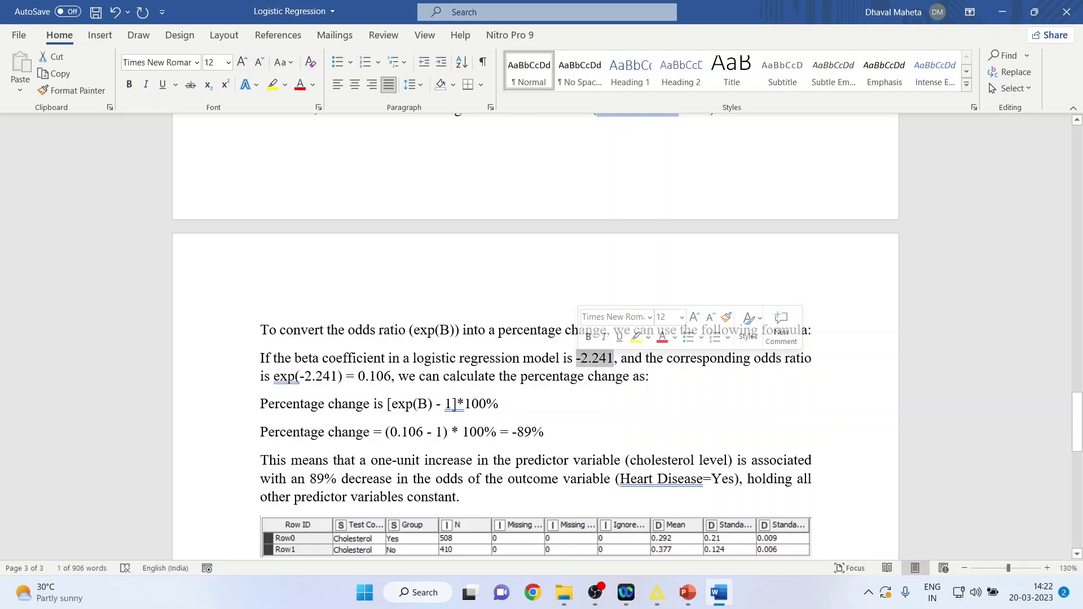
left_click_drag(391, 376, 274, 376)
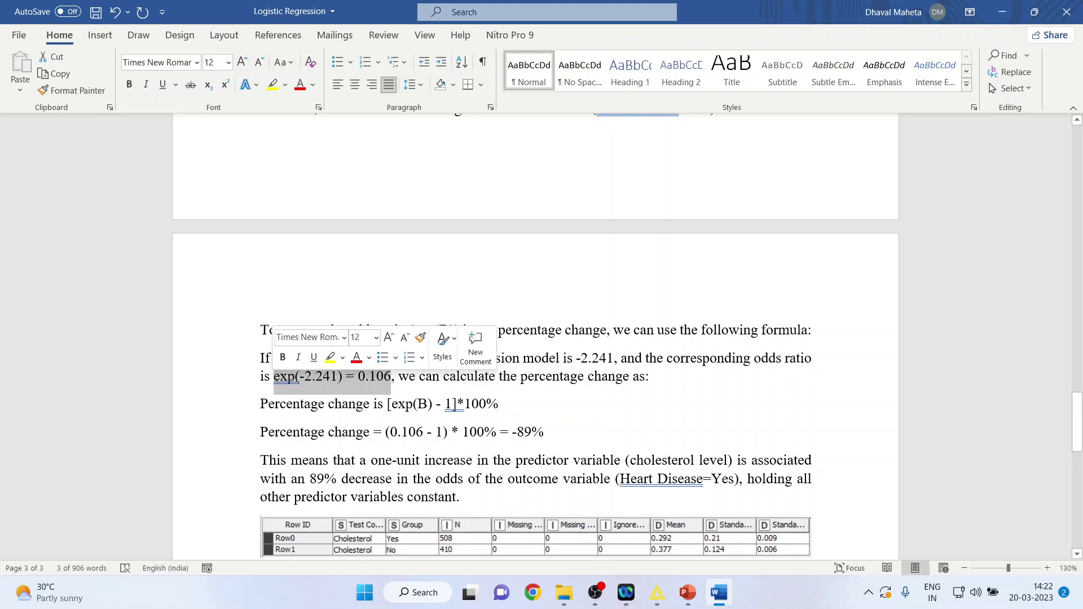
key("BackSpace")
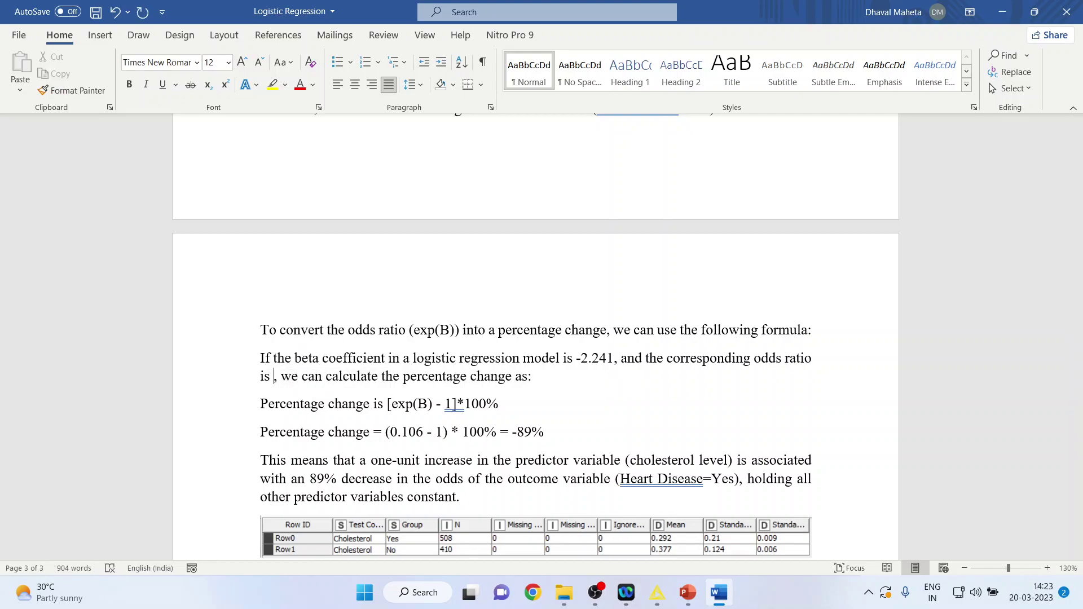
key("ctrl+z")
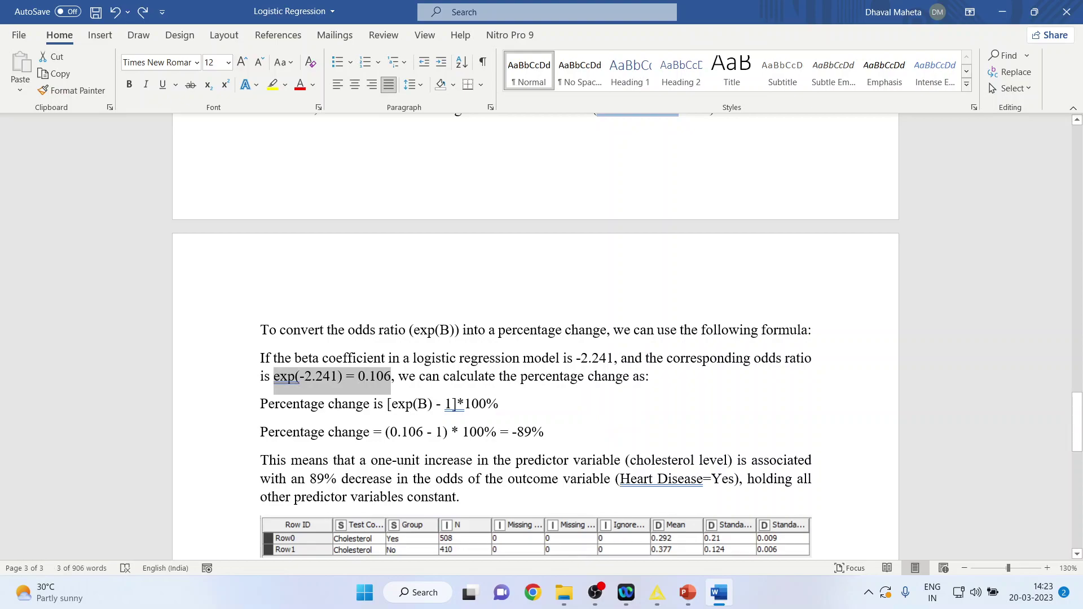
left_click(499, 404)
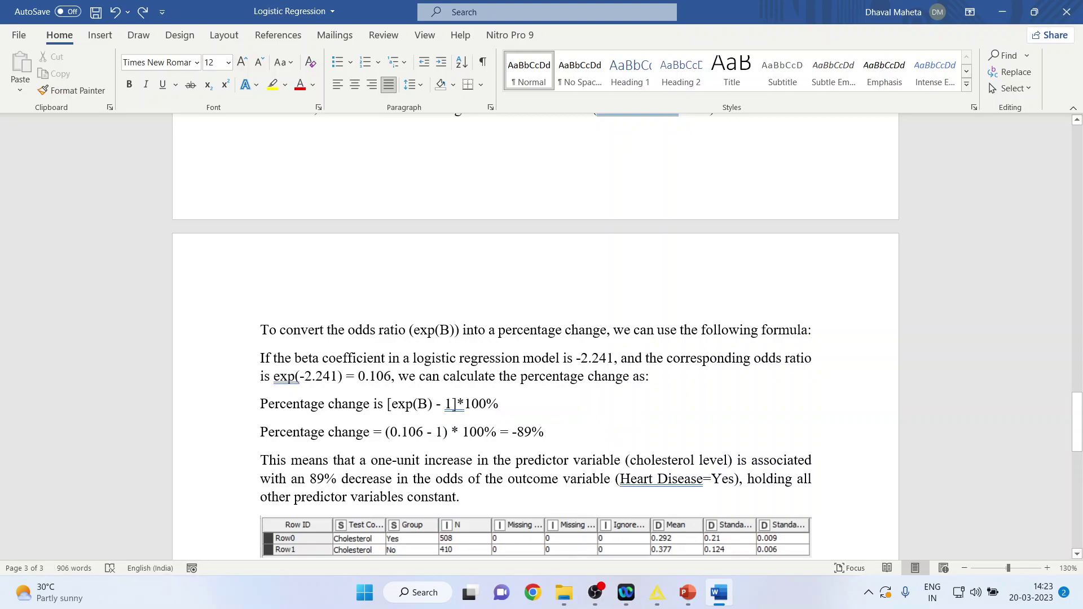
left_click_drag(391, 404, 428, 404)
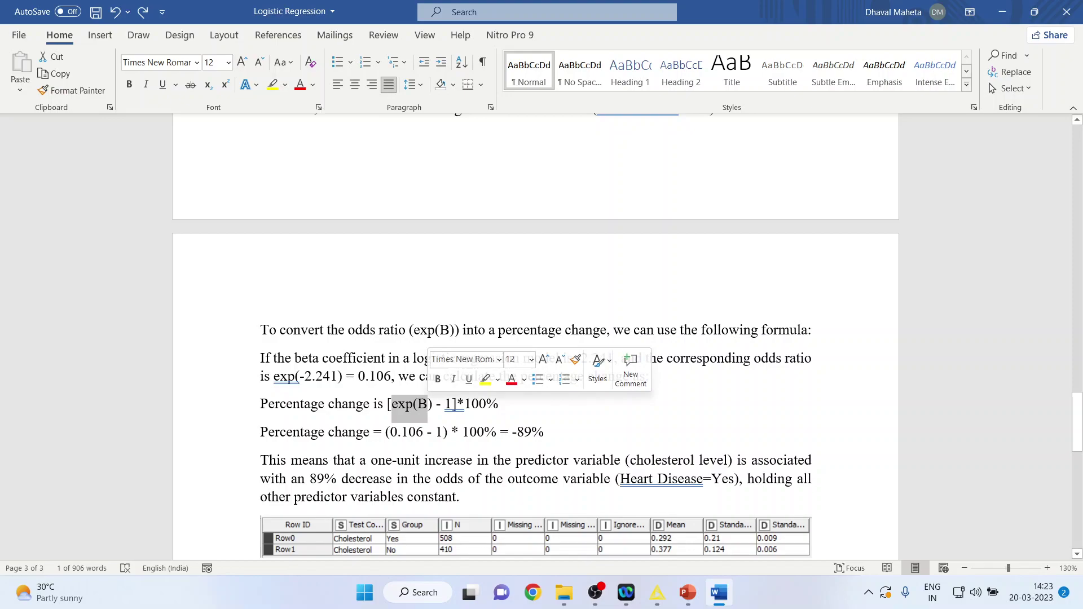
scroll(536, 338, "down", 3)
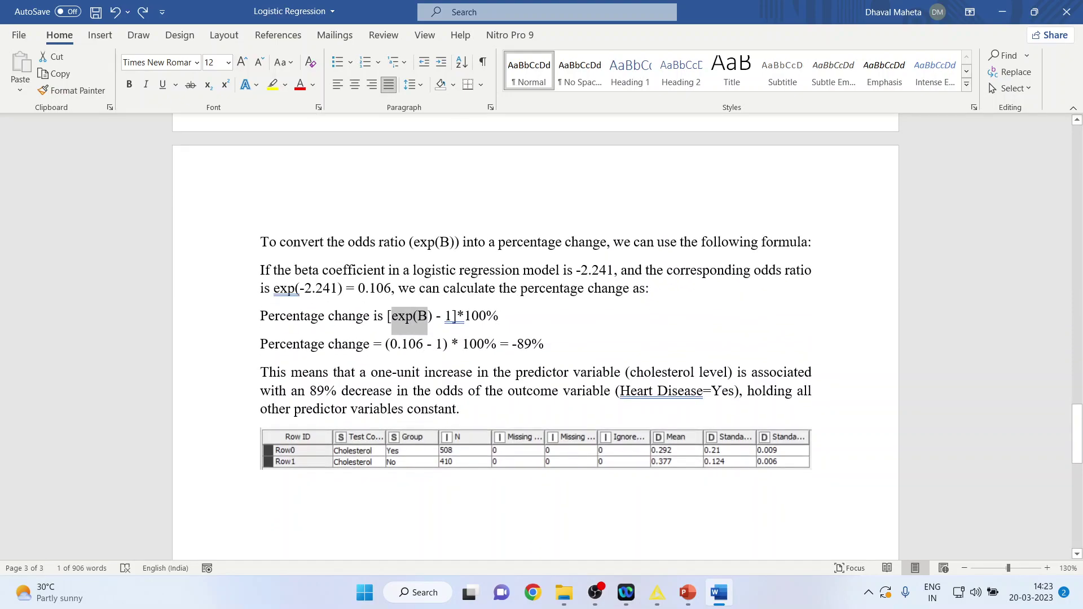
left_click_drag(417, 344, 391, 345)
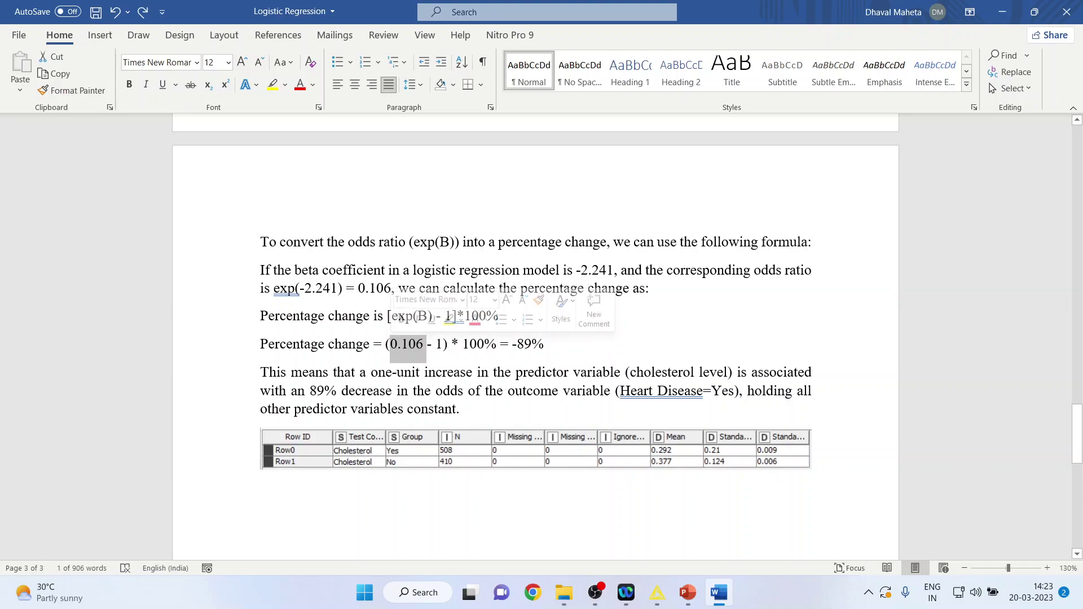
Read the percentage-change conclusion, highlighting the one-unit cholesterol increase and the 89% decrease in odds, and undo the accidental deletion and text move.
left_click_drag(371, 373, 728, 372)
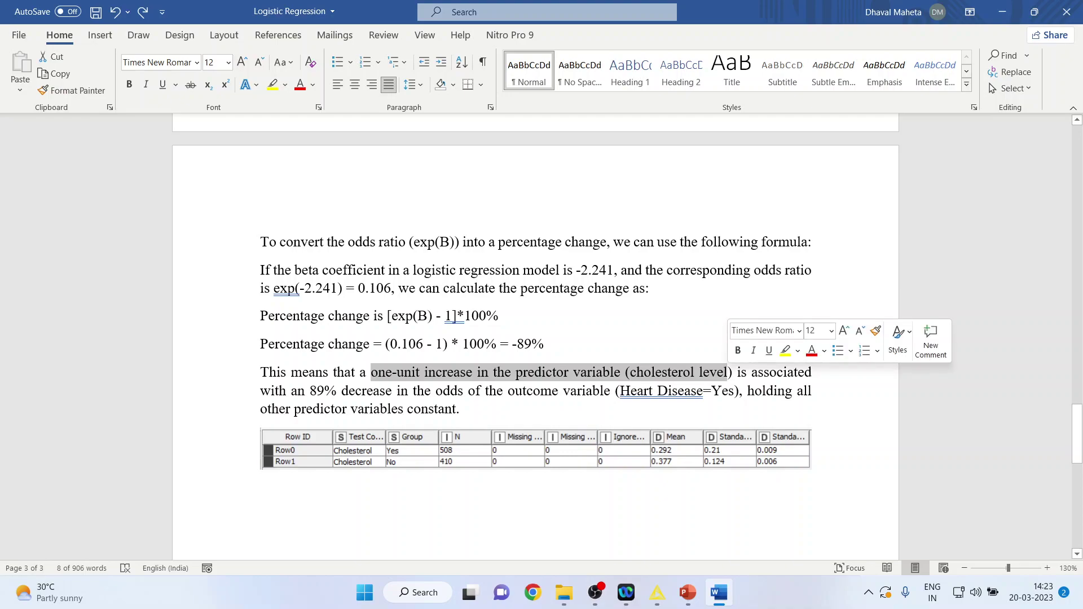
key("Delete")
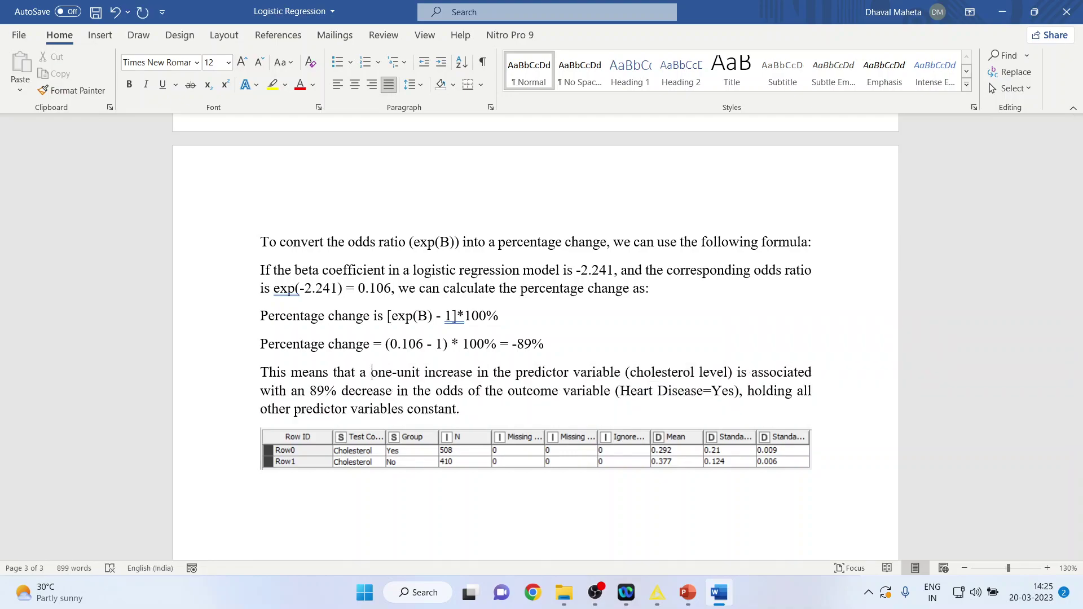
key("ctrl+z")
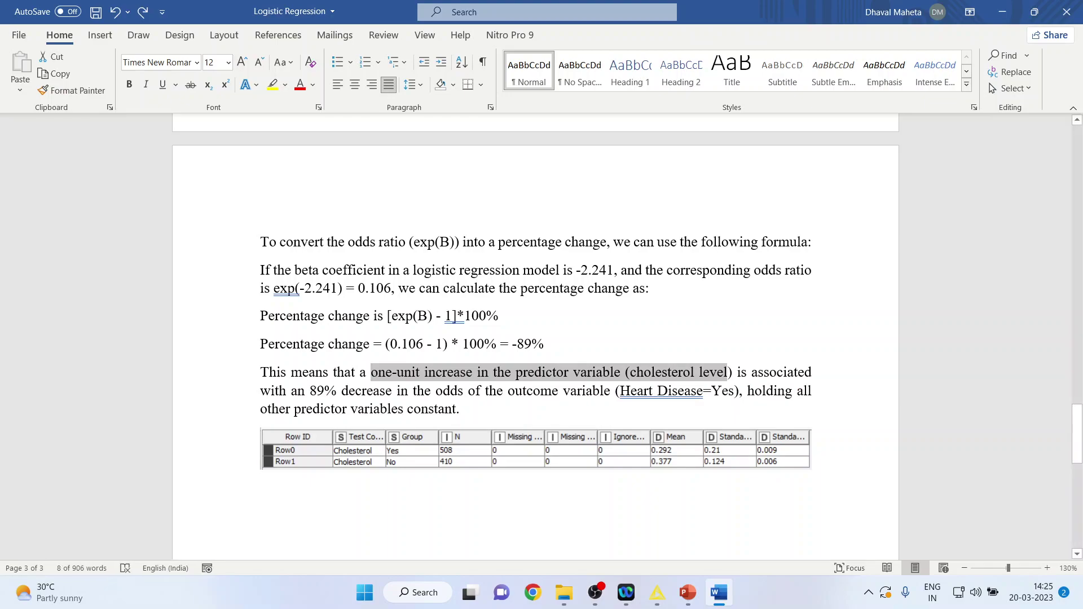
left_click(788, 390)
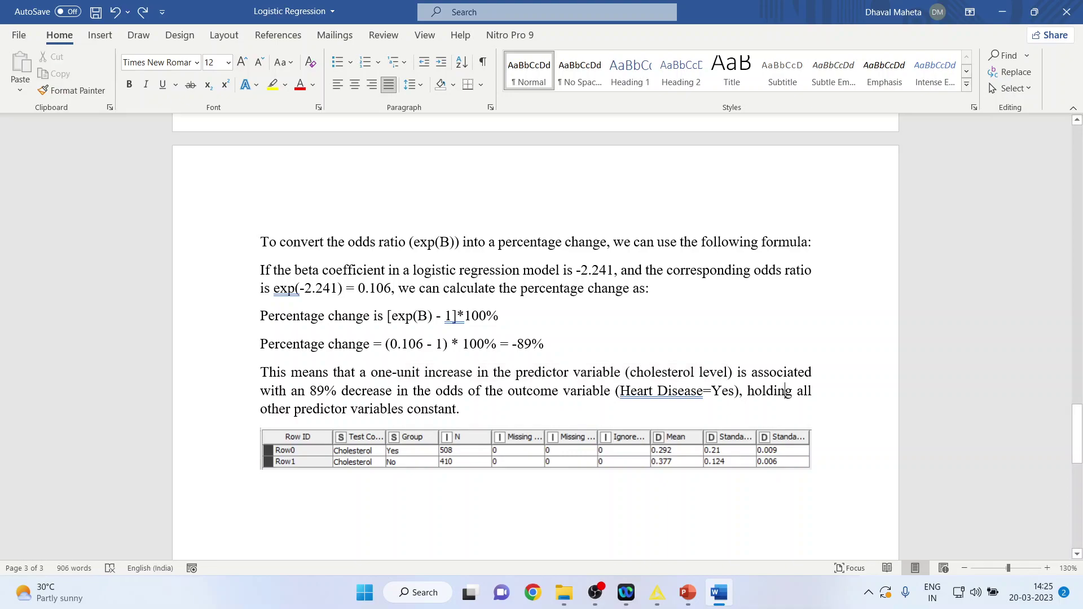
left_click_drag(309, 391, 747, 391)
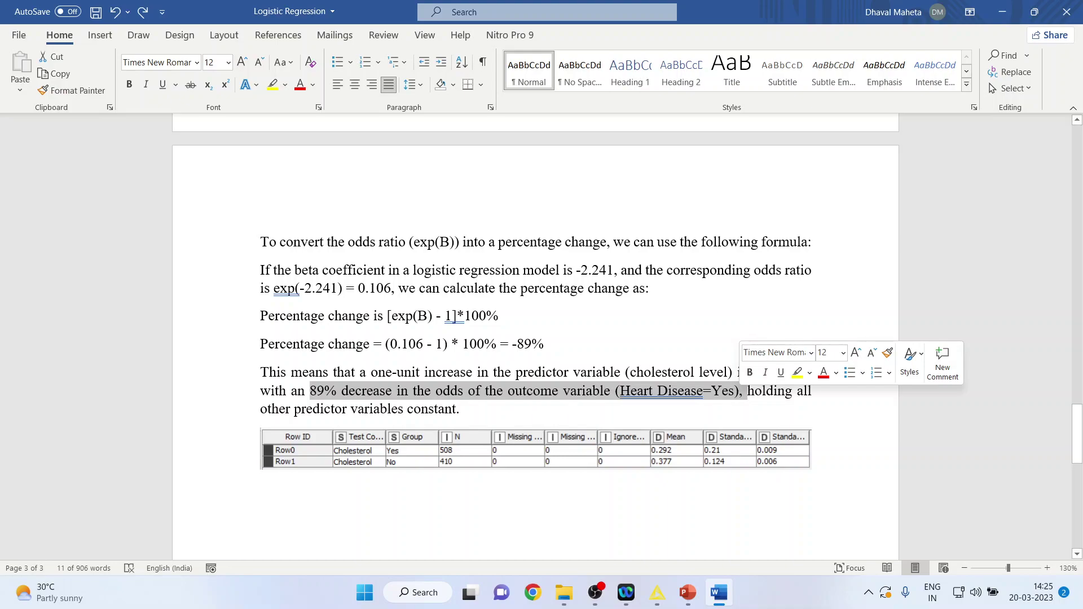
left_click_drag(536, 391, 461, 409)
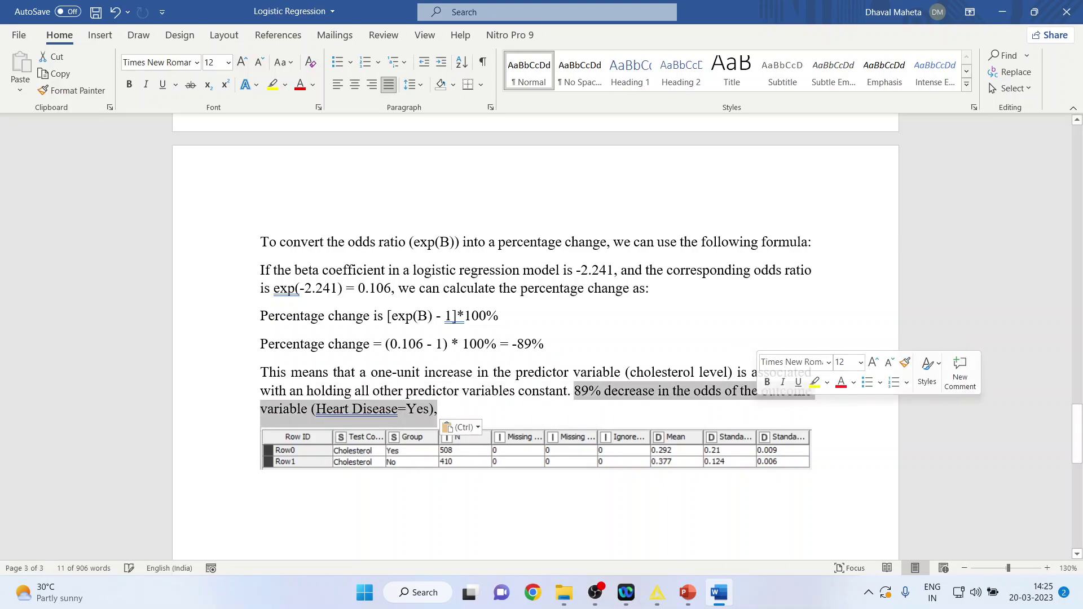
key("ctrl+z")
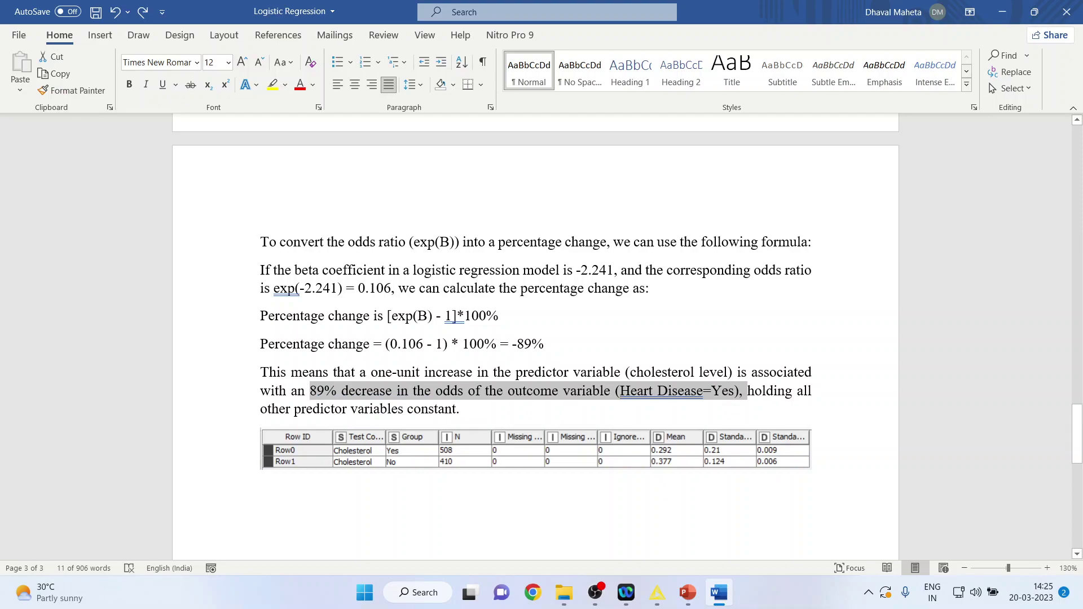
Switch to KNIME, close the Coefficients and Statistics table and bring up the workflow.
left_click(658, 593)
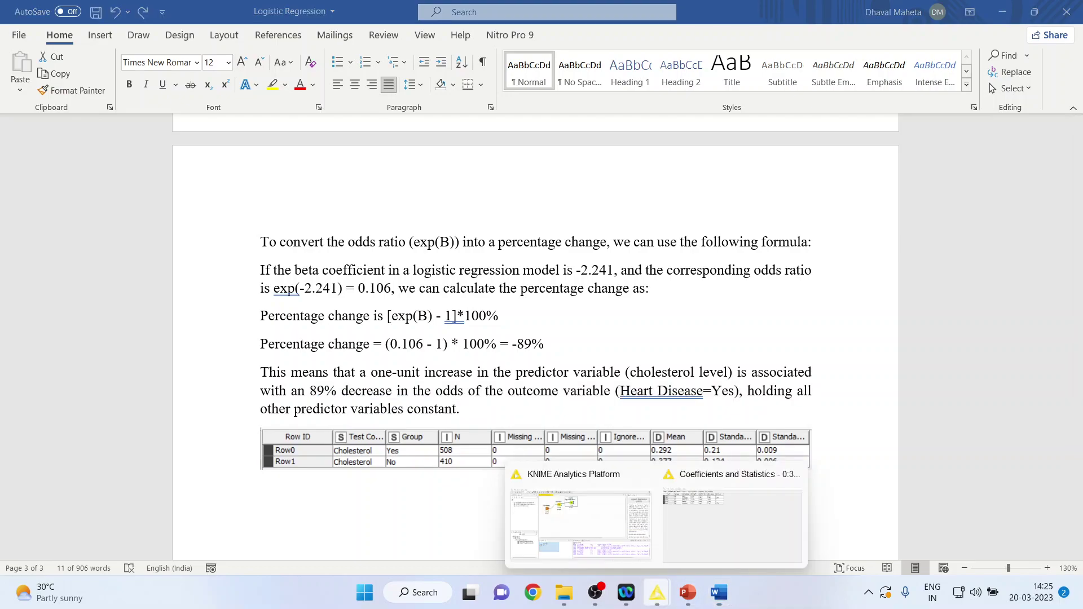
left_click(750, 508)
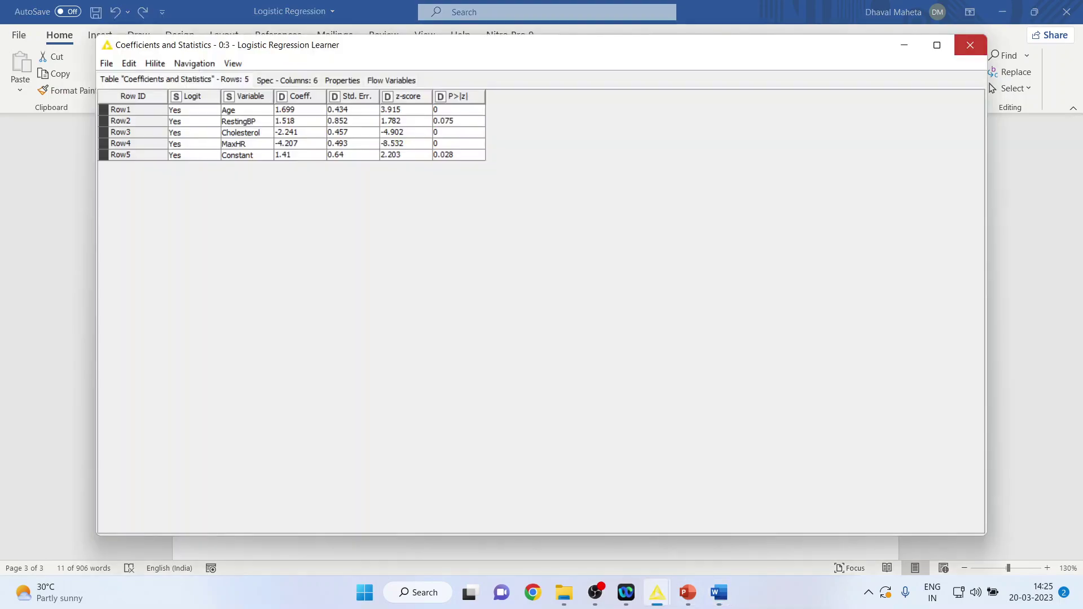
left_click(971, 45)
left_click(658, 592)
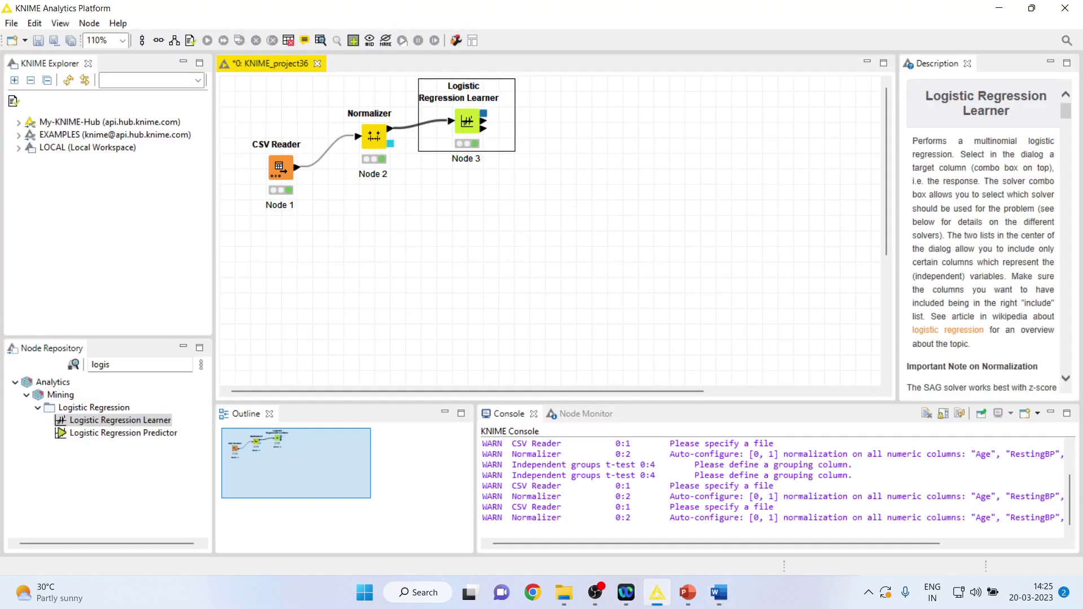
Add a Logistic Regression Predictor fed by the learner's model, delete its automatic data connection from the learner, and place it lower.
double_click(123, 433)
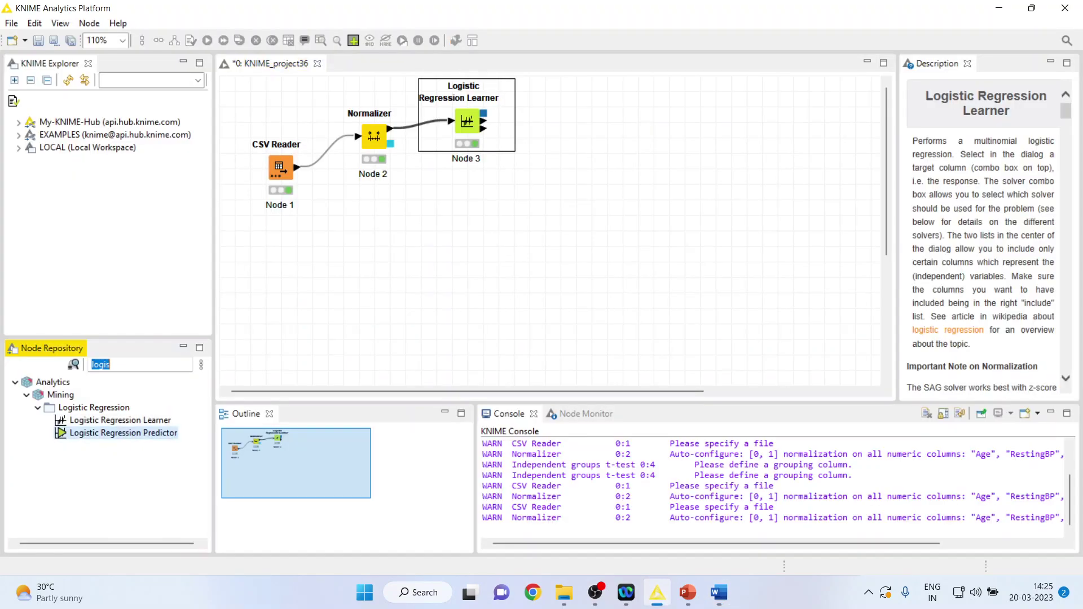
left_click(522, 123)
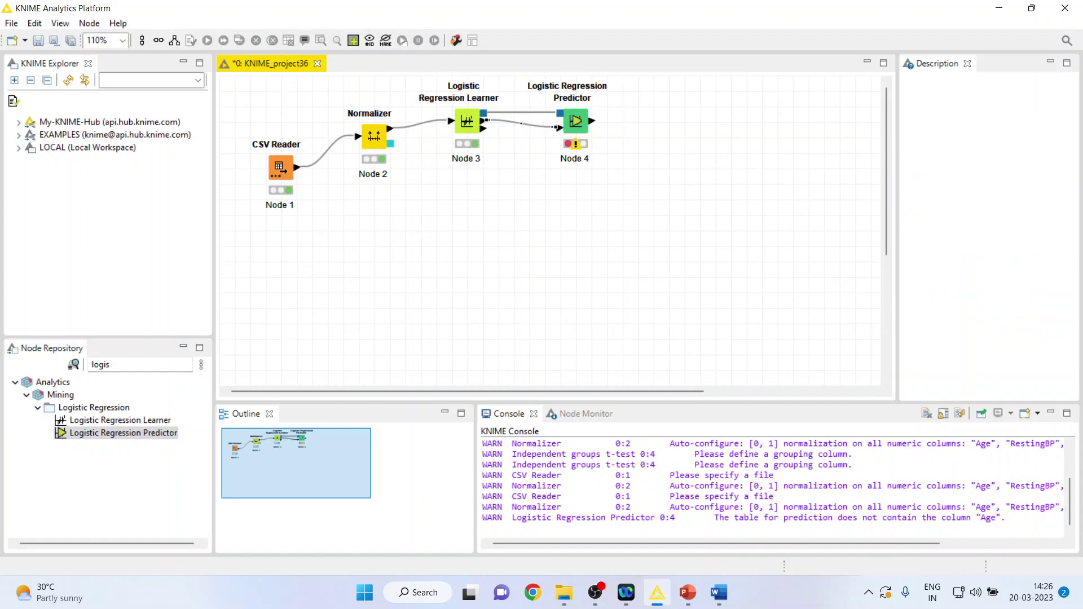
key("Delete")
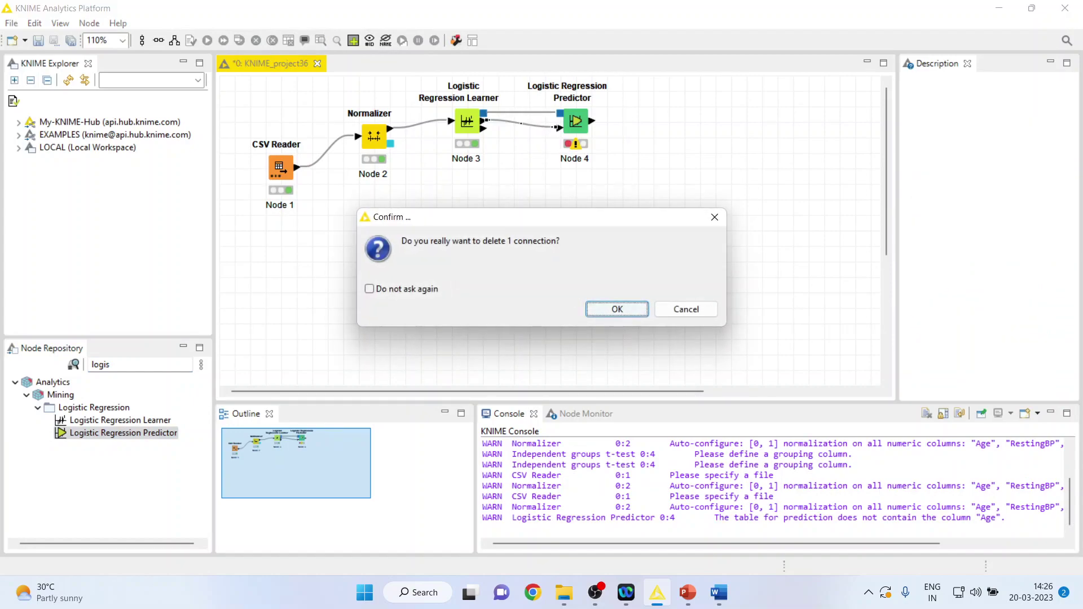
key("Return")
left_click_drag(576, 120, 576, 183)
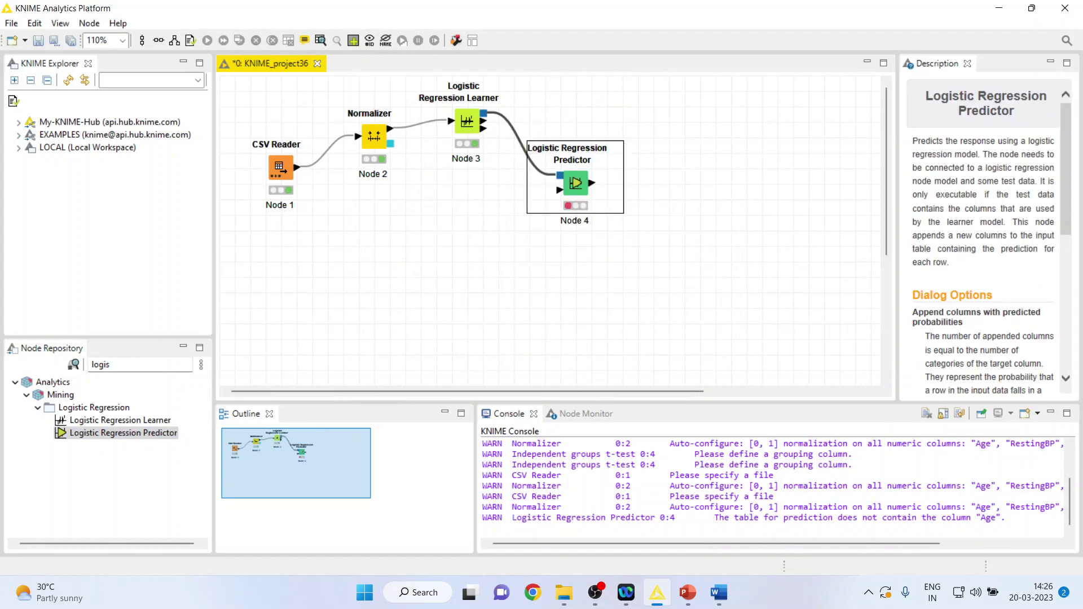
Connect the Normalizer's normalized table to the Logistic Regression Predictor's data input and move the Normalizer down level with the predictor.
mouse_move(373, 137)
left_mouse_down()
mouse_move(373, 168)
mouse_move(373, 137)
left_mouse_up()
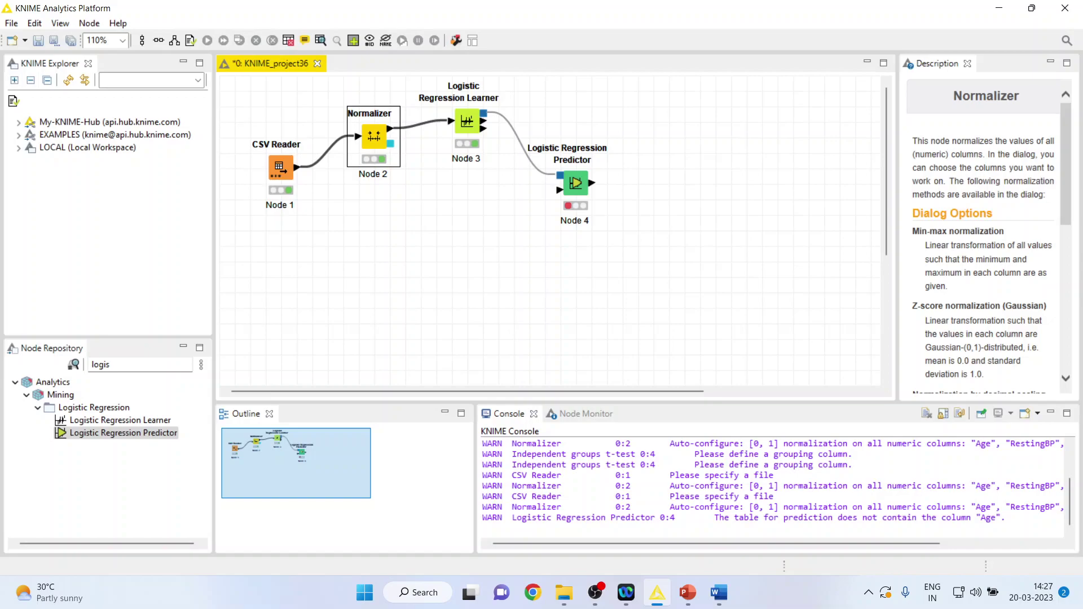
left_click_drag(391, 128, 560, 189)
left_click_drag(374, 136, 375, 183)
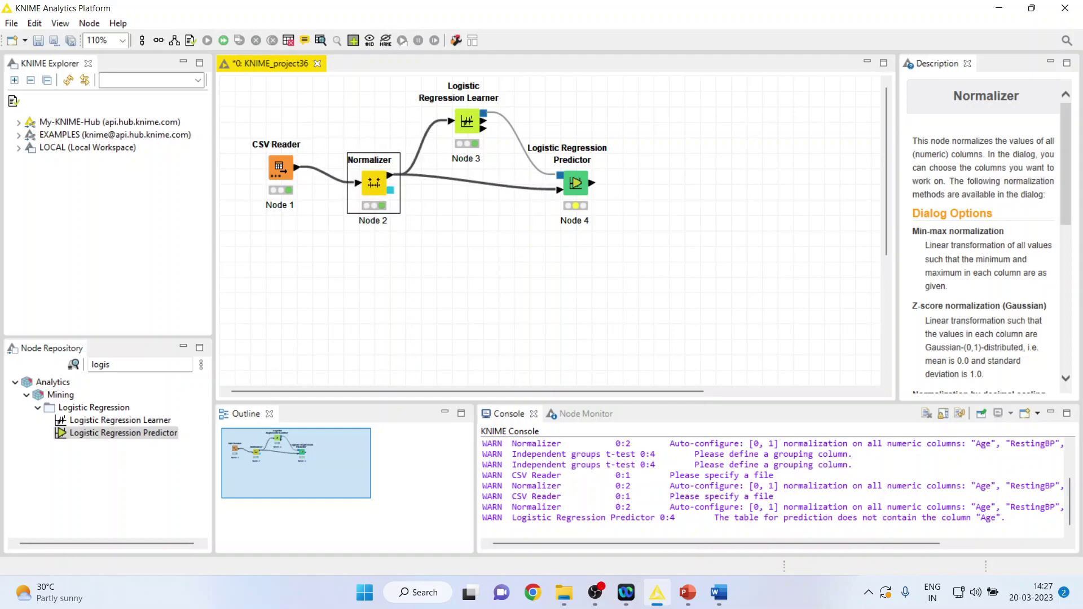
Configure the Logistic Regression Predictor with the custom prediction column name "Prediction (HeartDisease)" and appended predicted-probability columns.
left_click(575, 183)
right_click(579, 187)
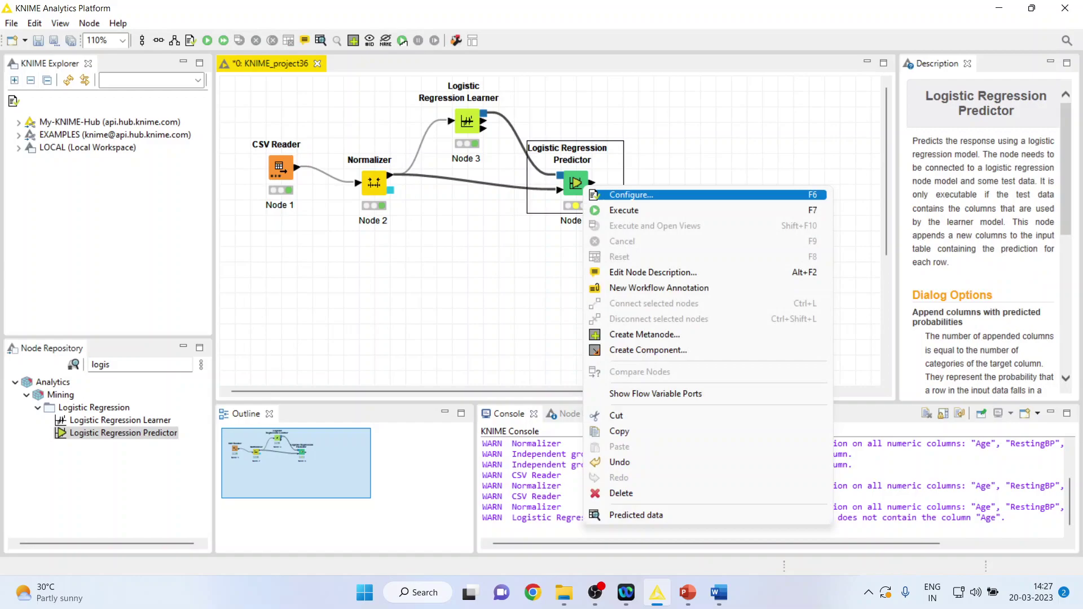
left_click(621, 195)
left_click(389, 247)
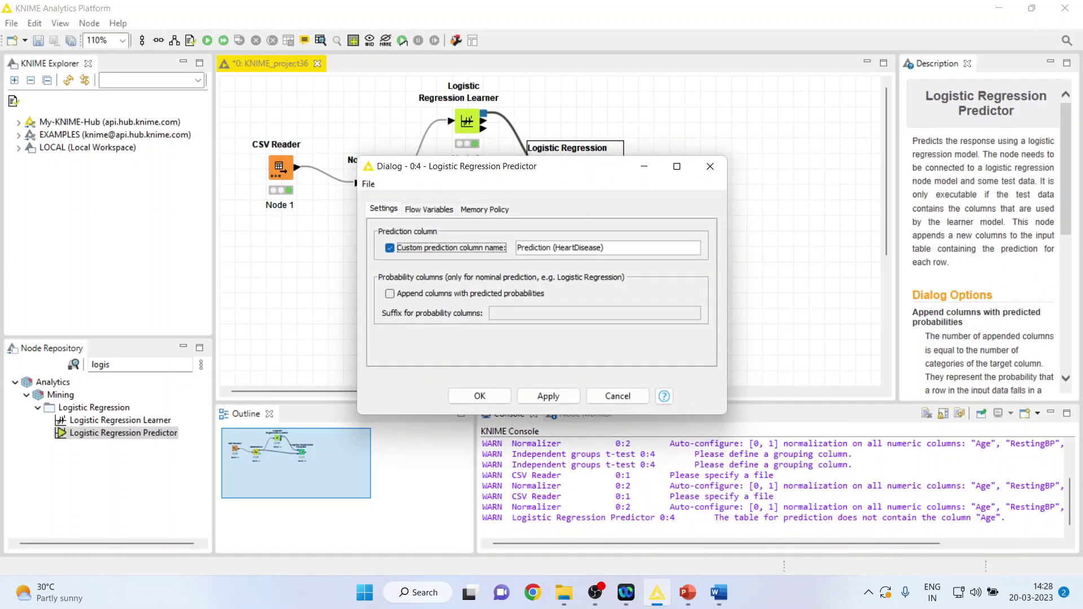
left_click(389, 294)
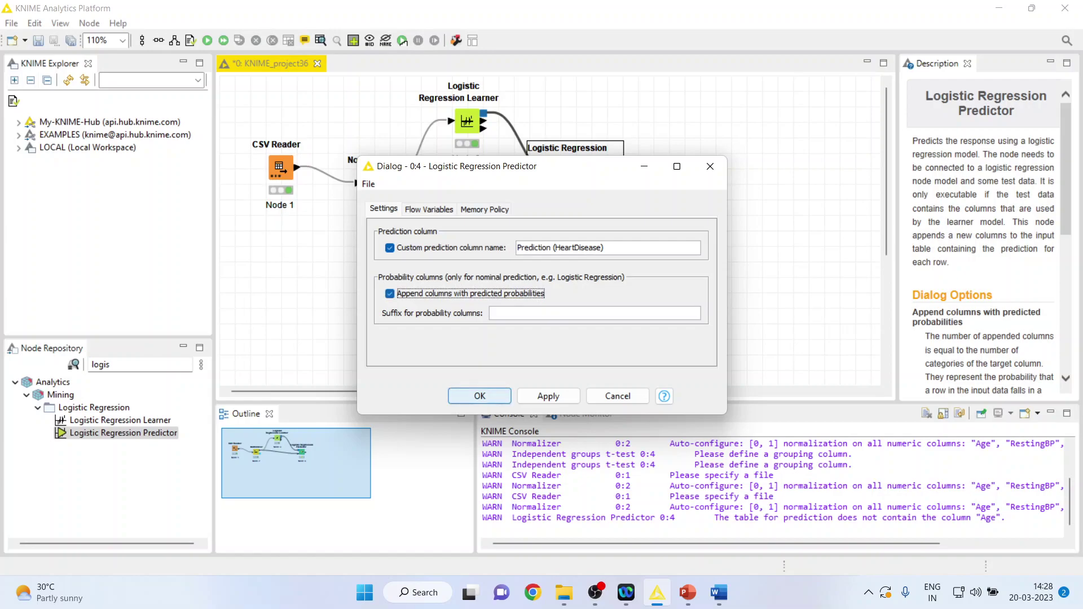
left_click(480, 396)
Execute the Logistic Regression Predictor and open its predicted data table in a maximized window.
right_click(576, 184)
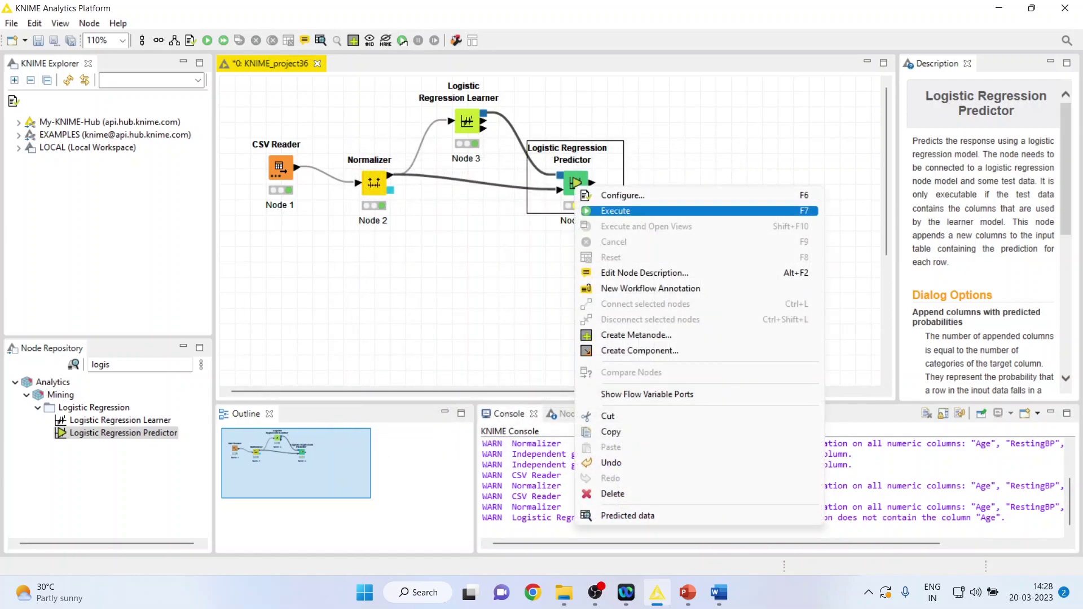
left_click(610, 210)
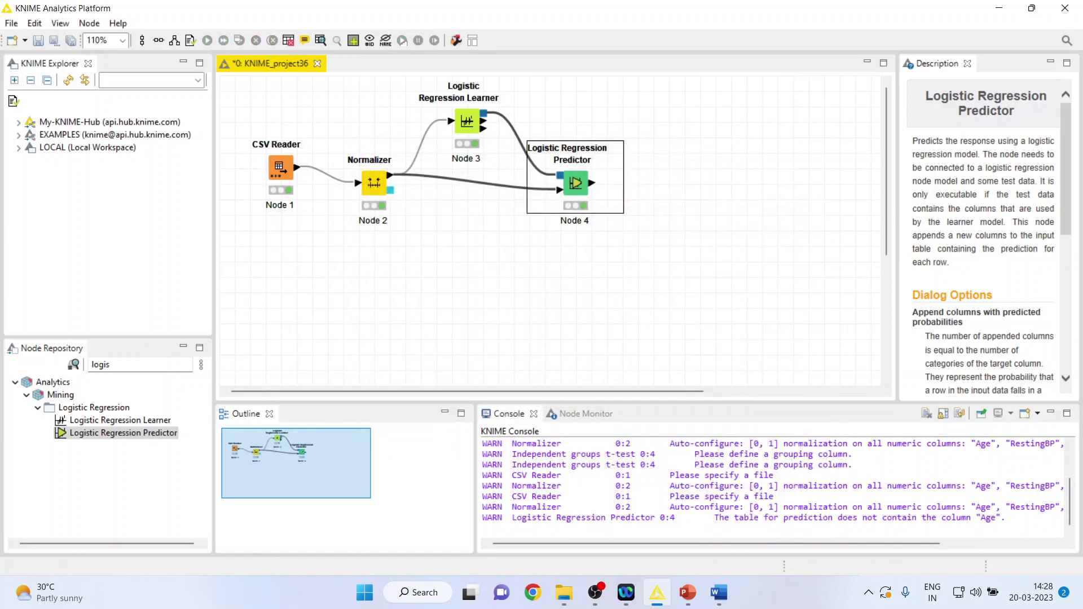
right_click(582, 183)
left_click(618, 514)
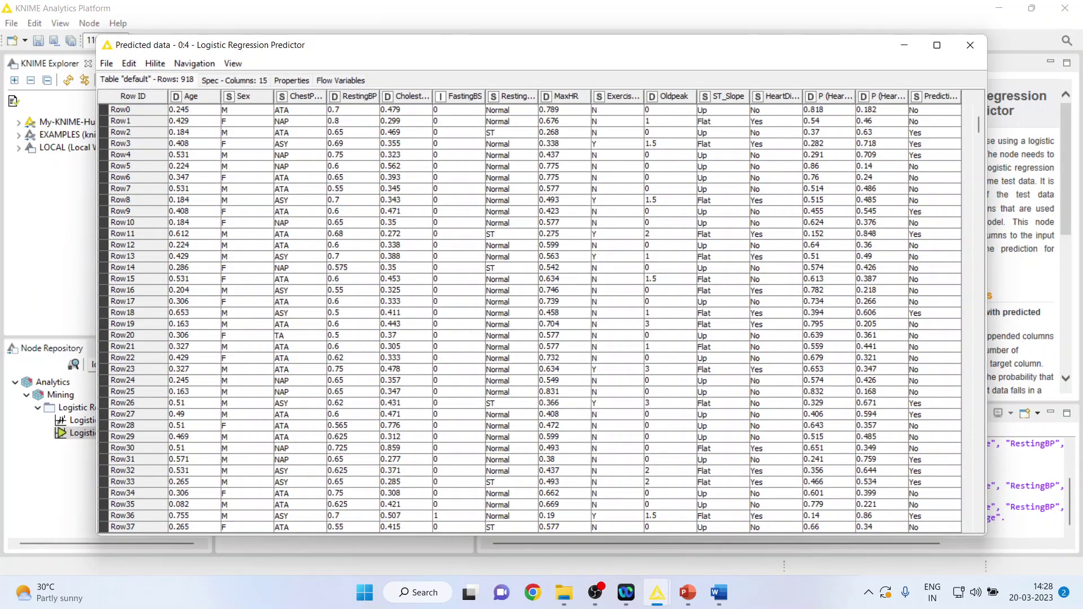
left_click(938, 45)
Examine the actual HeartDisease, prediction and probability columns, widening both probability columns to show their full names, and highlight the first row's values.
left_click_drag(680, 70, 679, 250)
left_click_drag(838, 70, 838, 262)
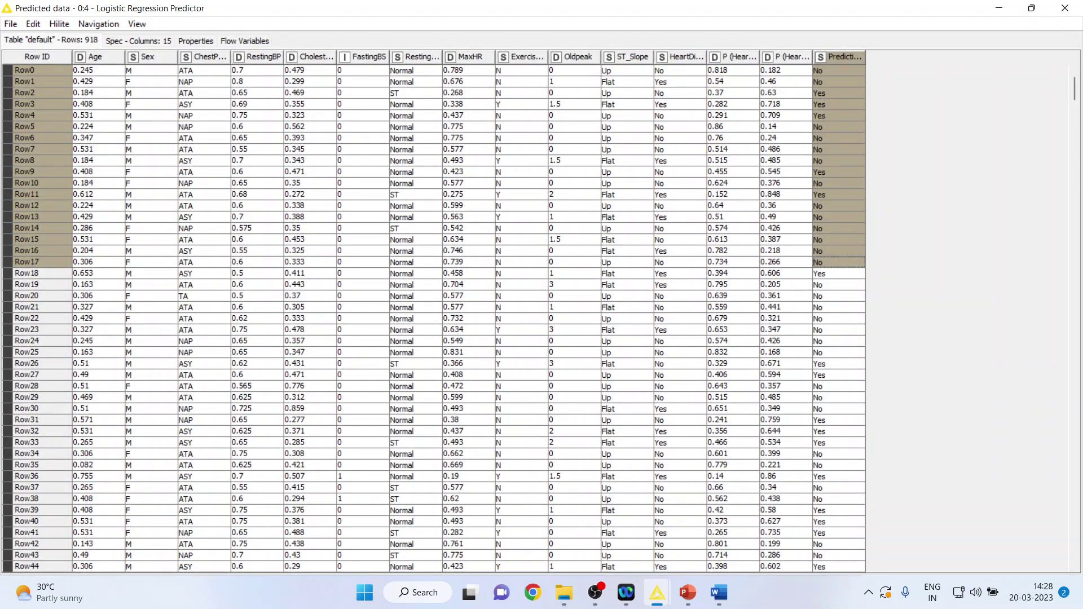
left_click_drag(759, 57, 923, 56)
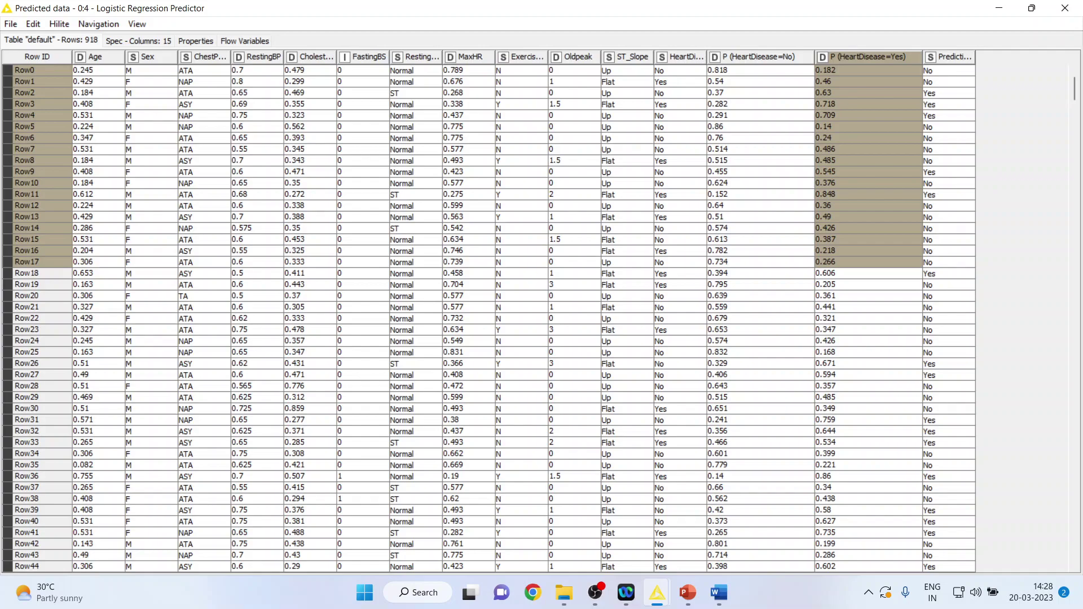
left_click_drag(761, 70, 760, 217)
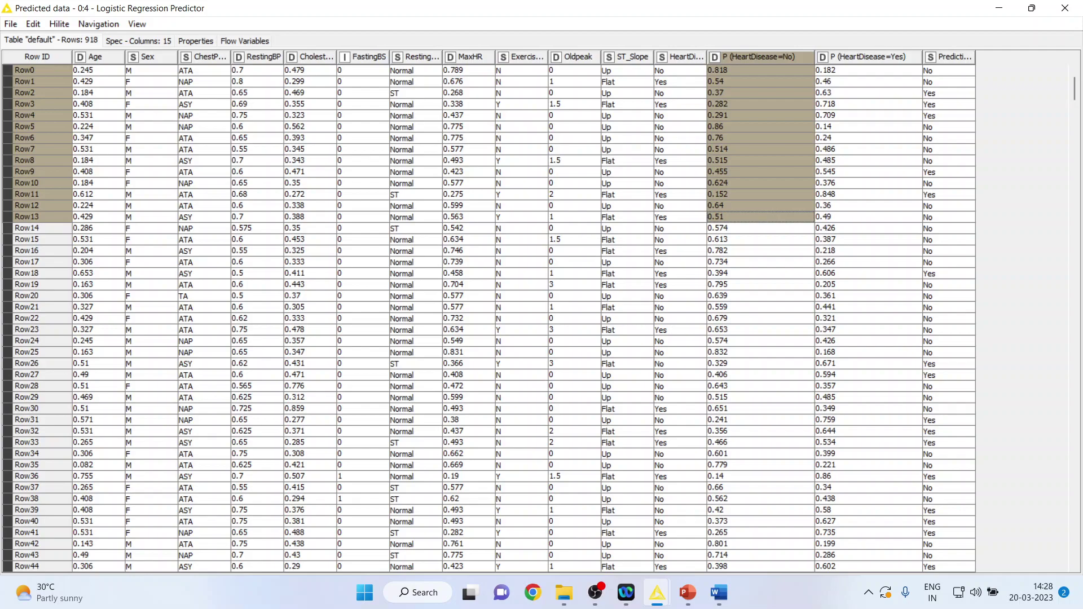
left_click_drag(868, 70, 868, 160)
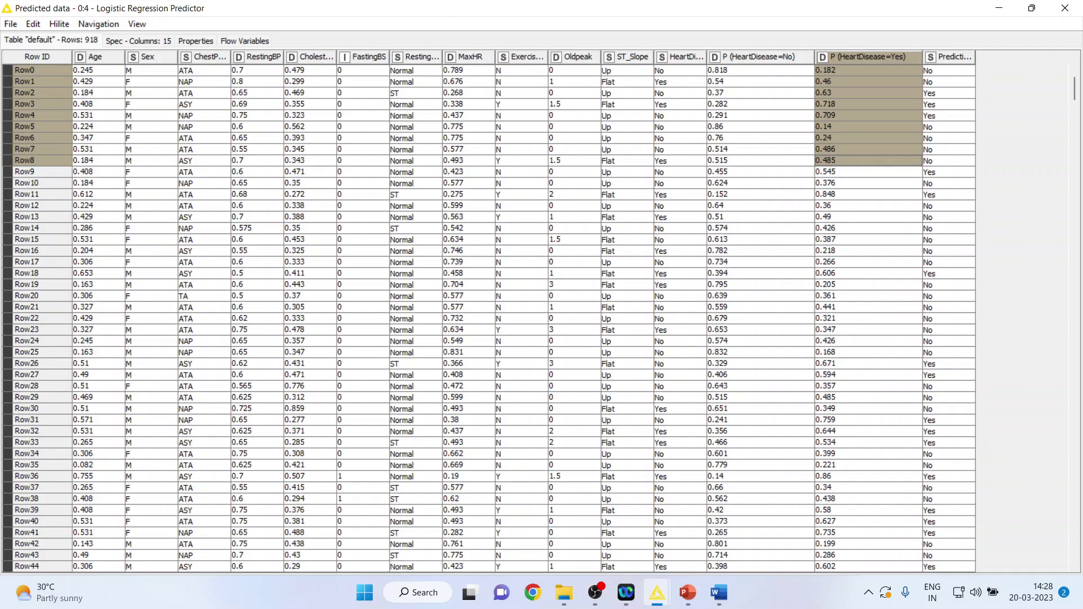
left_click(868, 70)
left_click_drag(99, 70, 869, 70)
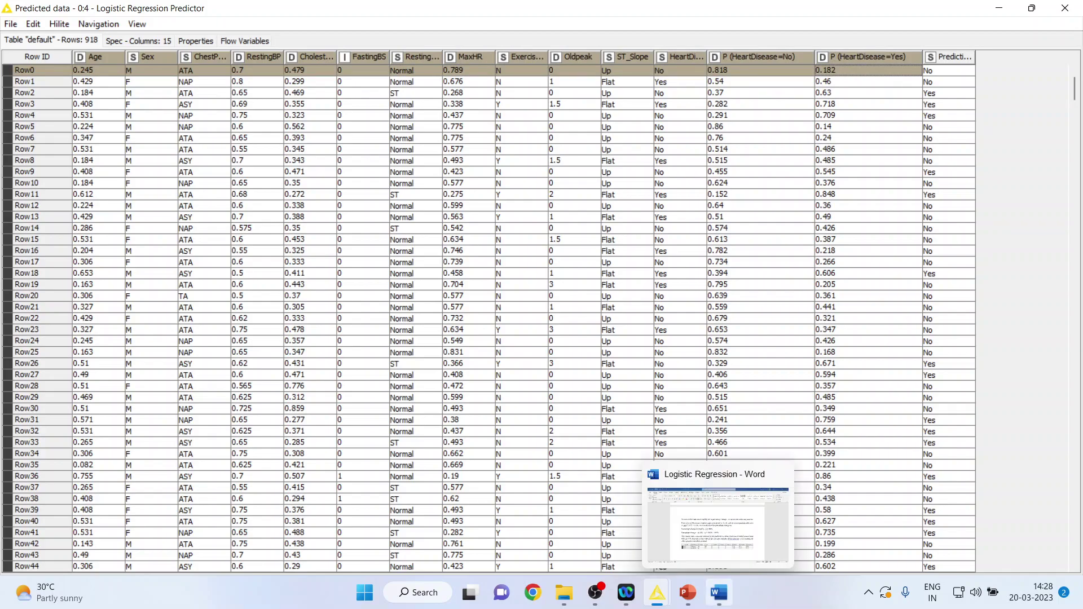
Switch to Word, enlarge the worked probability calculation for the first row, and check it against KNIME's predicted data table before returning to Word.
left_click(718, 592)
scroll(536, 339, "down", 8)
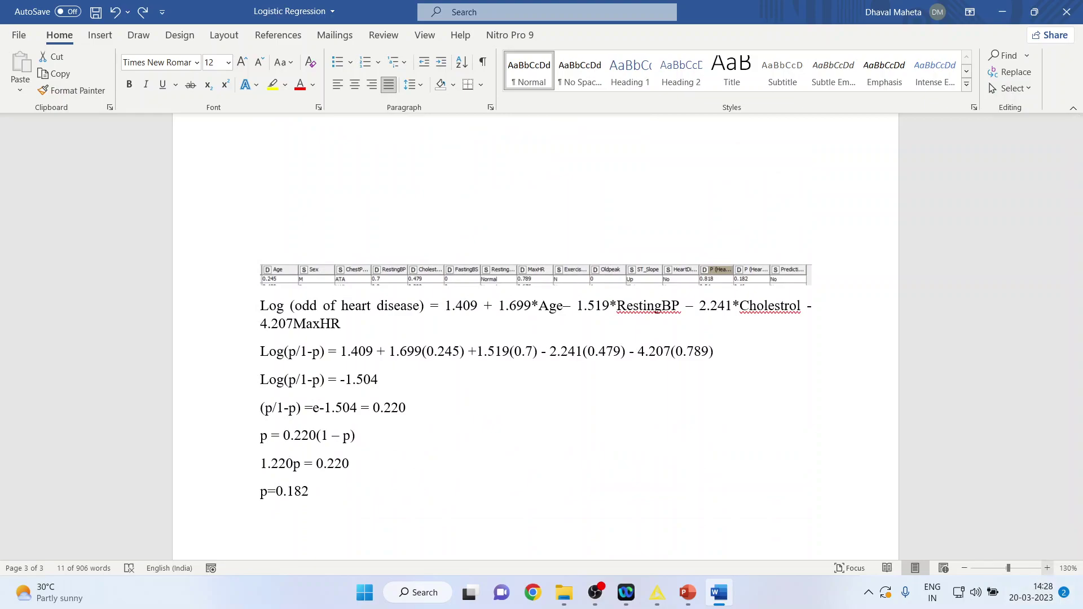
scroll(656, 308, "up", 4)
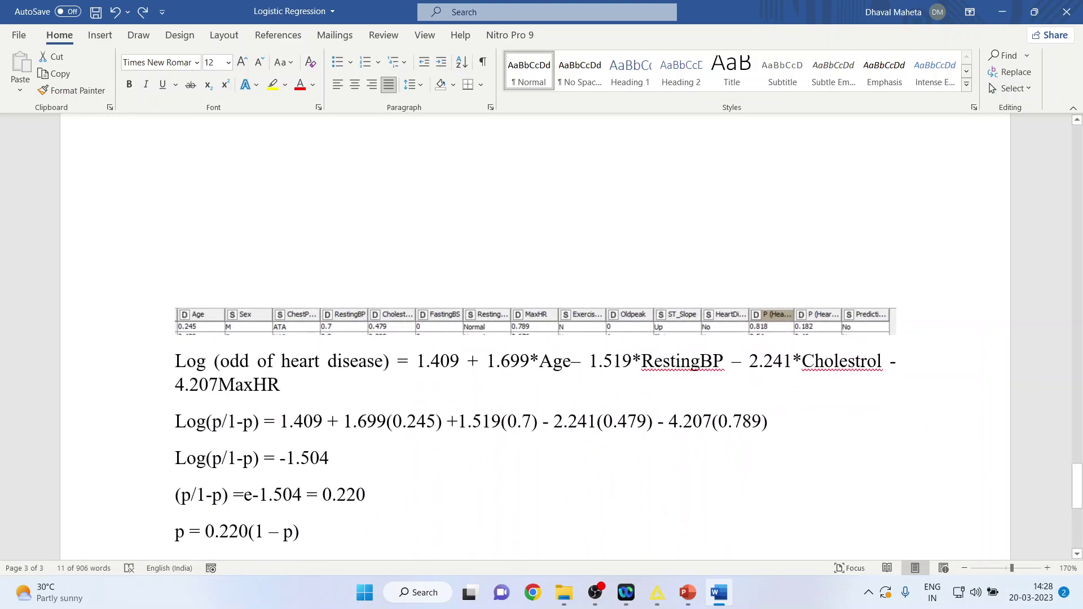
mouse_move(658, 593)
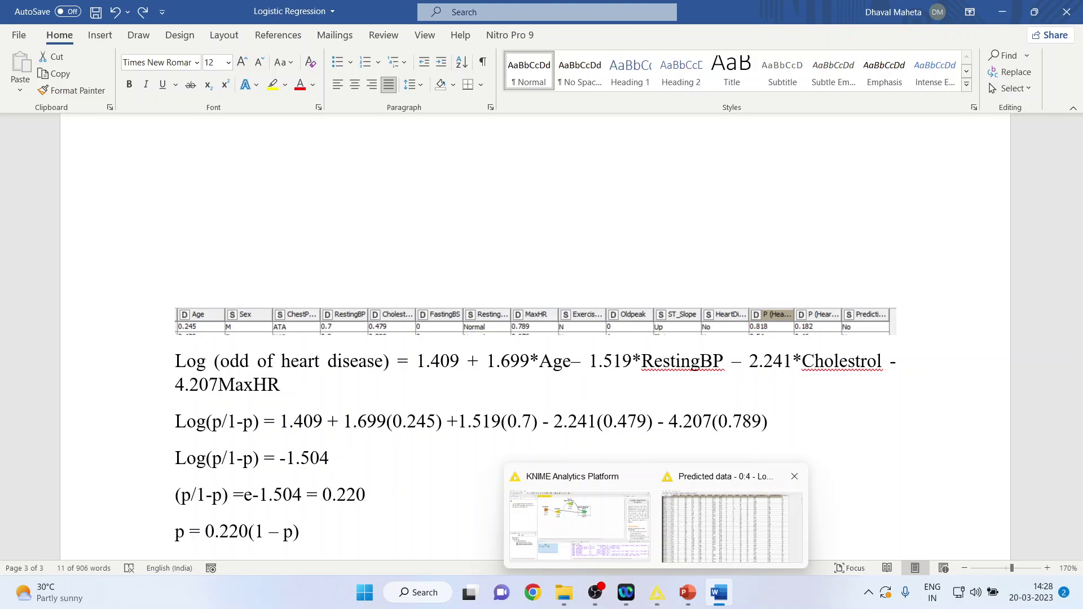
left_click(802, 525)
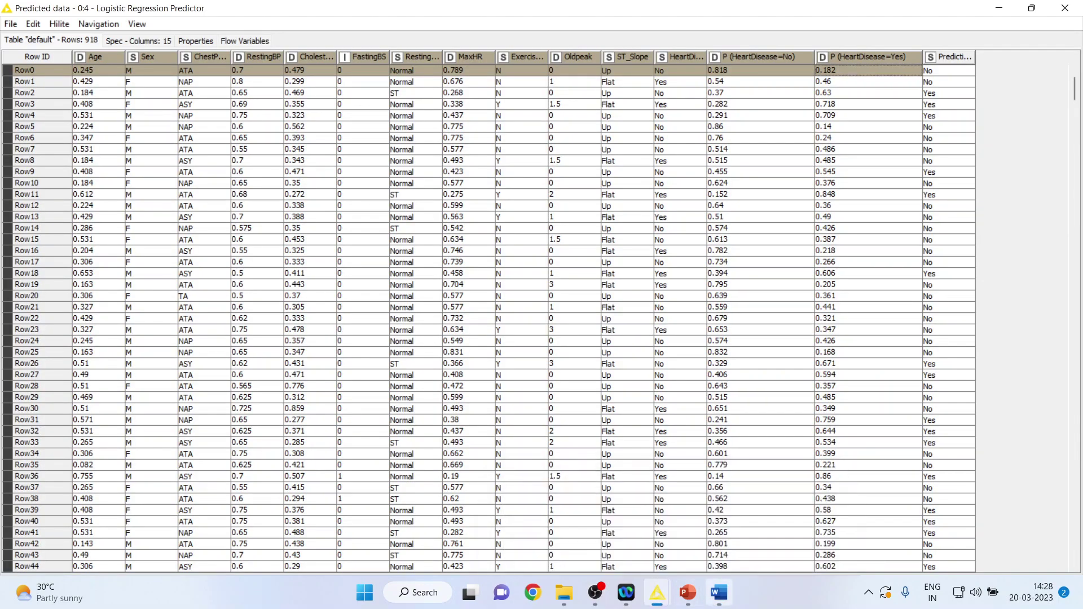
left_click(718, 593)
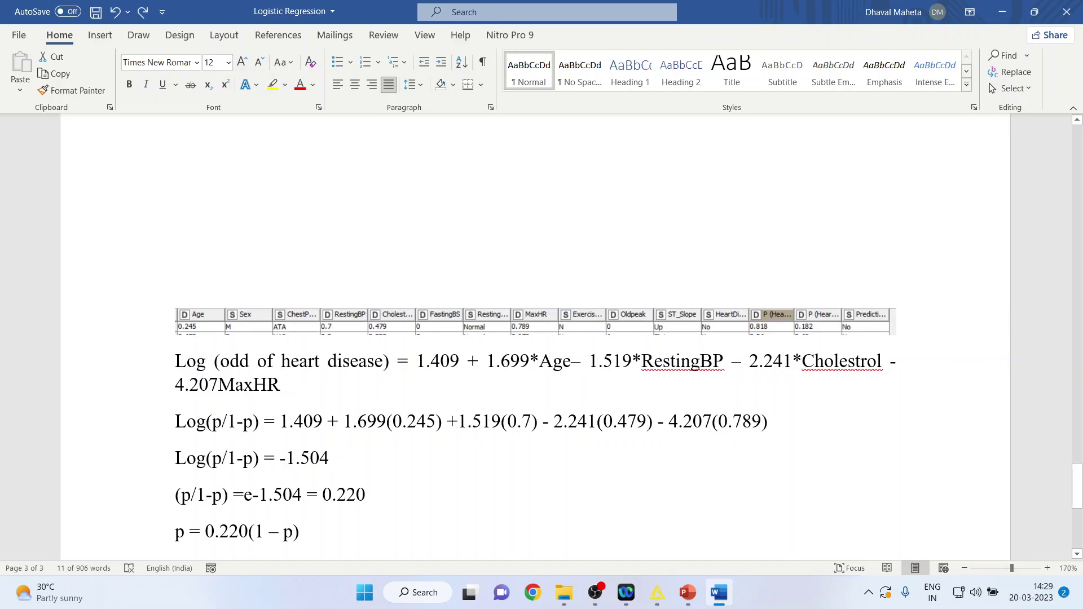
Review the fitted log-odds equation under Exp(B) = e^B, highlighting it, and return to the worked probability calculation on the last page.
scroll(536, 339, "up", 20)
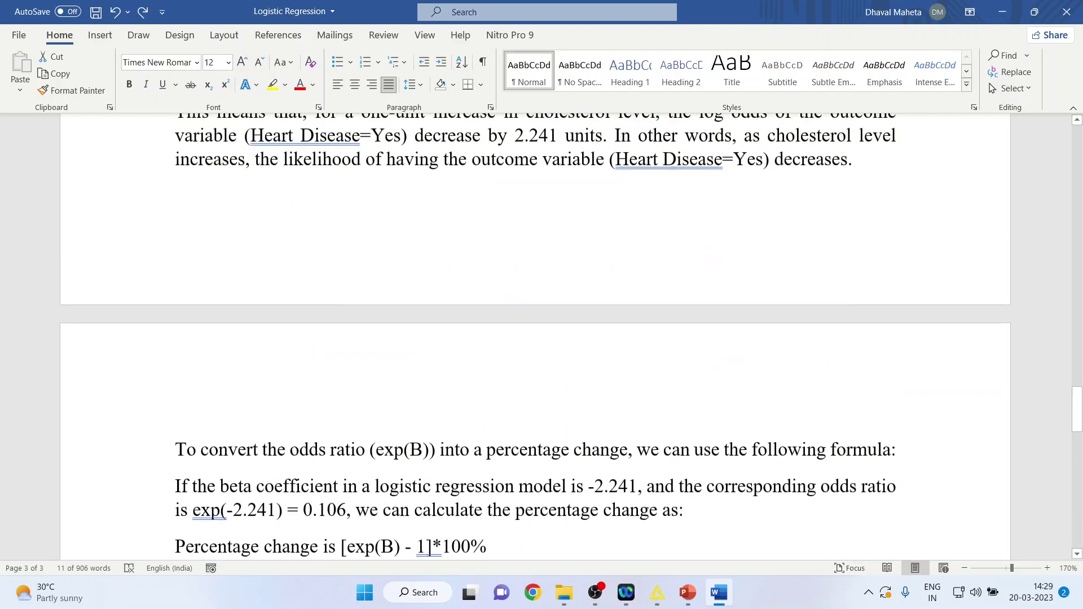
scroll(536, 339, "up", 15)
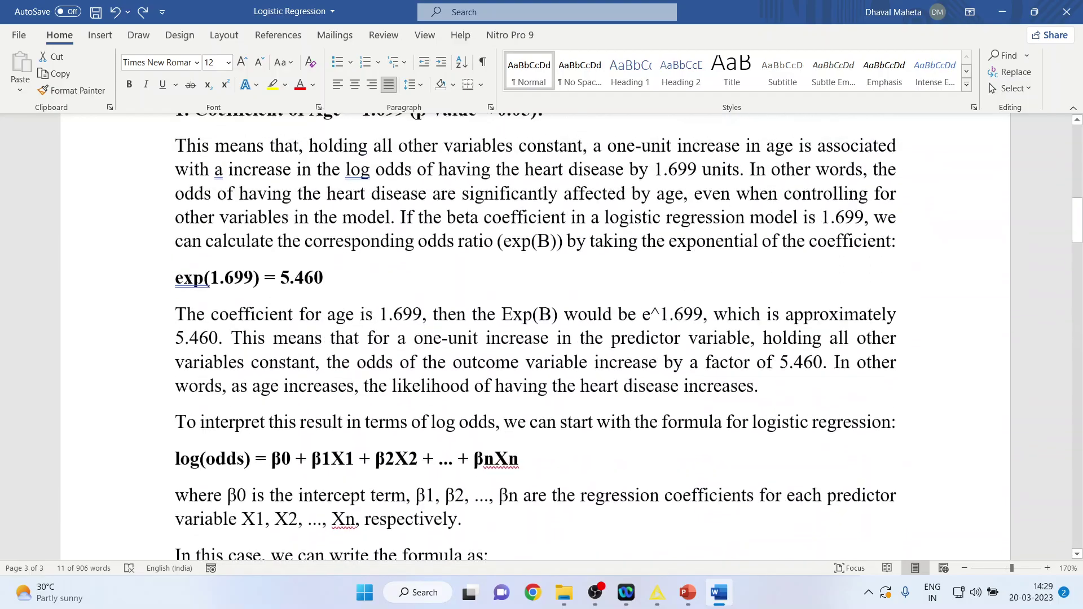
left_click_drag(175, 245, 297, 271)
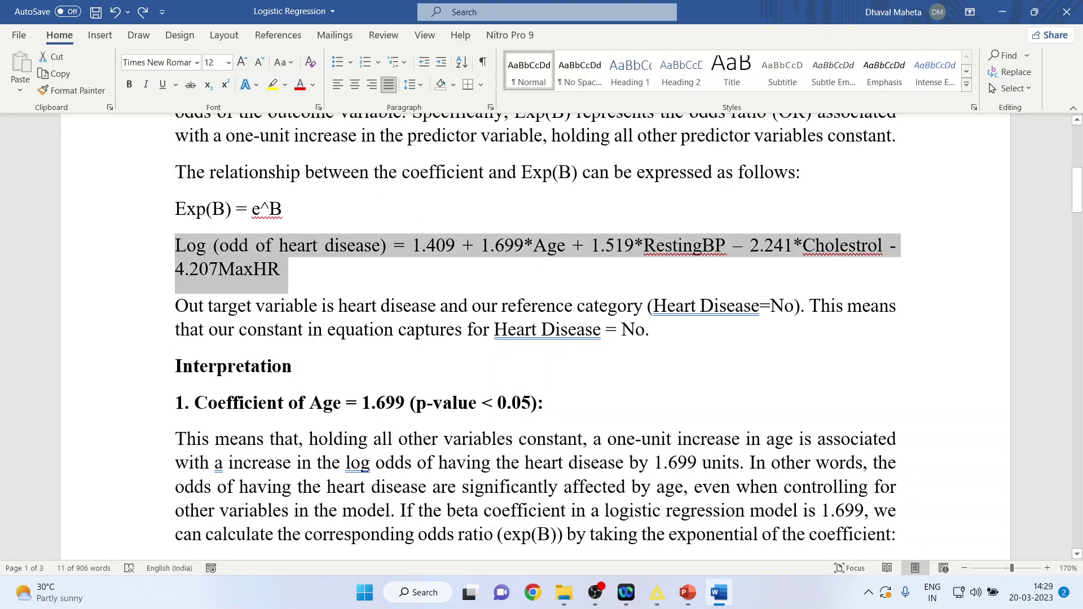
scroll(536, 338, "down", 12)
scroll(696, 289, "down", 20)
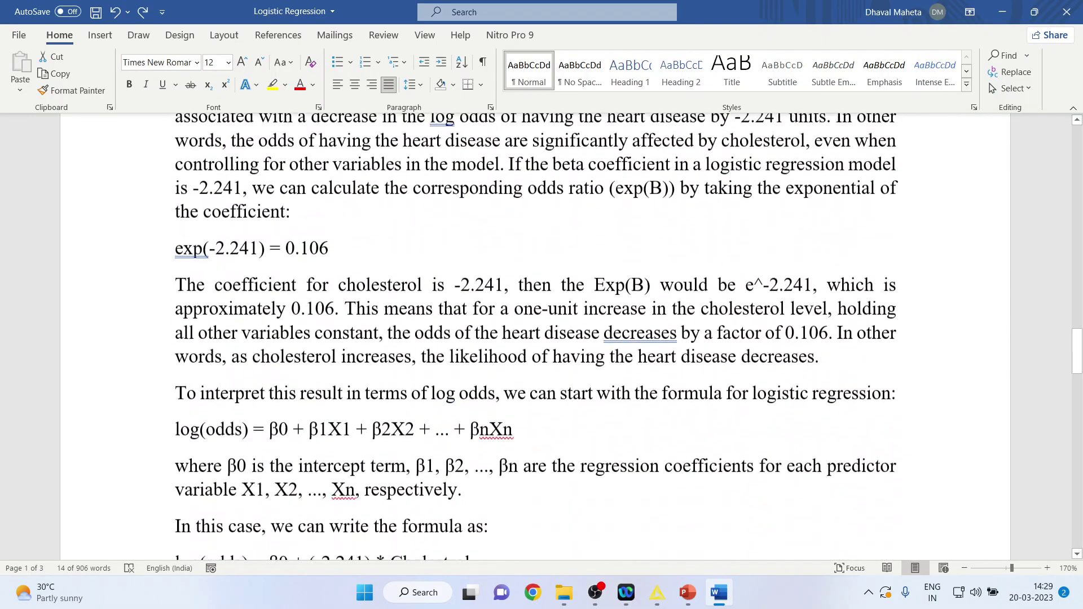
scroll(696, 290, "down", 1)
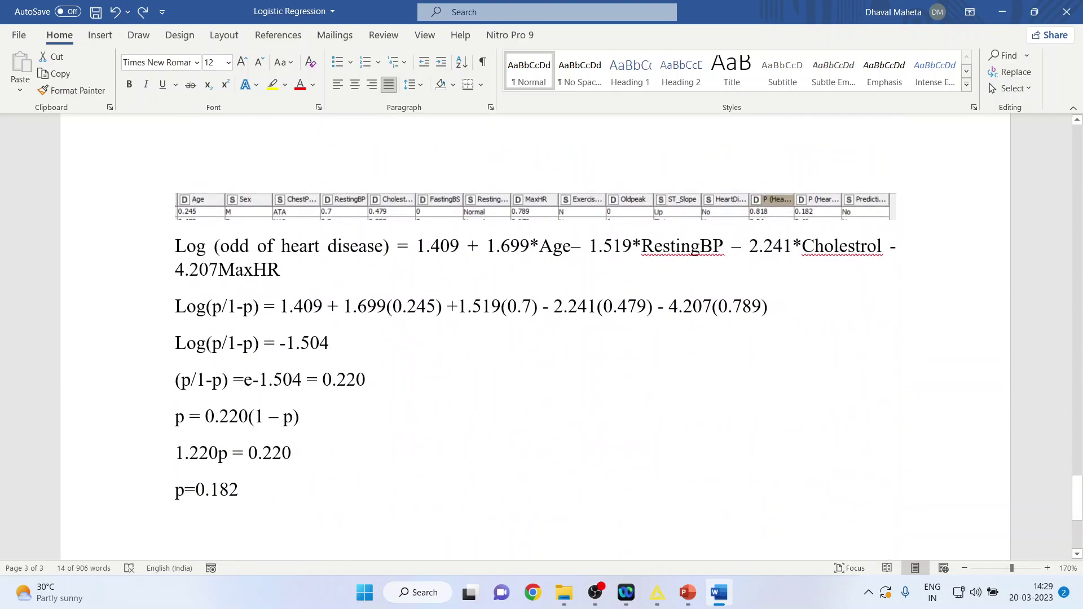
Study the first row's probability calculation, highlighting the intercept 1.409, the log odds -1.504, e-1.504, the odds 0.220 and the final probability.
left_click_drag(418, 248, 467, 248)
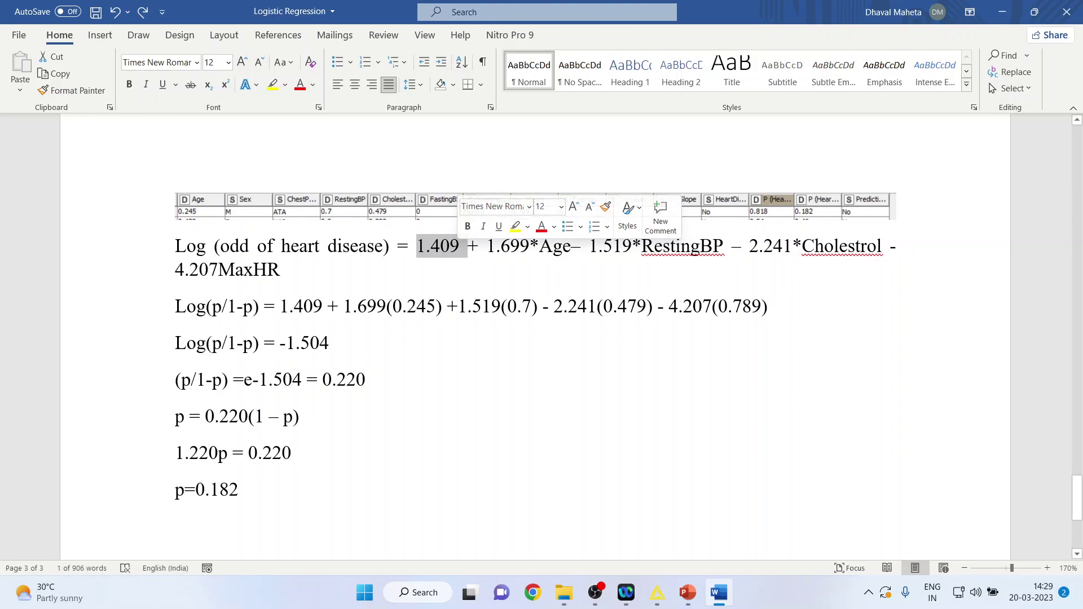
left_click(589, 246)
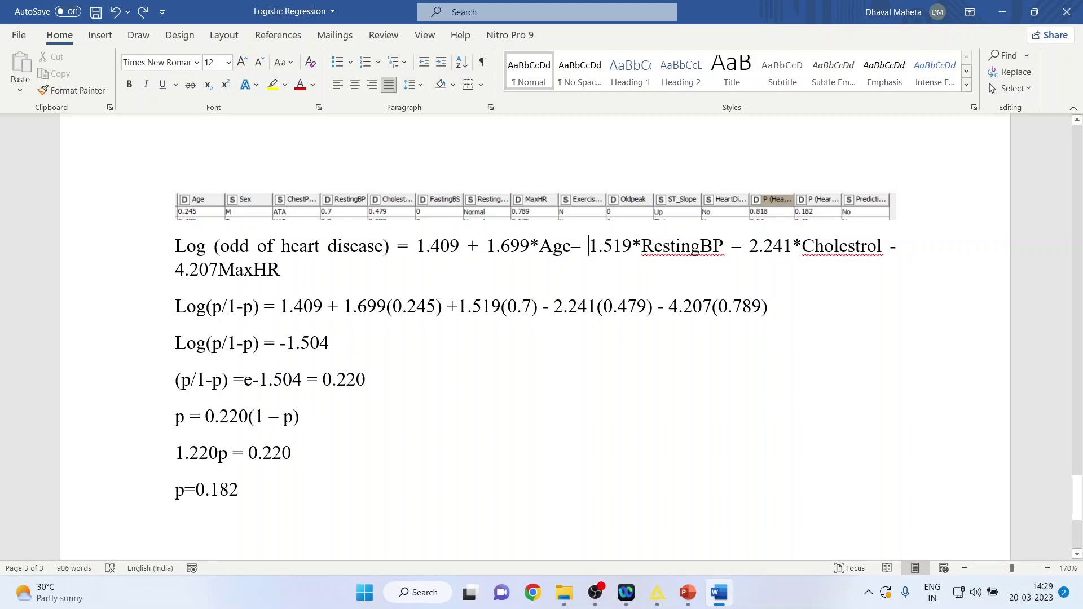
left_click_drag(280, 343, 330, 343)
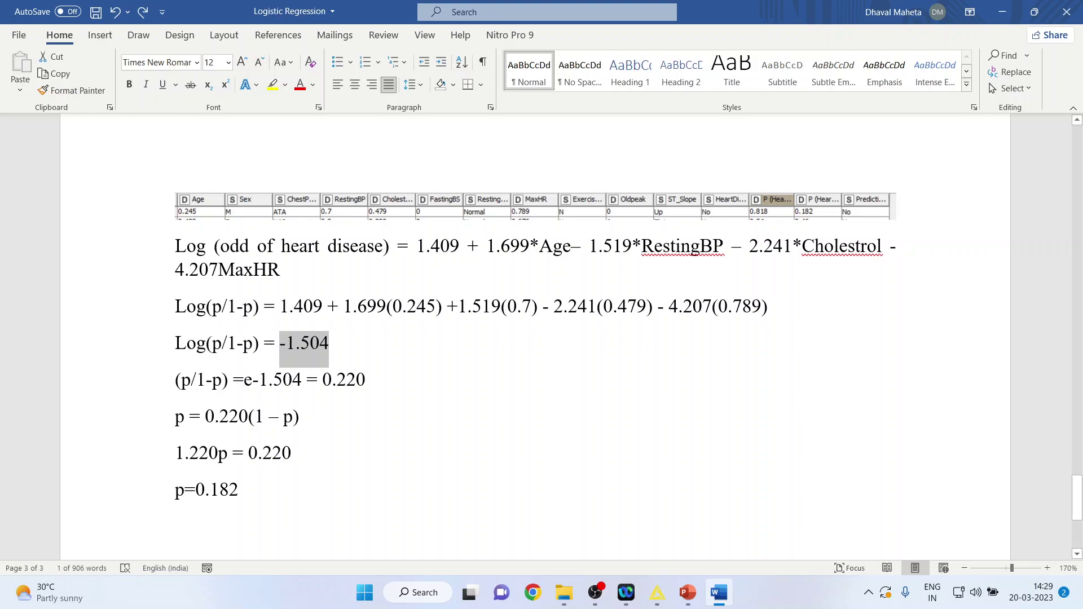
left_click_drag(245, 380, 307, 379)
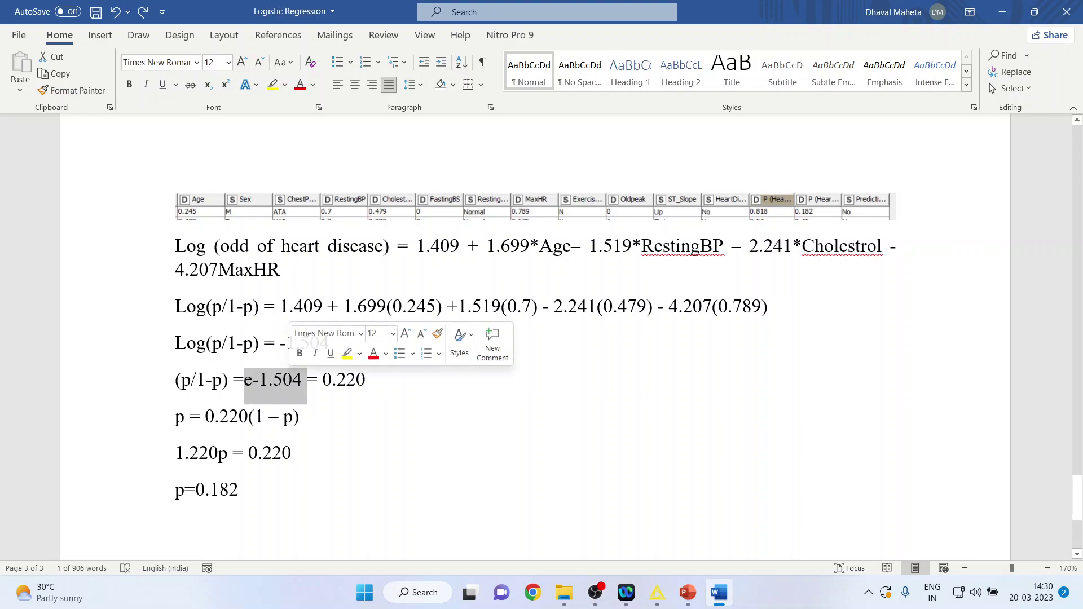
left_click_drag(323, 379, 366, 379)
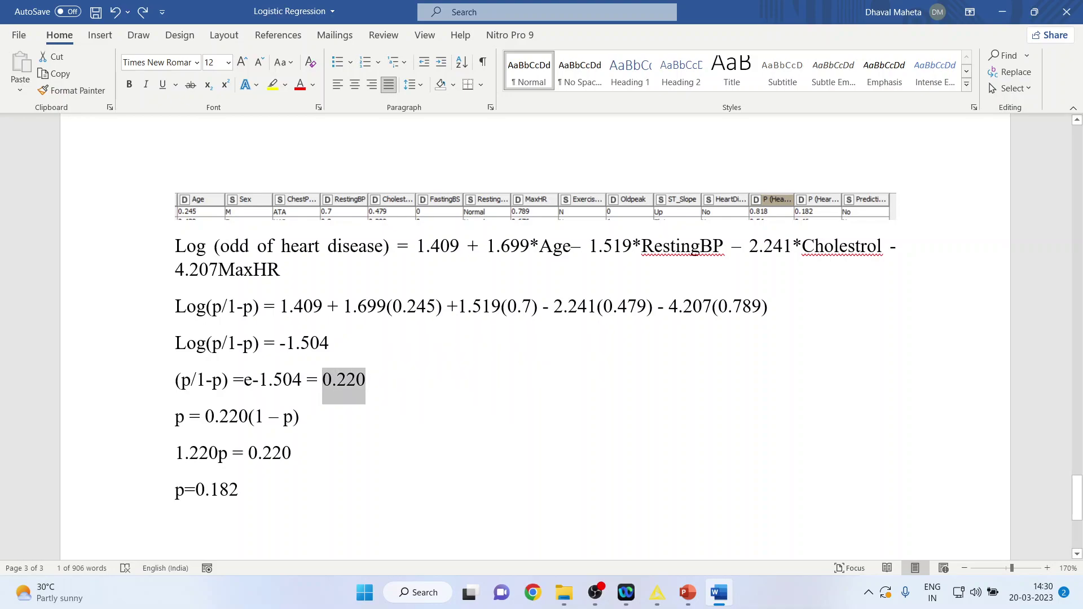
scroll(535, 338, "down", 2)
left_click_drag(175, 377, 247, 377)
left_click(246, 377)
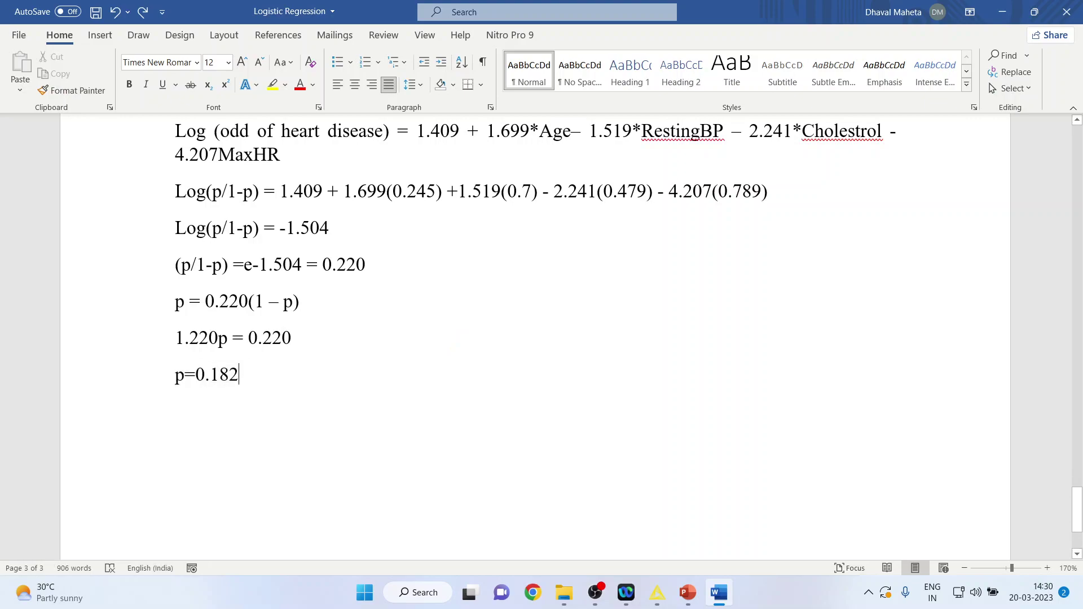
Relabel the p in the calculation's final line as P (Heart Disease=Yes).
left_click(185, 375)
type("(Hear")
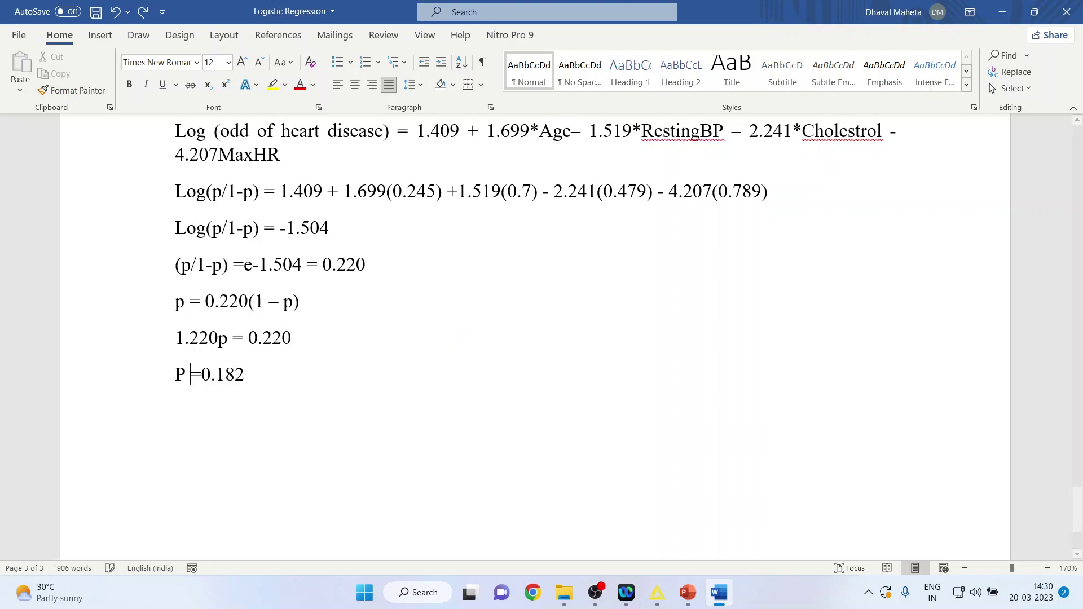
type("t Di")
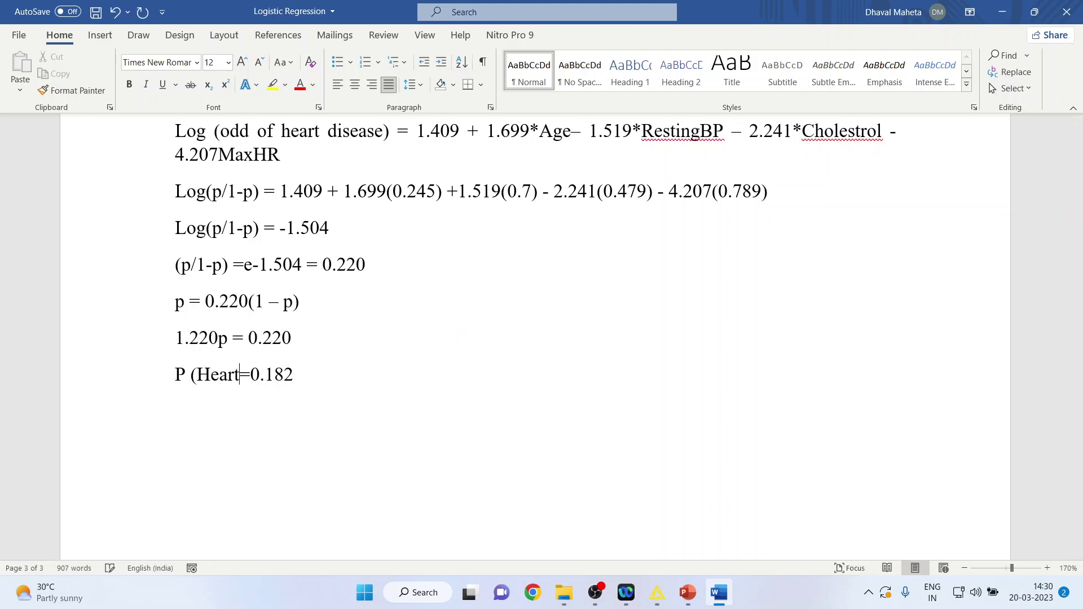
type("sease")
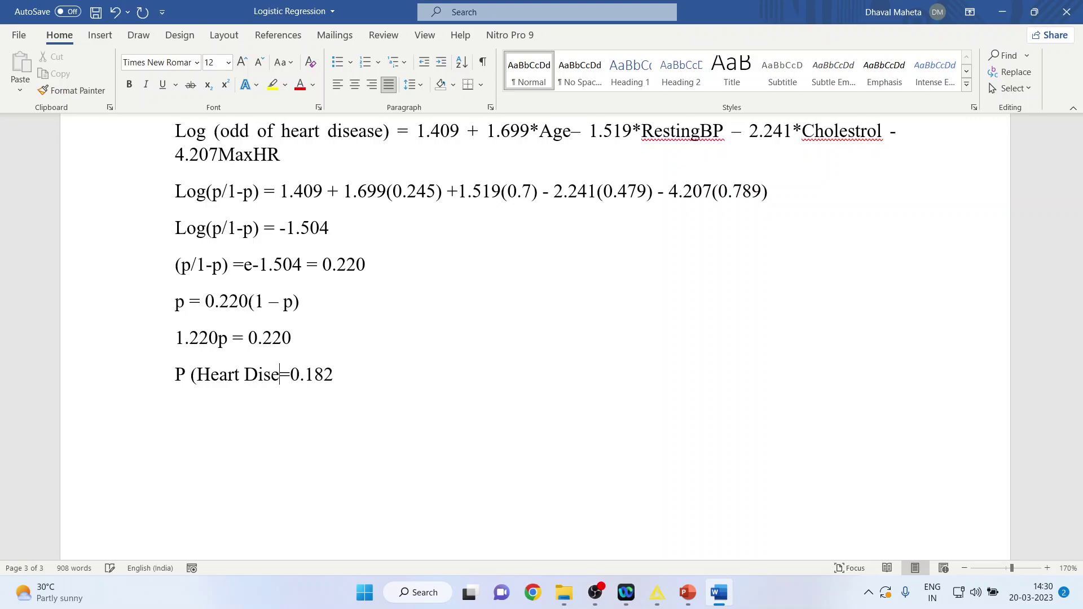
type("=Yes)")
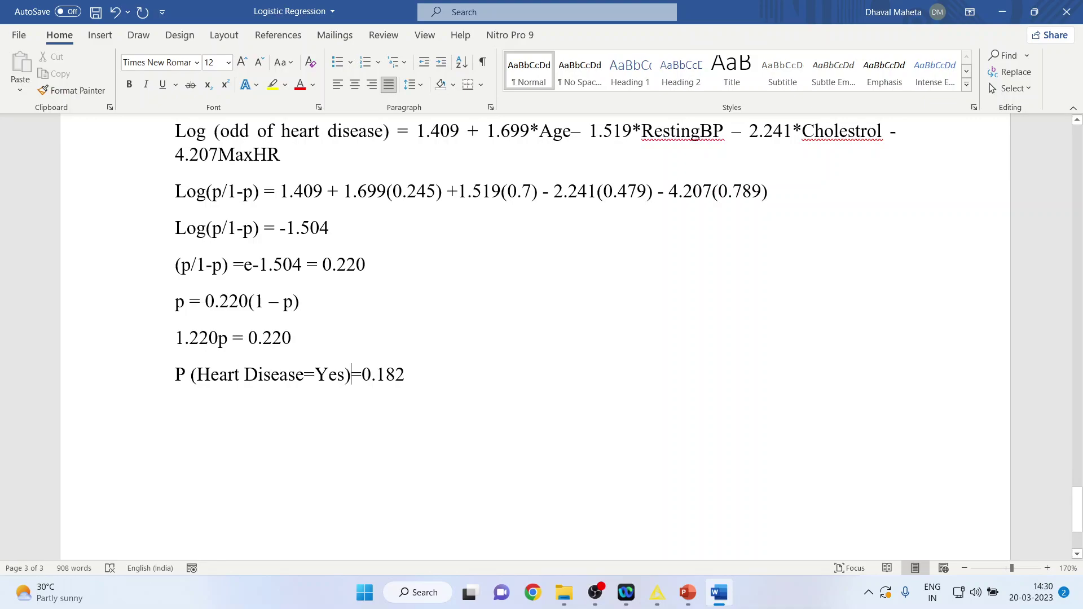
Highlight the final probability 0.182, and switch to KNIME's predicted data table to check Row0's P (HeartDisease=Yes), actual HeartDisease and prediction.
left_click(405, 375)
left_click_drag(406, 375, 362, 374)
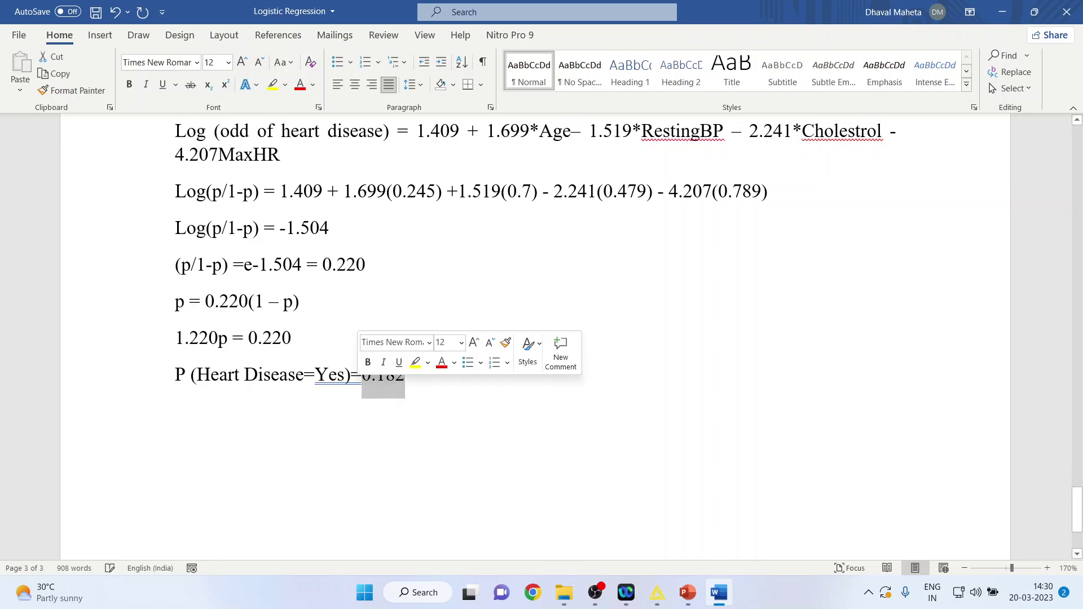
left_click(657, 593)
left_click(732, 527)
left_click(868, 182)
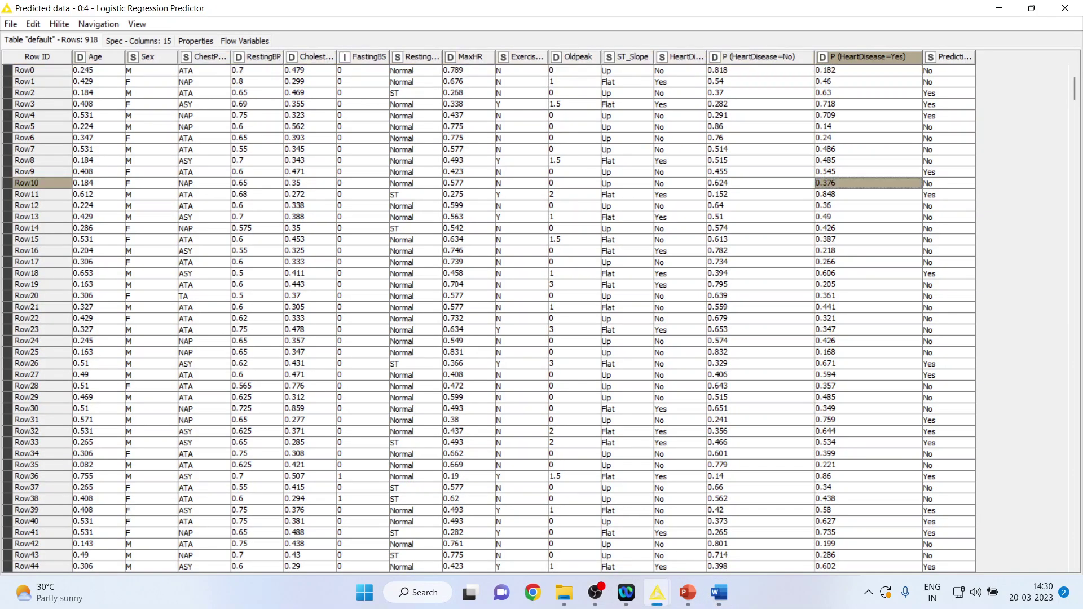
left_click(868, 70)
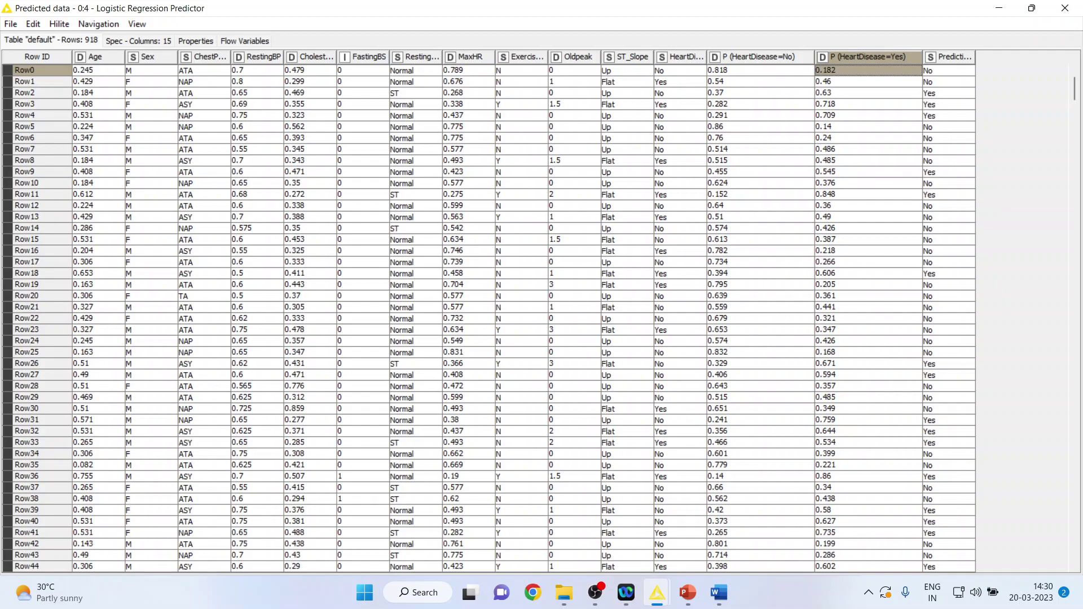
left_click(680, 70)
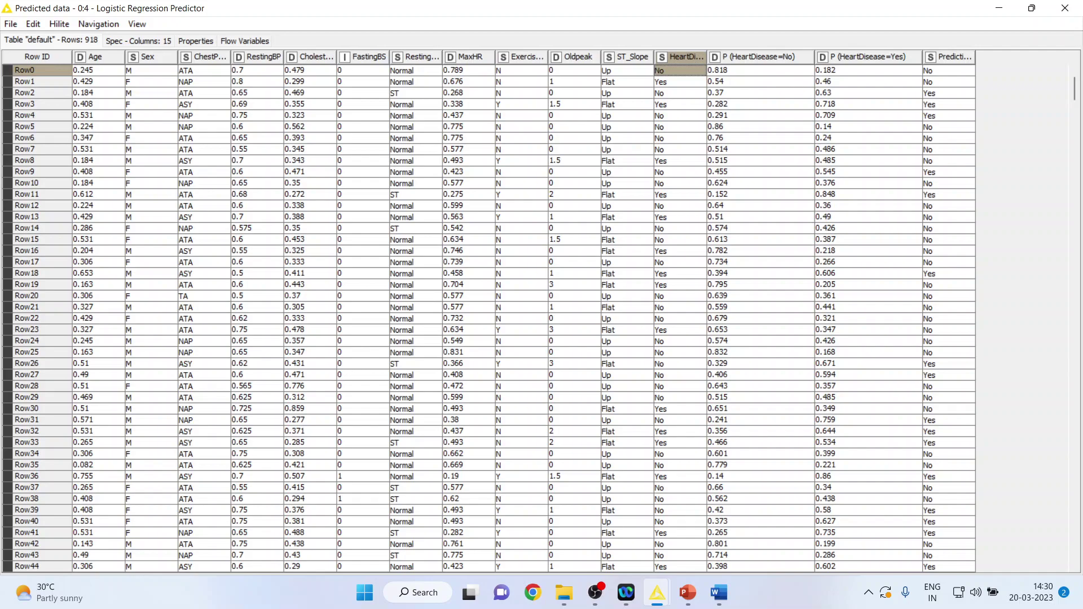
left_click(948, 70)
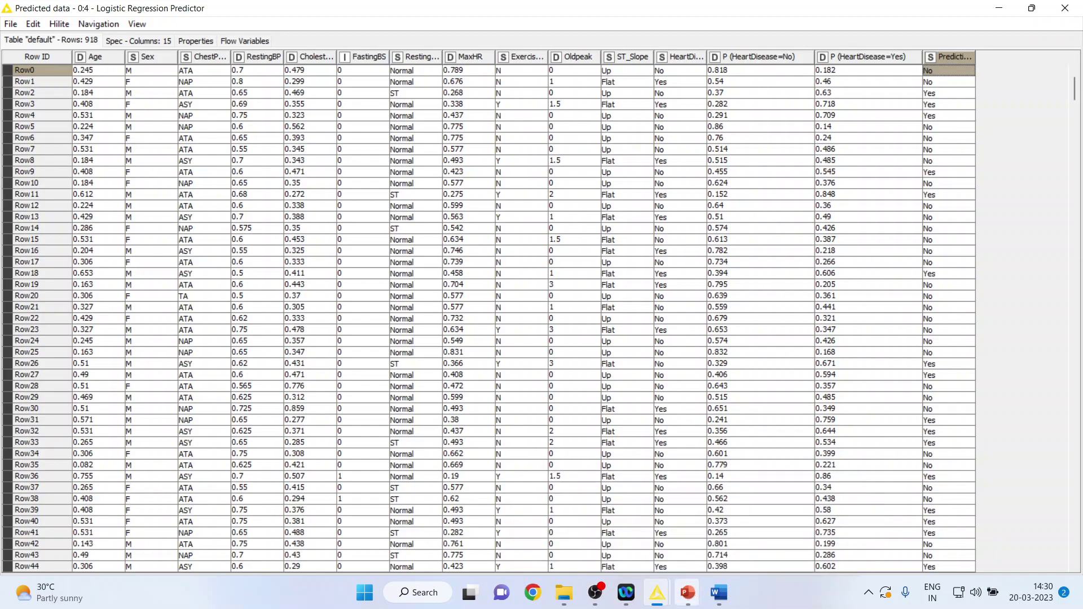
Switch to the PowerPoint presentation and show the Thank You slide, slide 3, as a full-screen slide show.
left_click(620, 508)
left_click(80, 313)
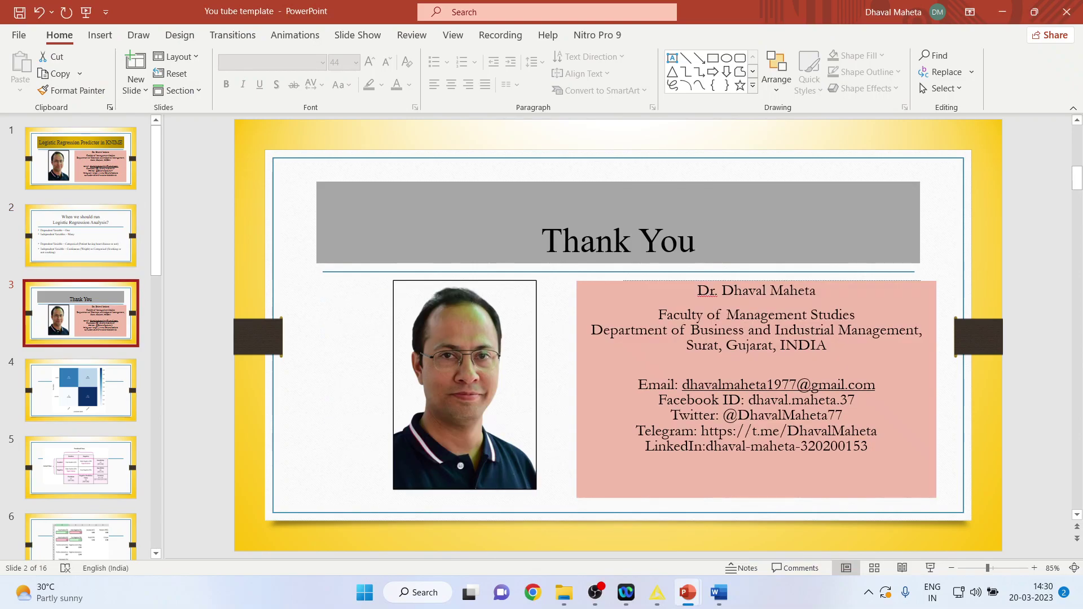
left_click(930, 568)
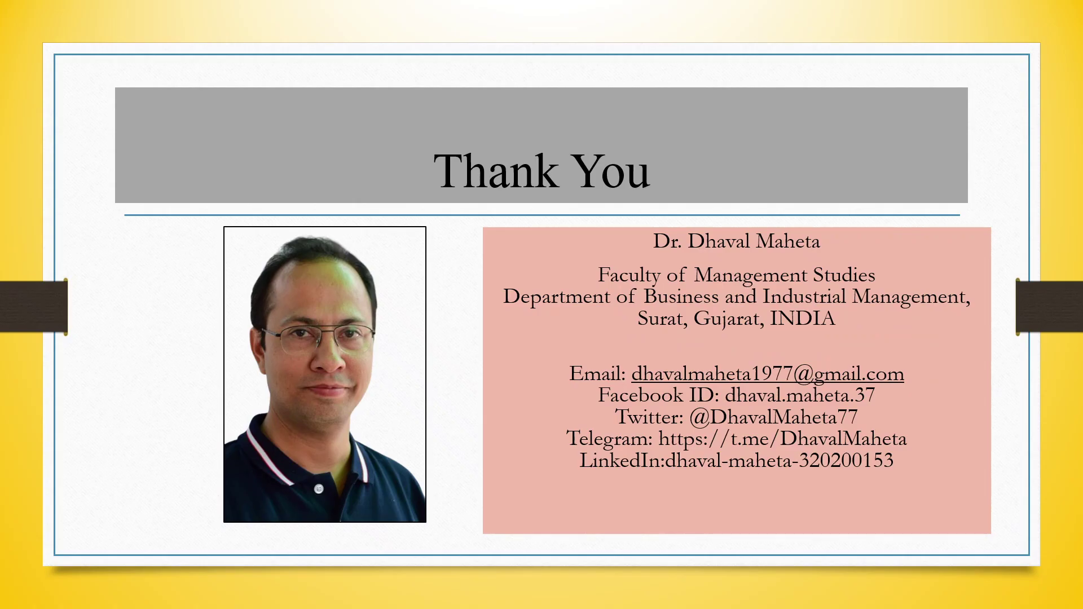